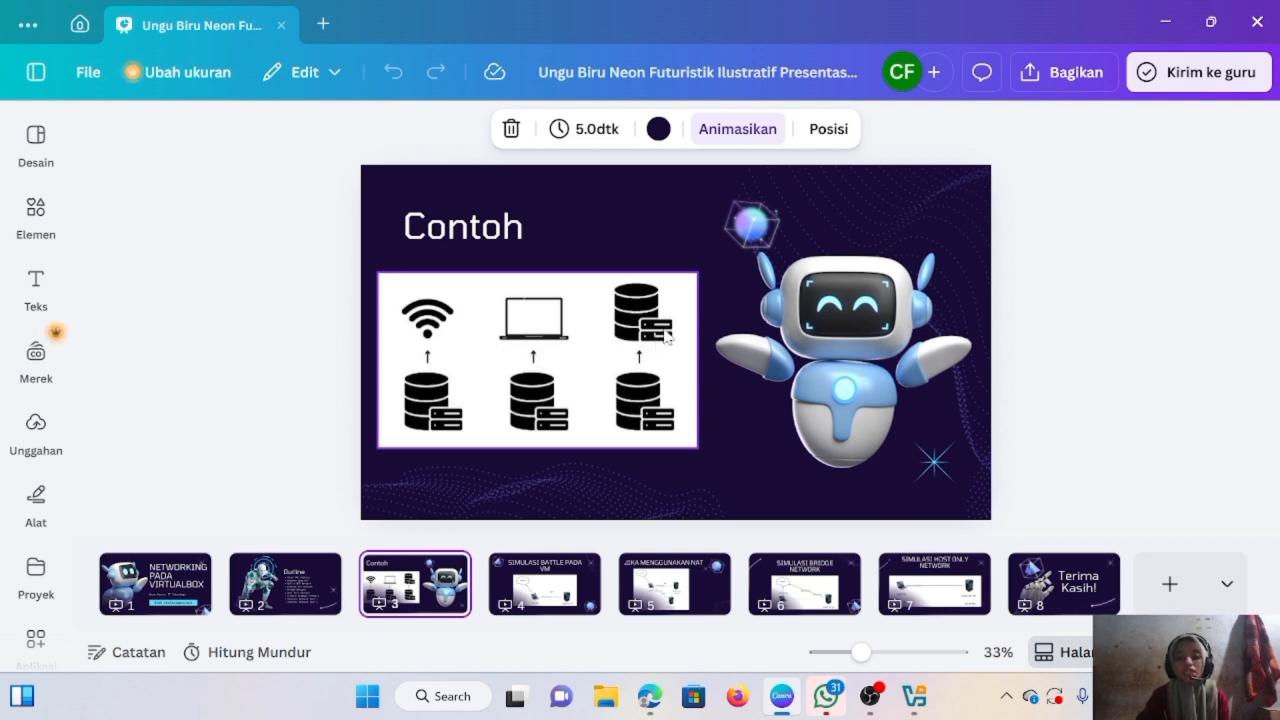
- Switch from the Canva networking slides to VirtualBox Manager, which lists the three Ubuntu server VMs
click(914, 696)
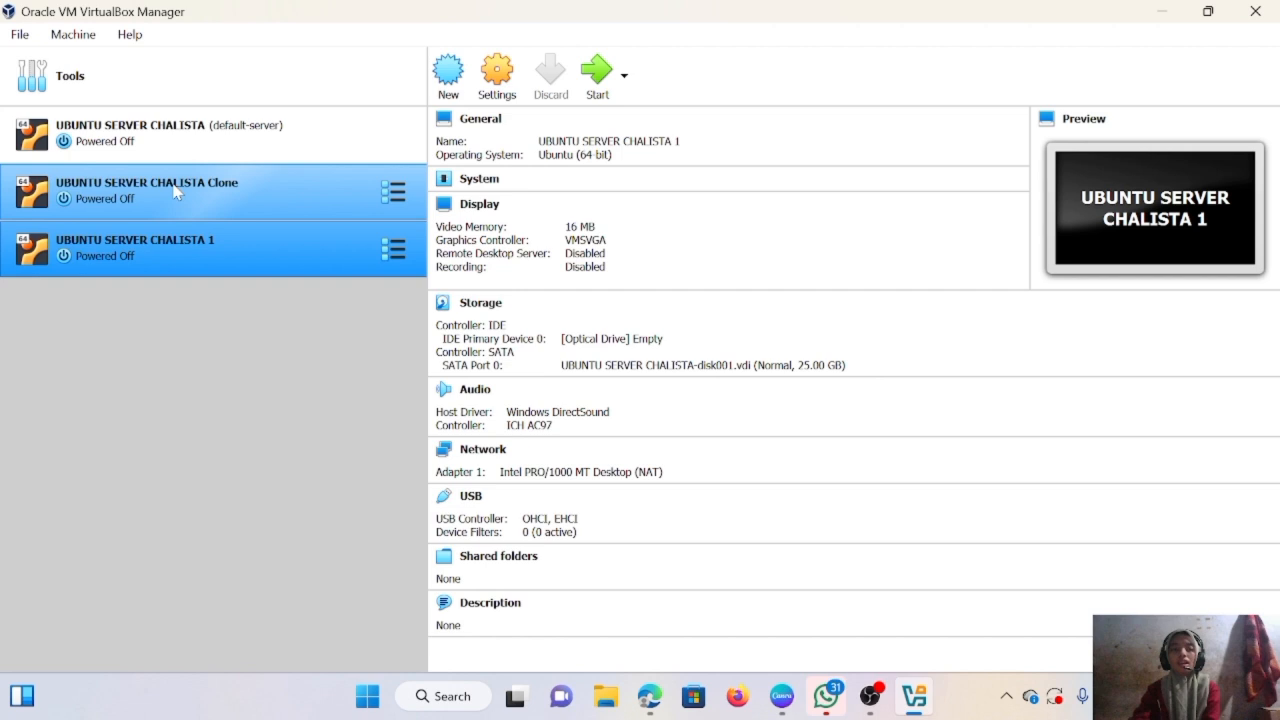
right_click(228, 135)
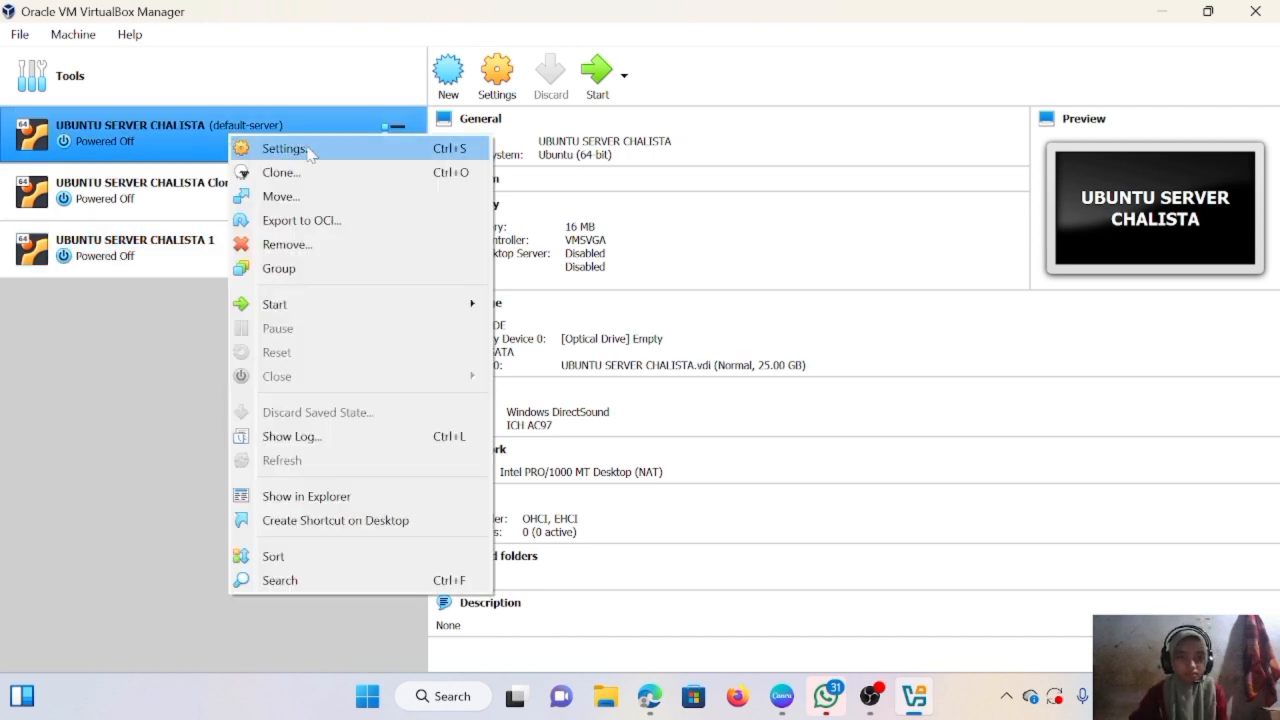
click(309, 151)
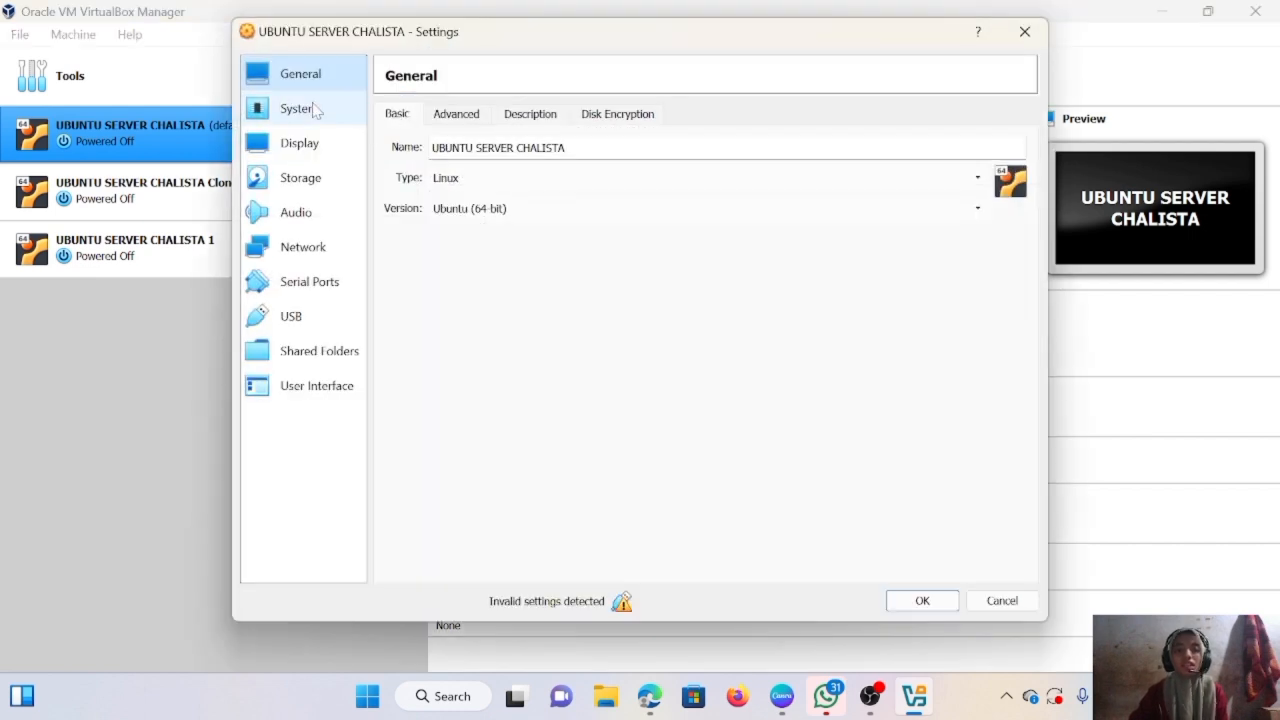
click(315, 250)
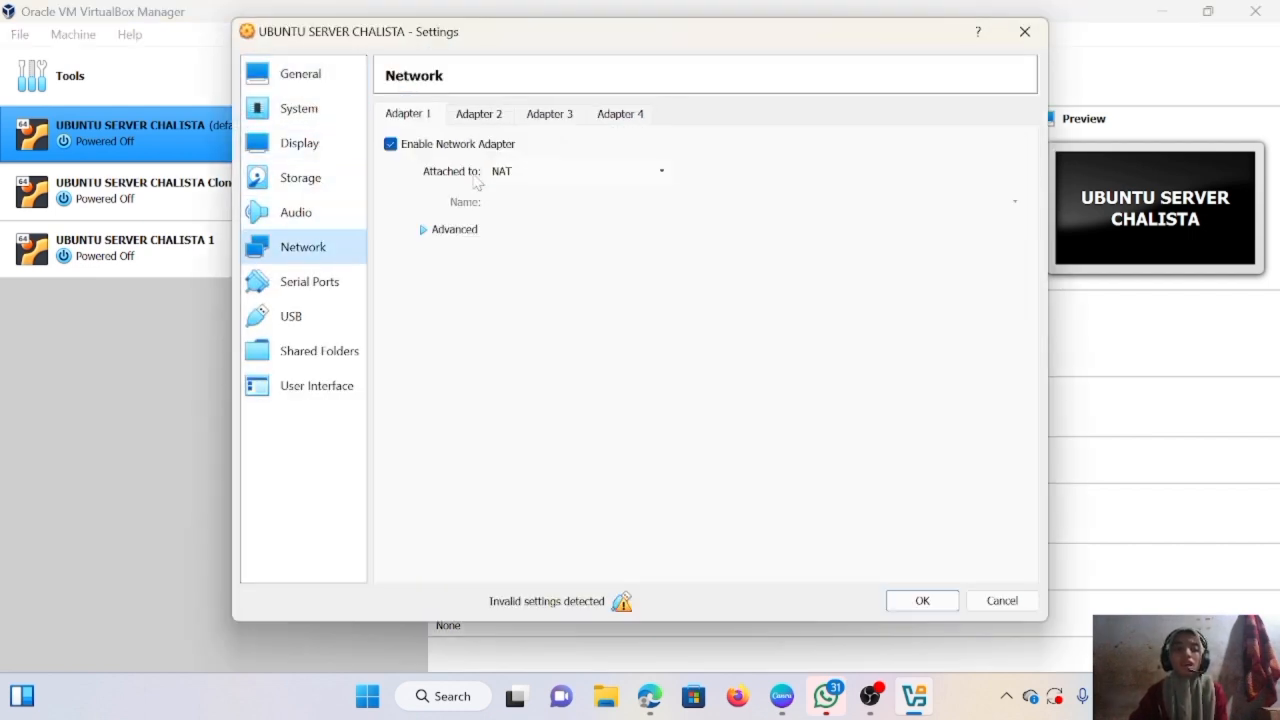
click(471, 240)
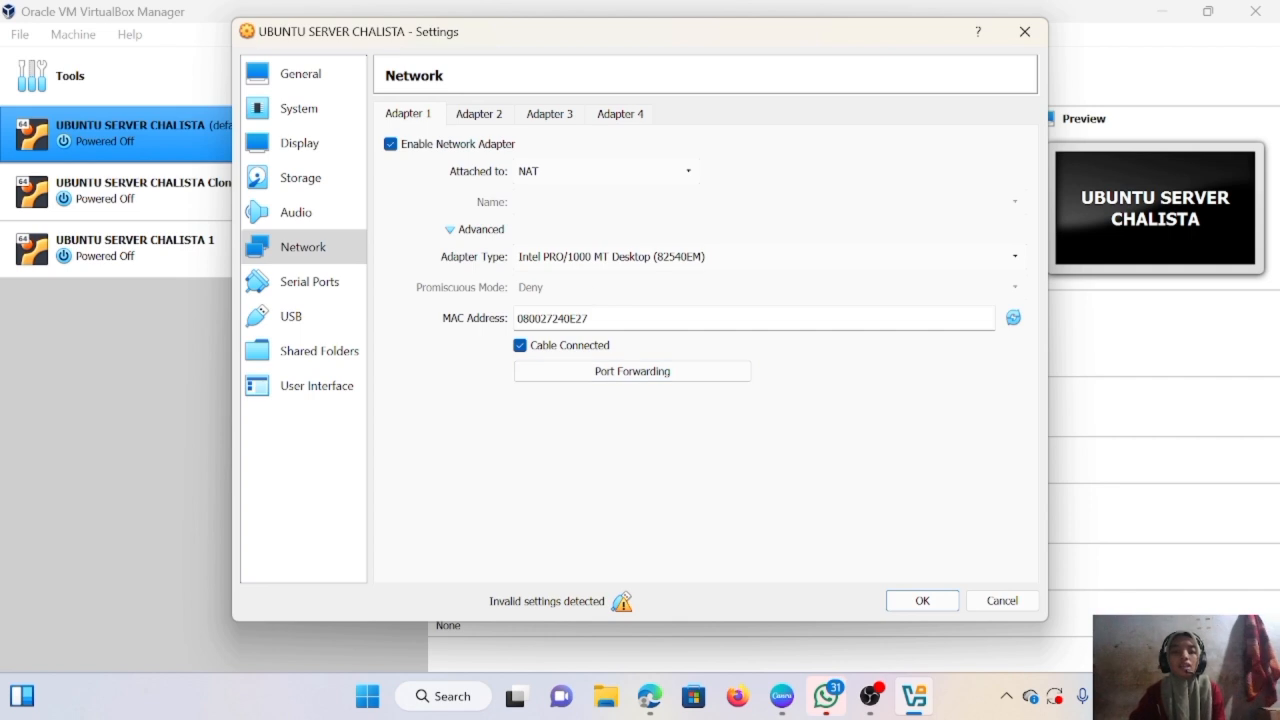
click(922, 601)
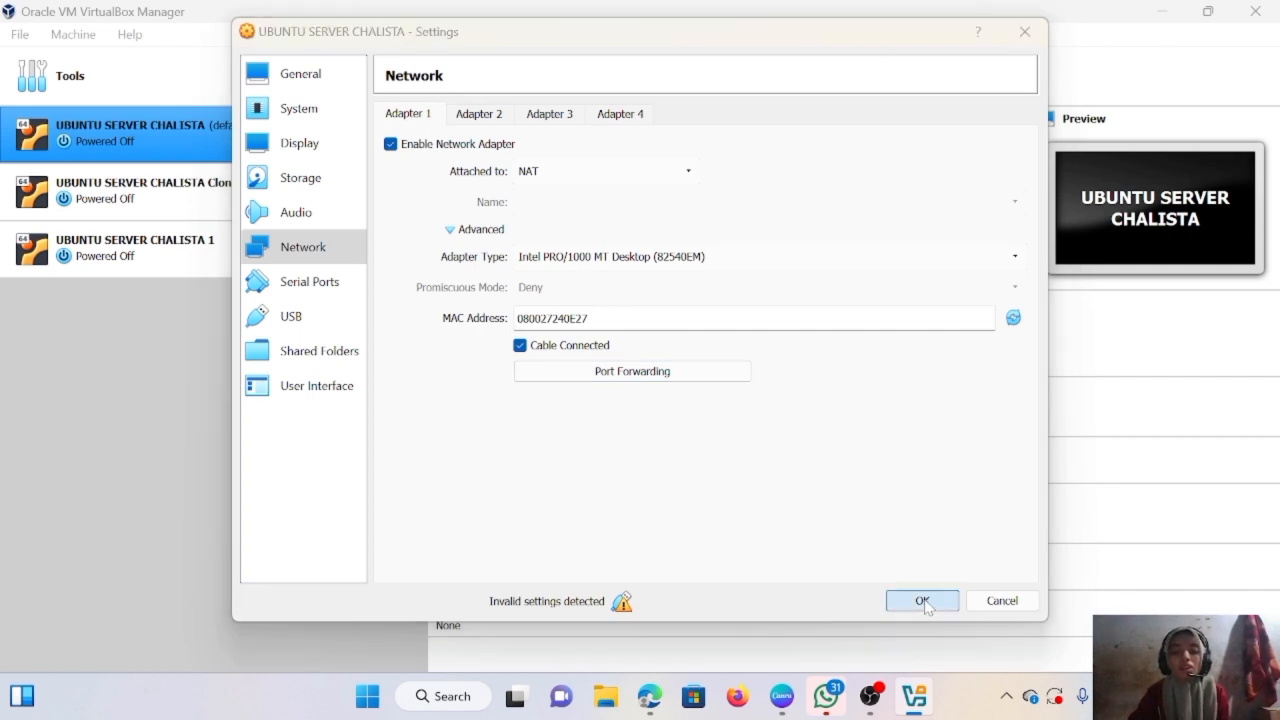
right_click(110, 198)
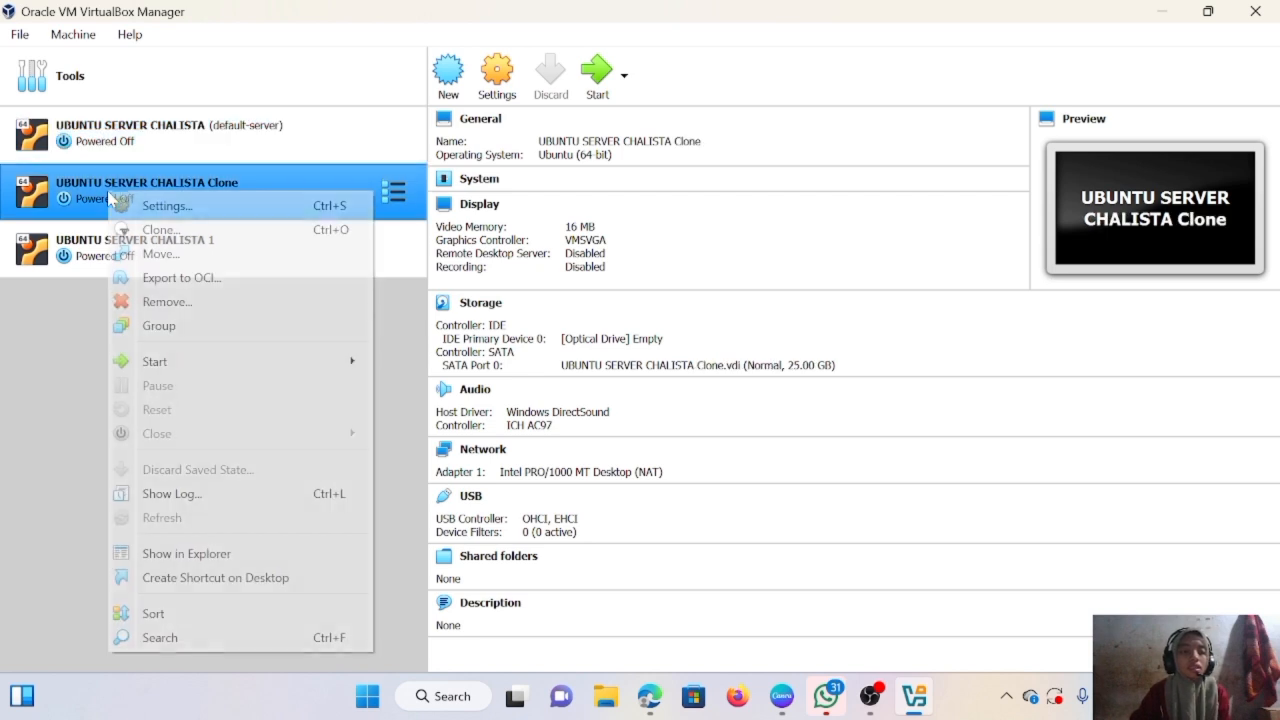
click(168, 206)
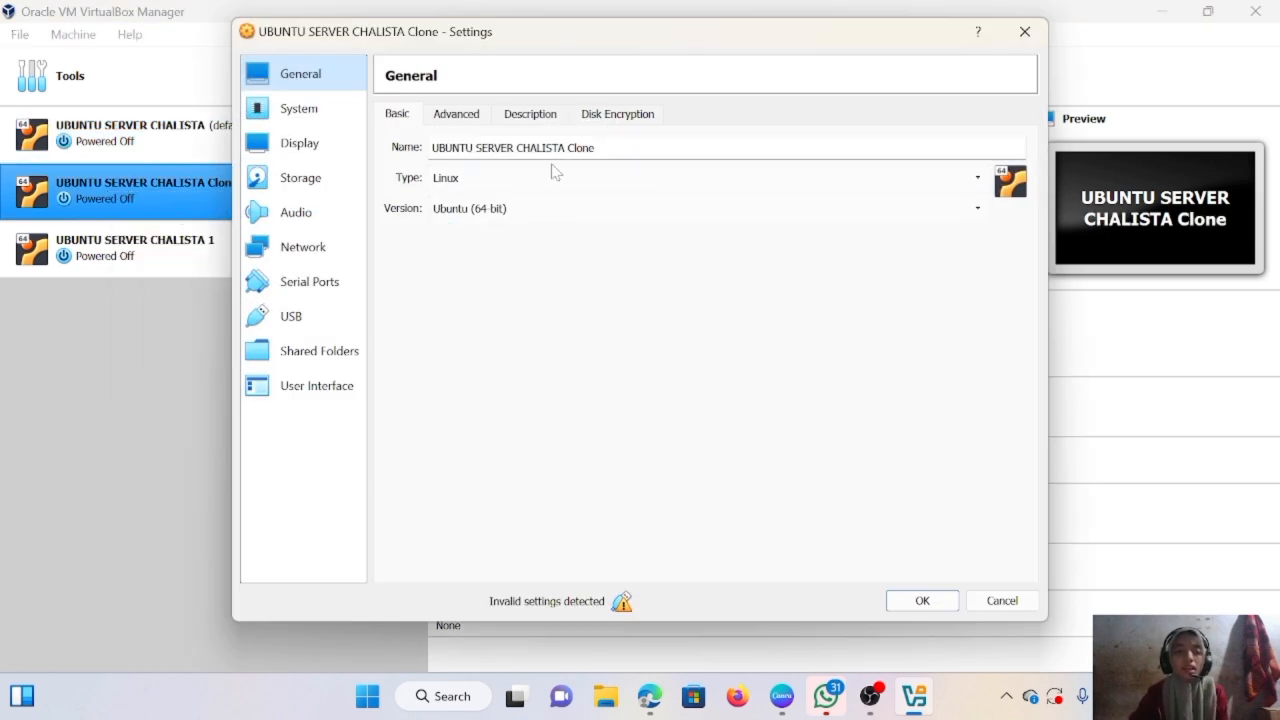
click(300, 246)
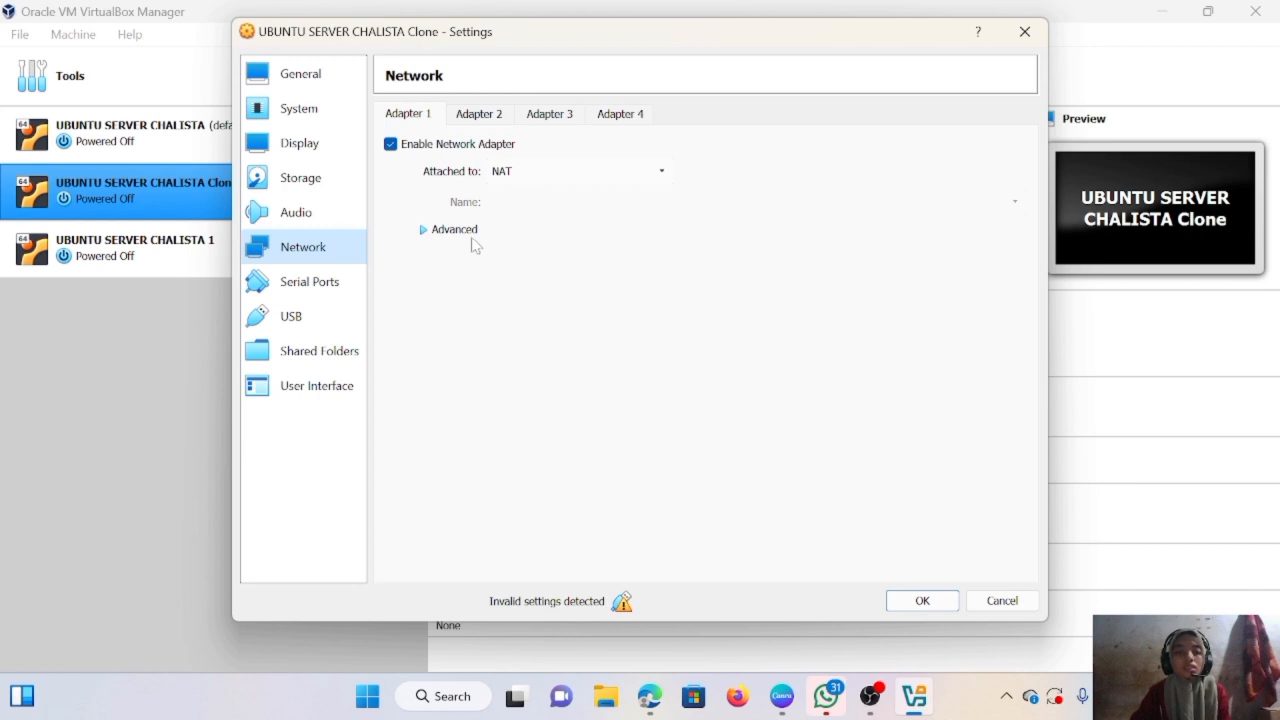
click(466, 231)
click(921, 600)
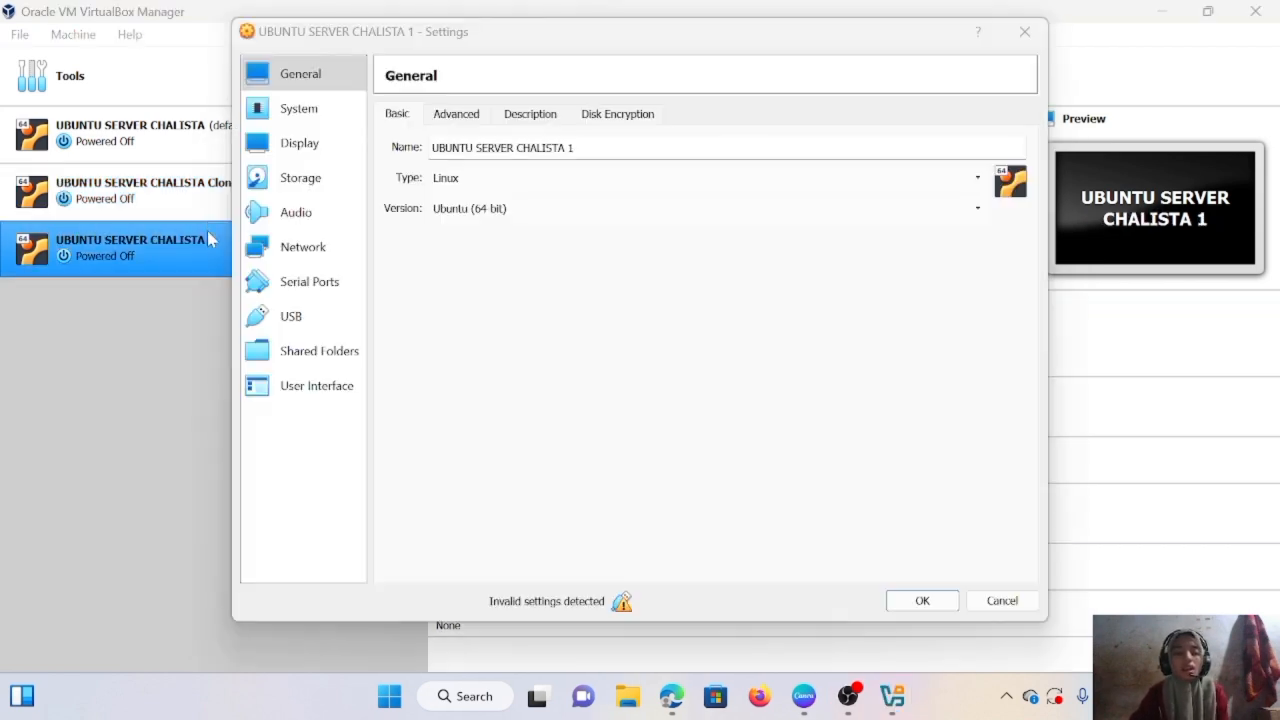
click(305, 250)
click(478, 234)
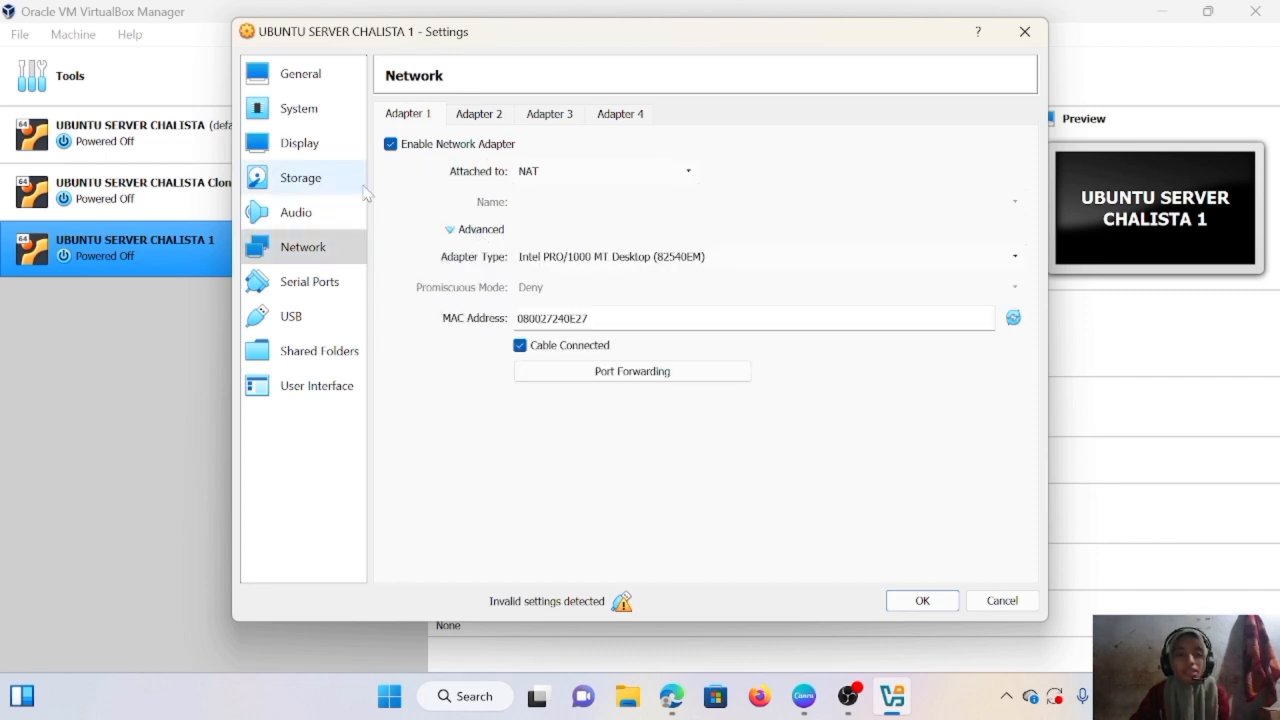
click(1025, 32)
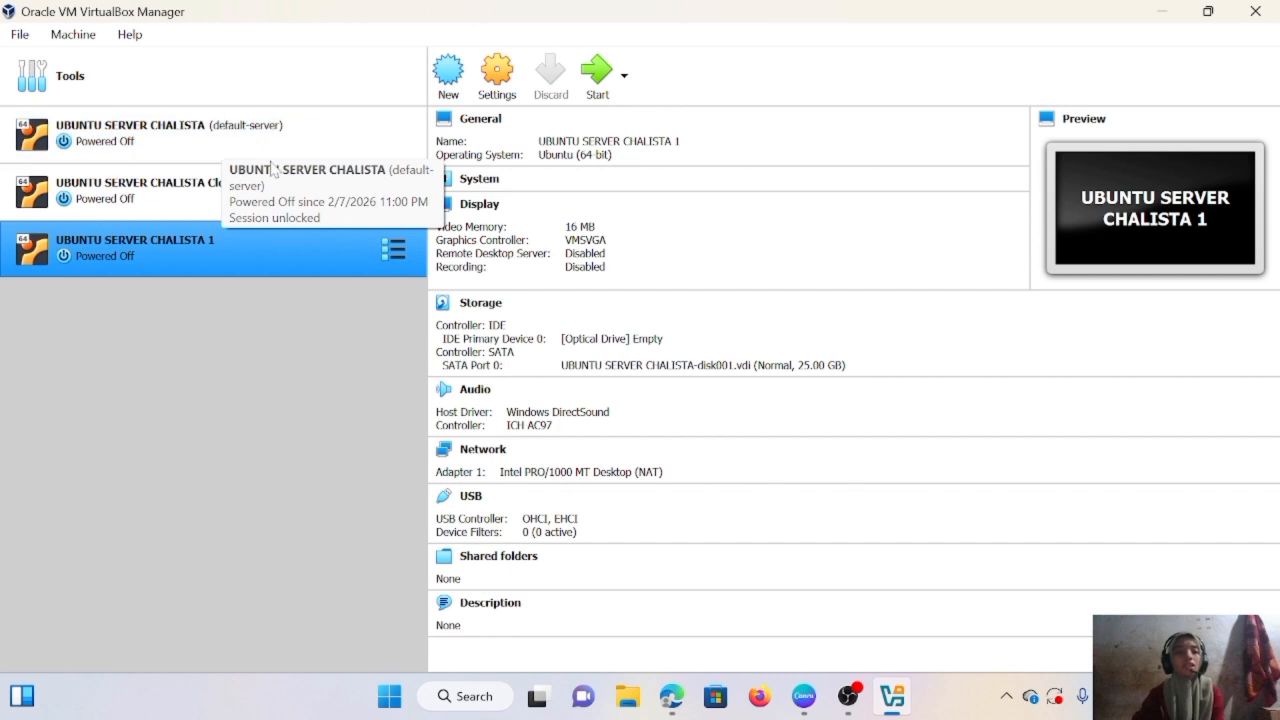
- Regenerate the Clone VM's NAT adapter MAC from 080027240E27 to 08002787B65B and save it
click(184, 194)
right_click(184, 194)
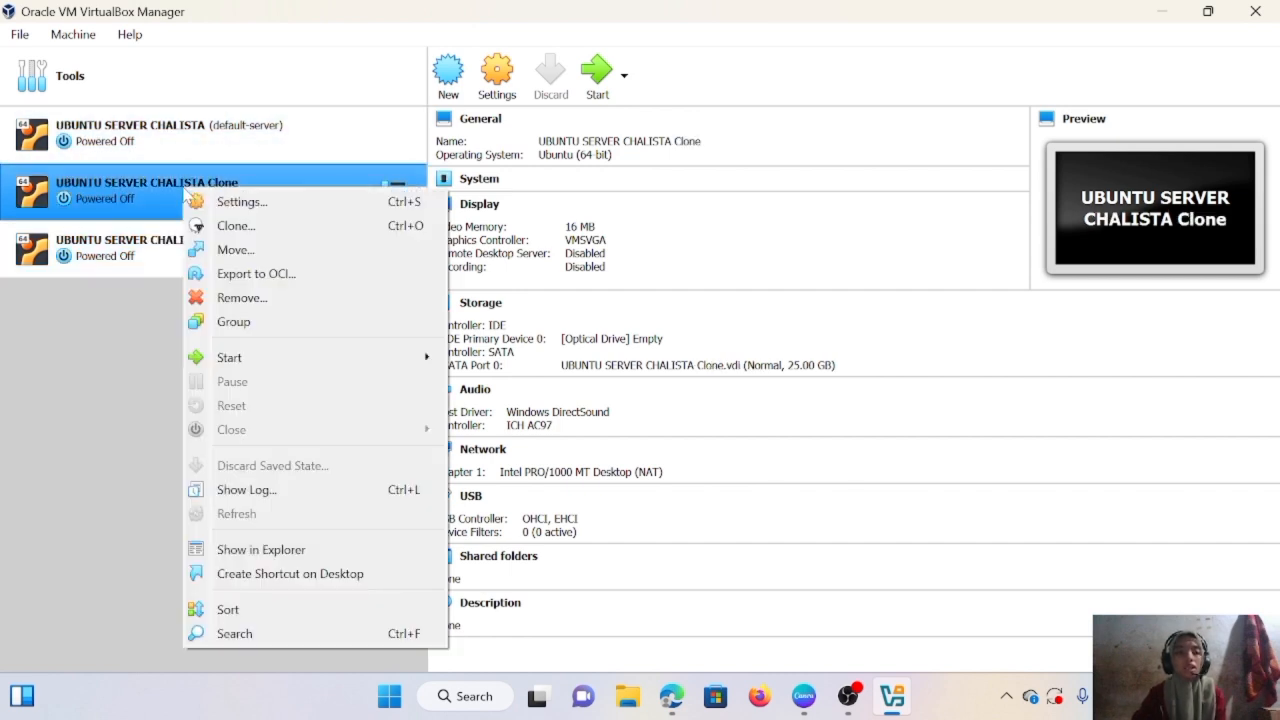
click(250, 207)
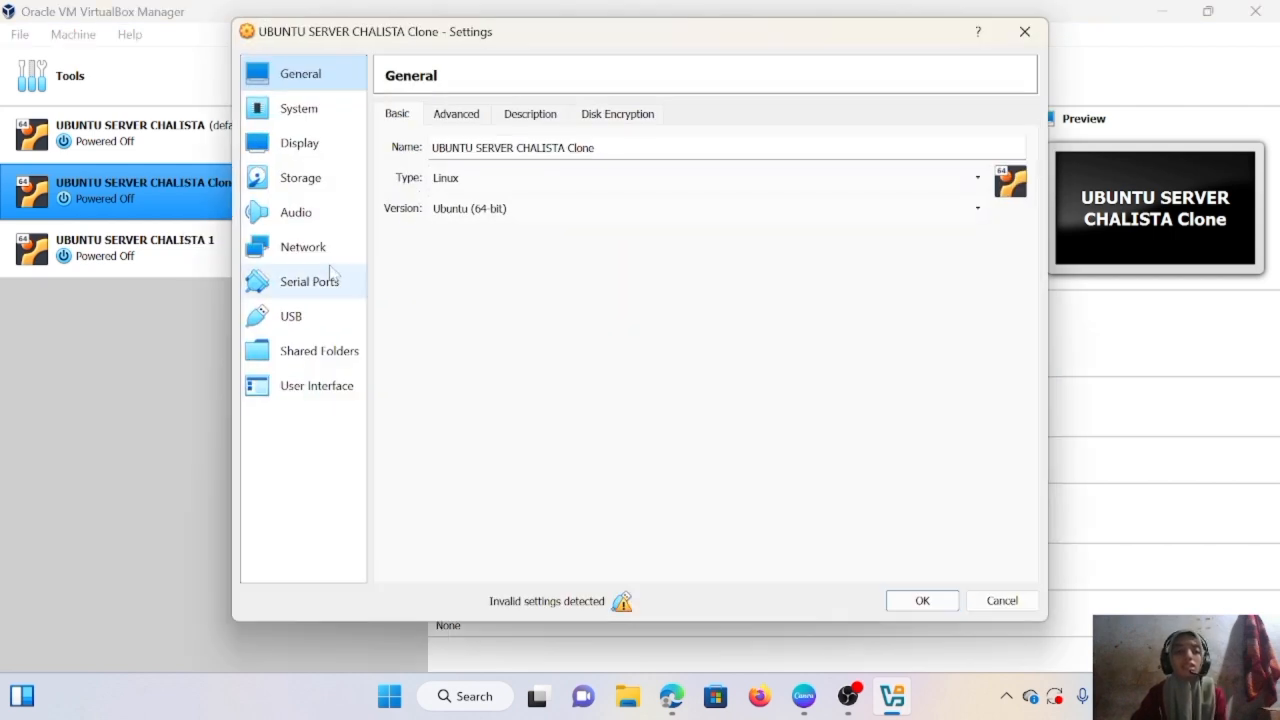
click(330, 255)
click(470, 232)
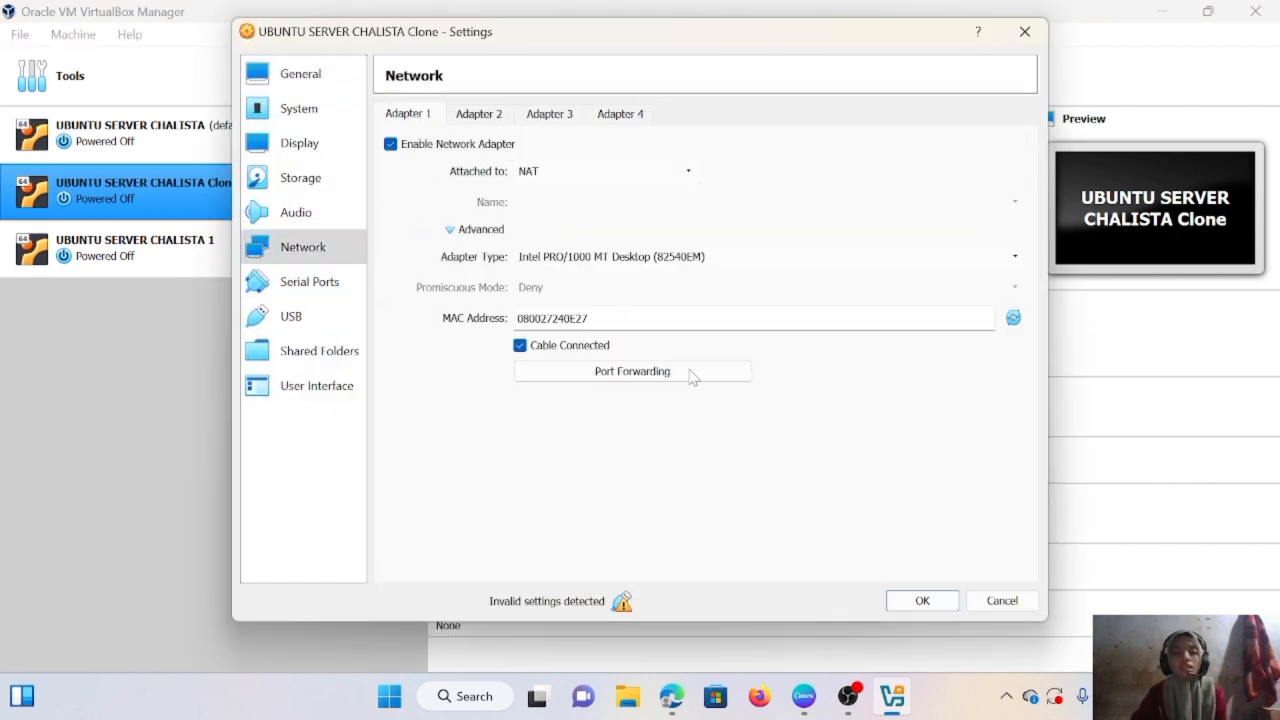
click(1013, 317)
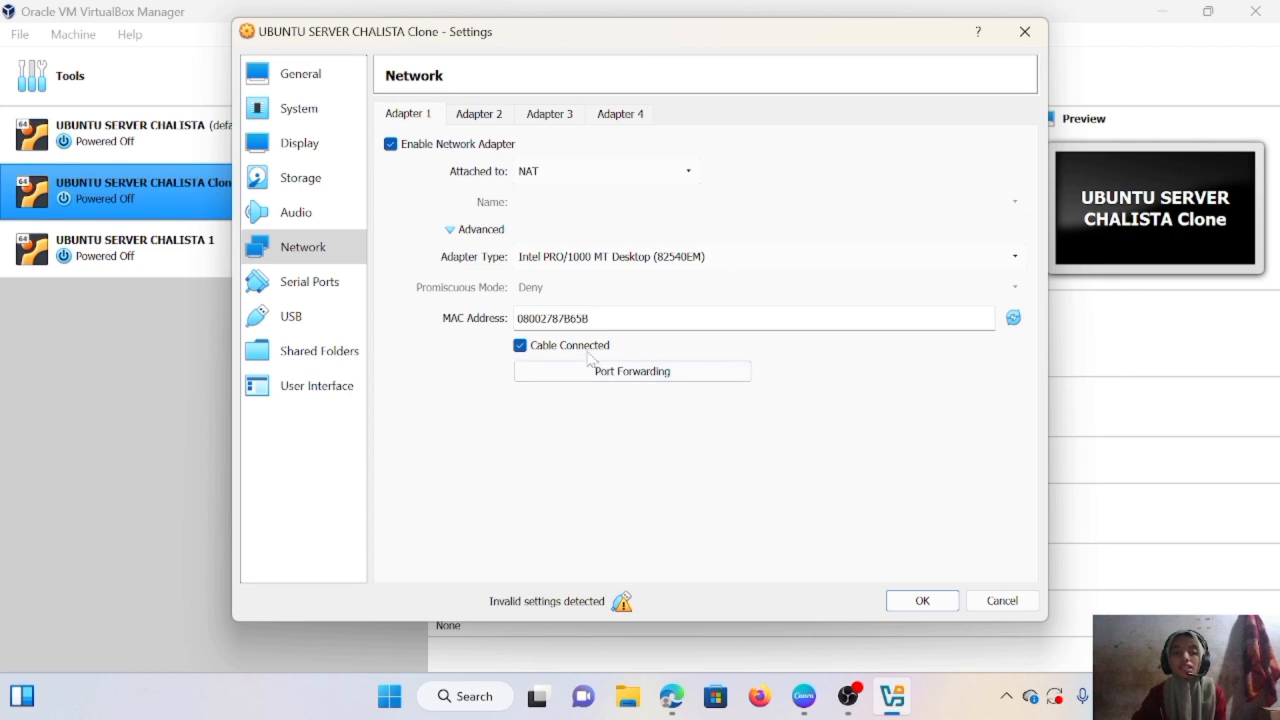
click(918, 601)
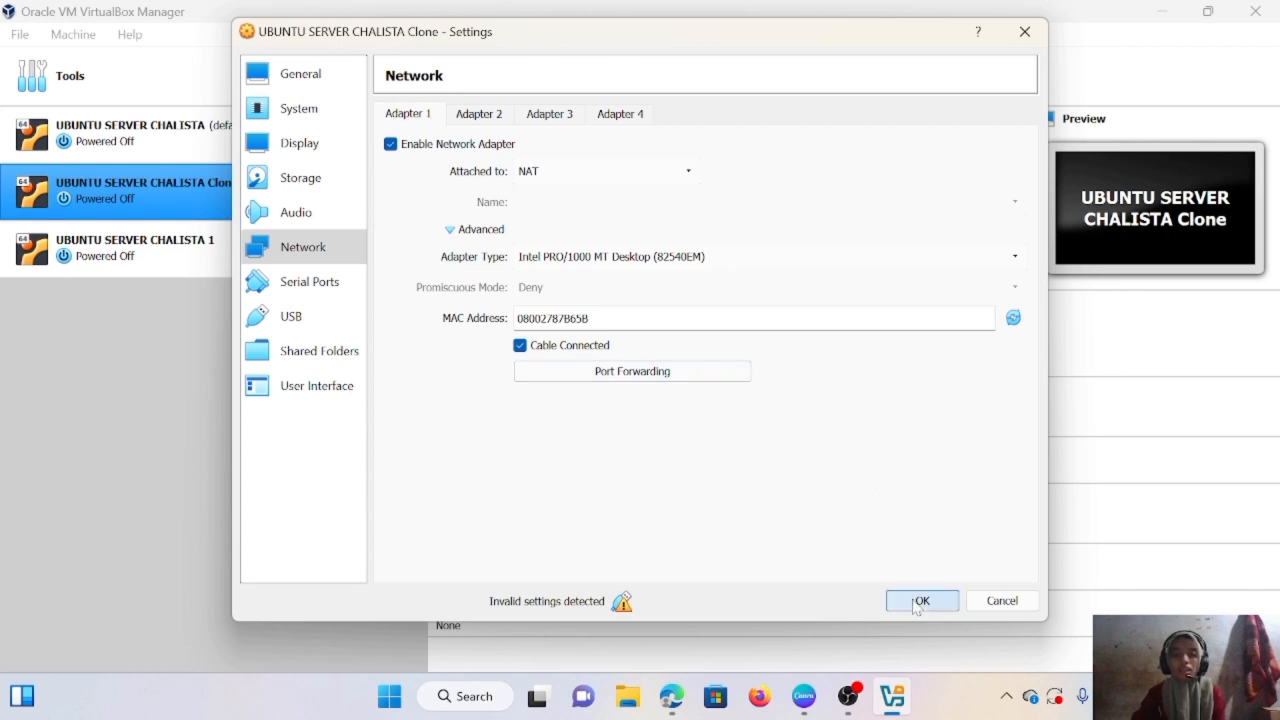
- Regenerate UBUNTU SERVER CHALISTA 1's NAT adapter MAC address to 080027E9B382 and save it
click(259, 257)
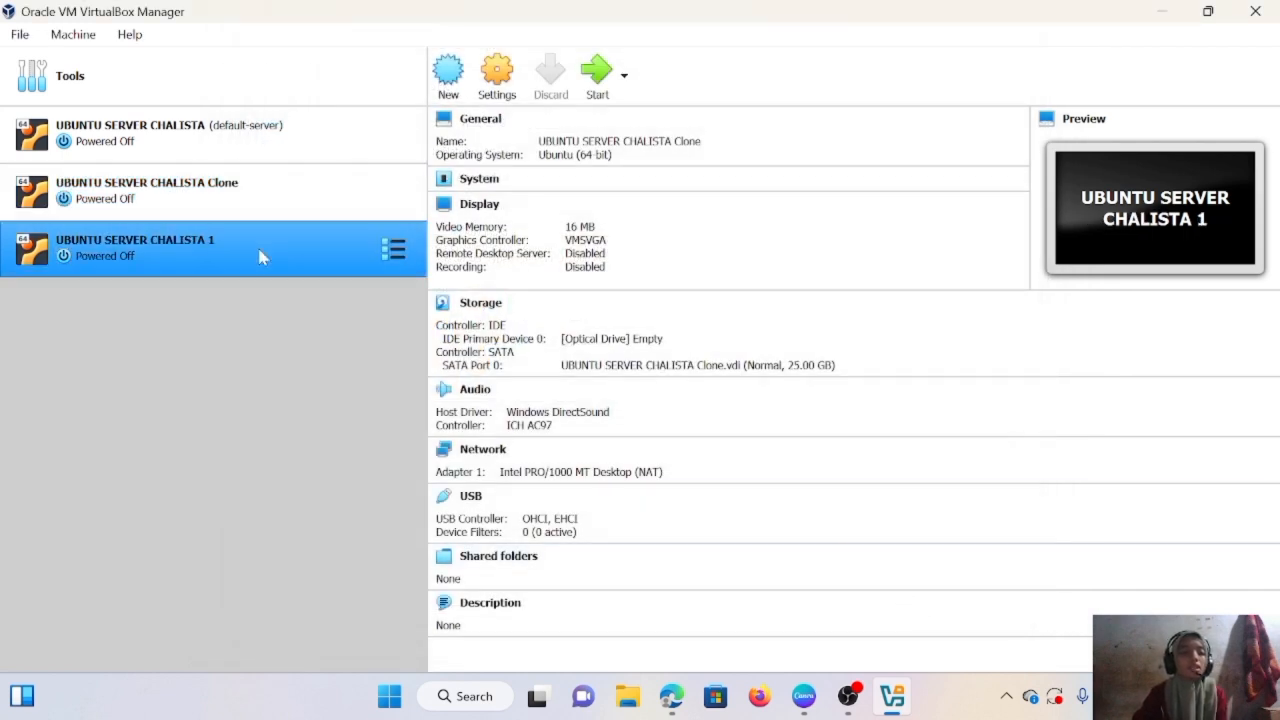
right_click(260, 256)
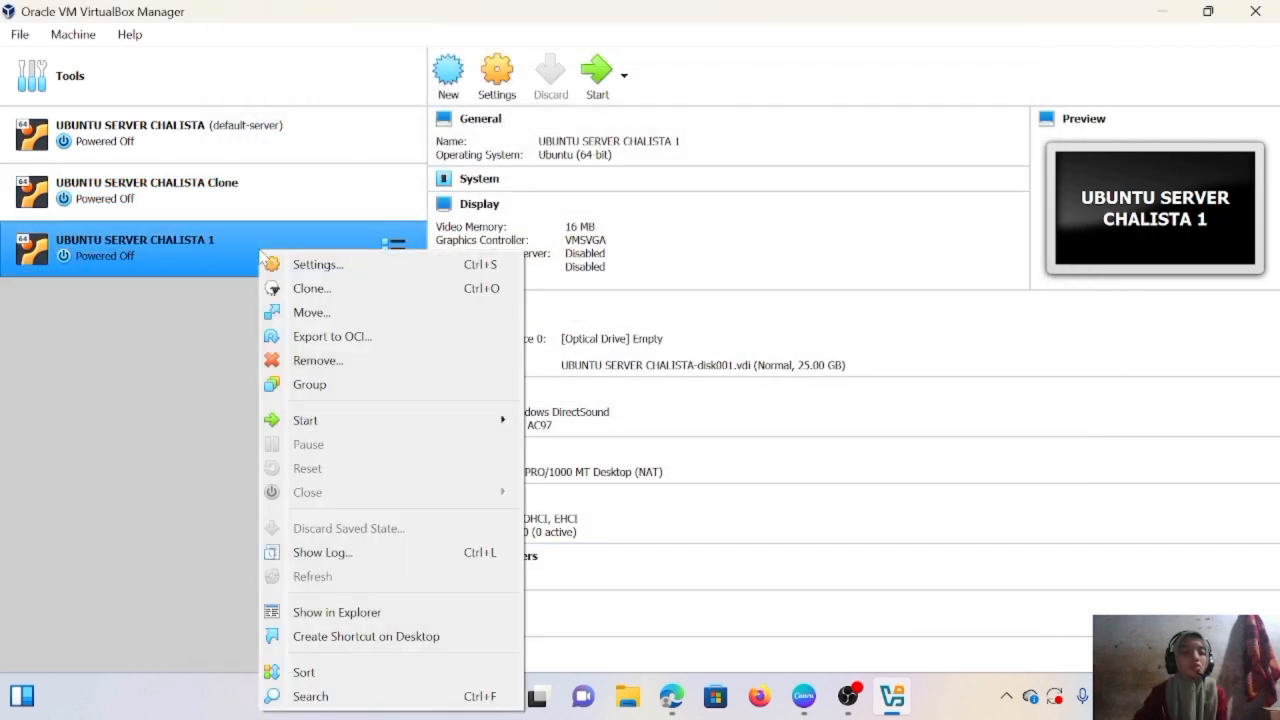
click(333, 273)
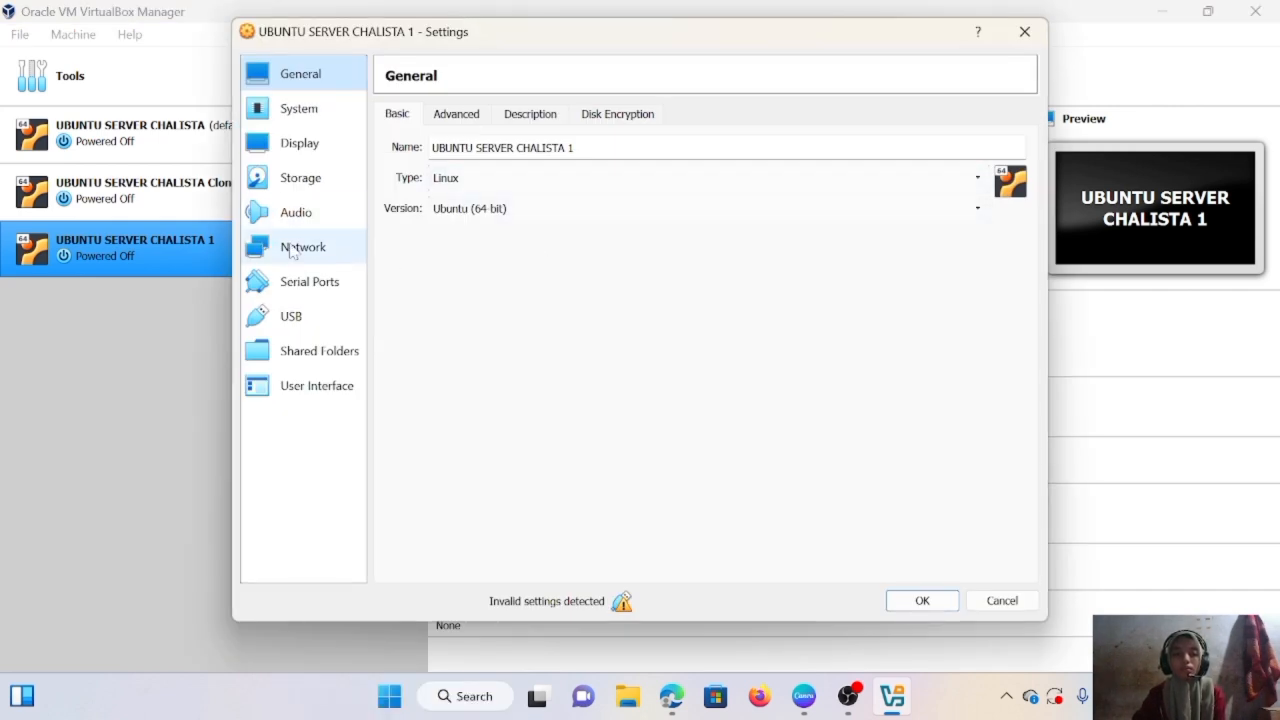
click(305, 258)
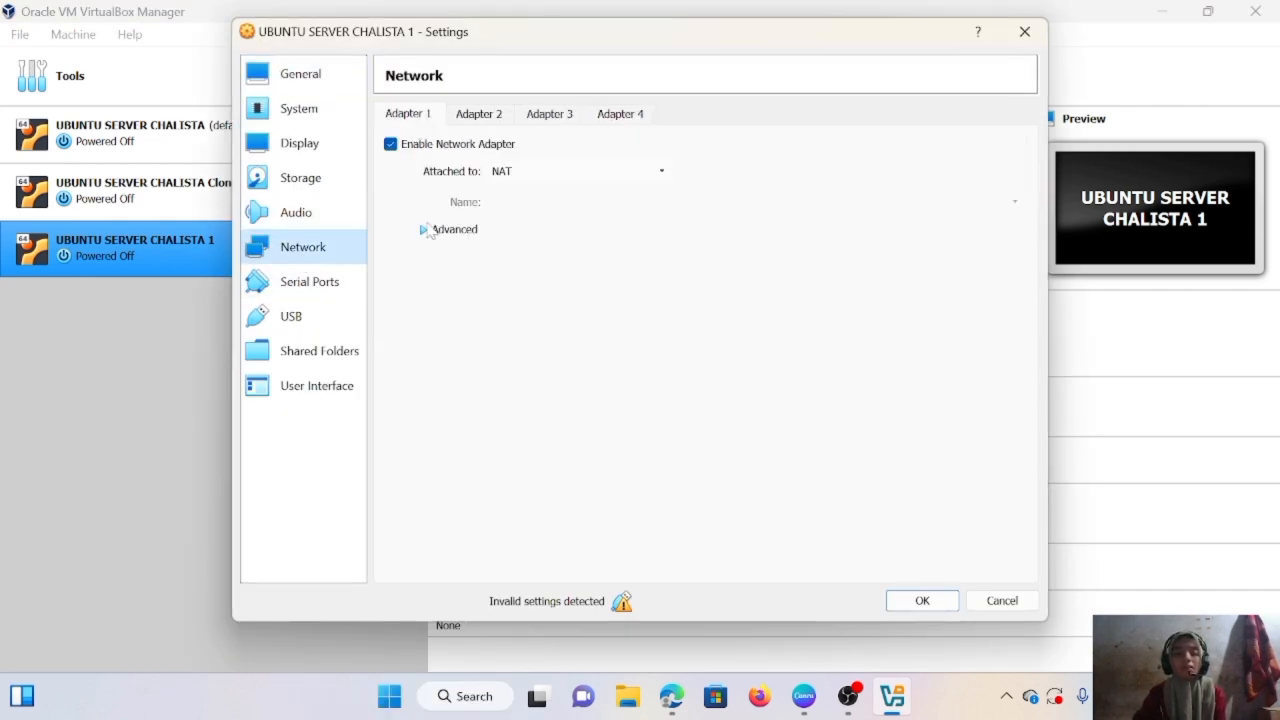
click(448, 233)
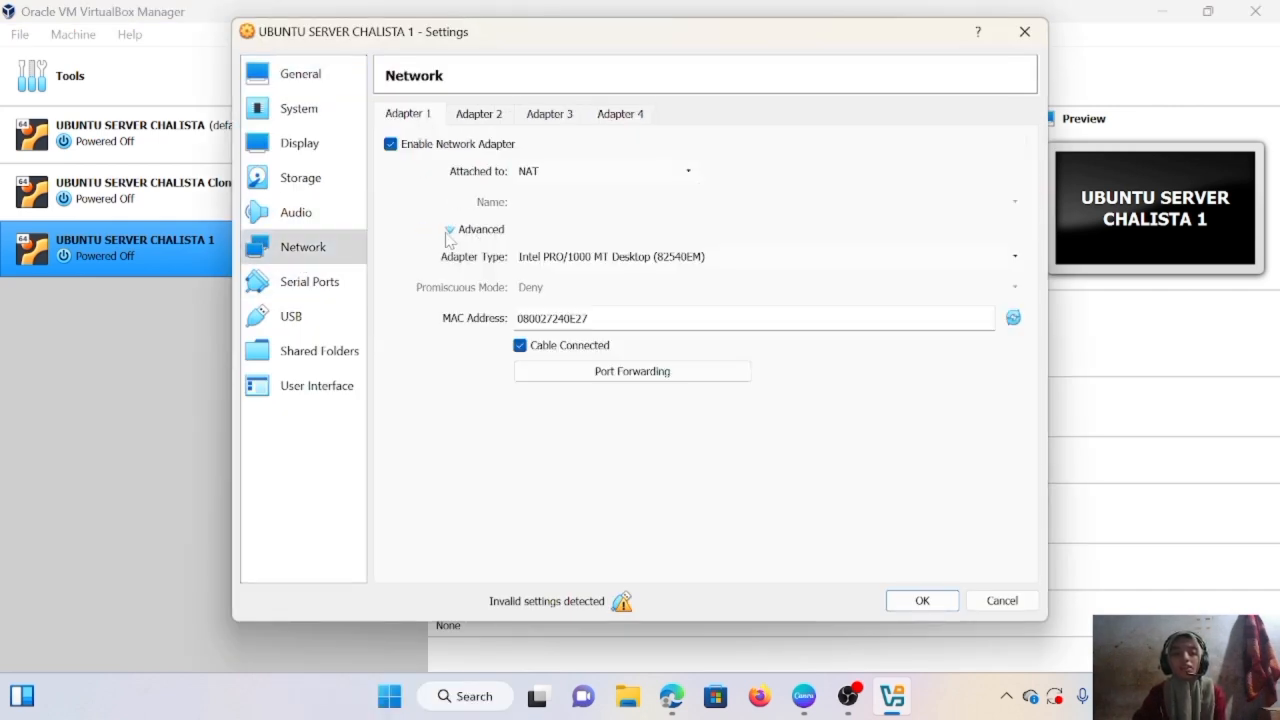
click(1014, 319)
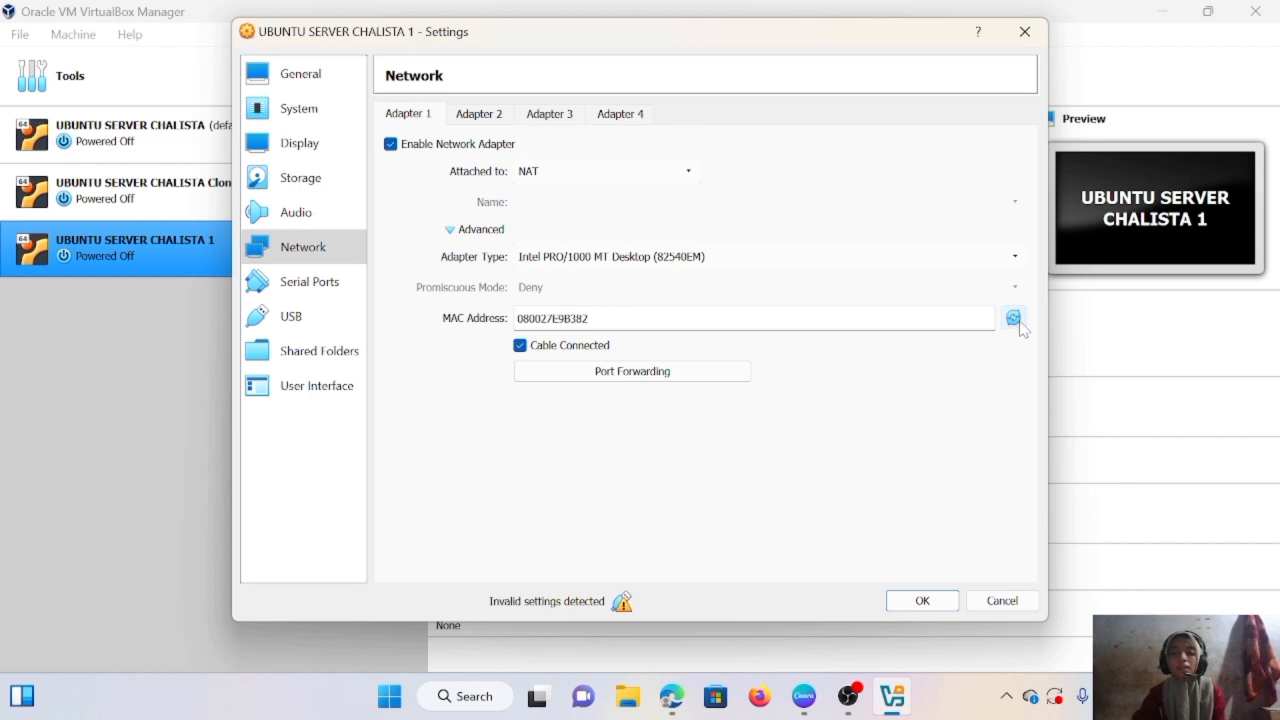
click(922, 601)
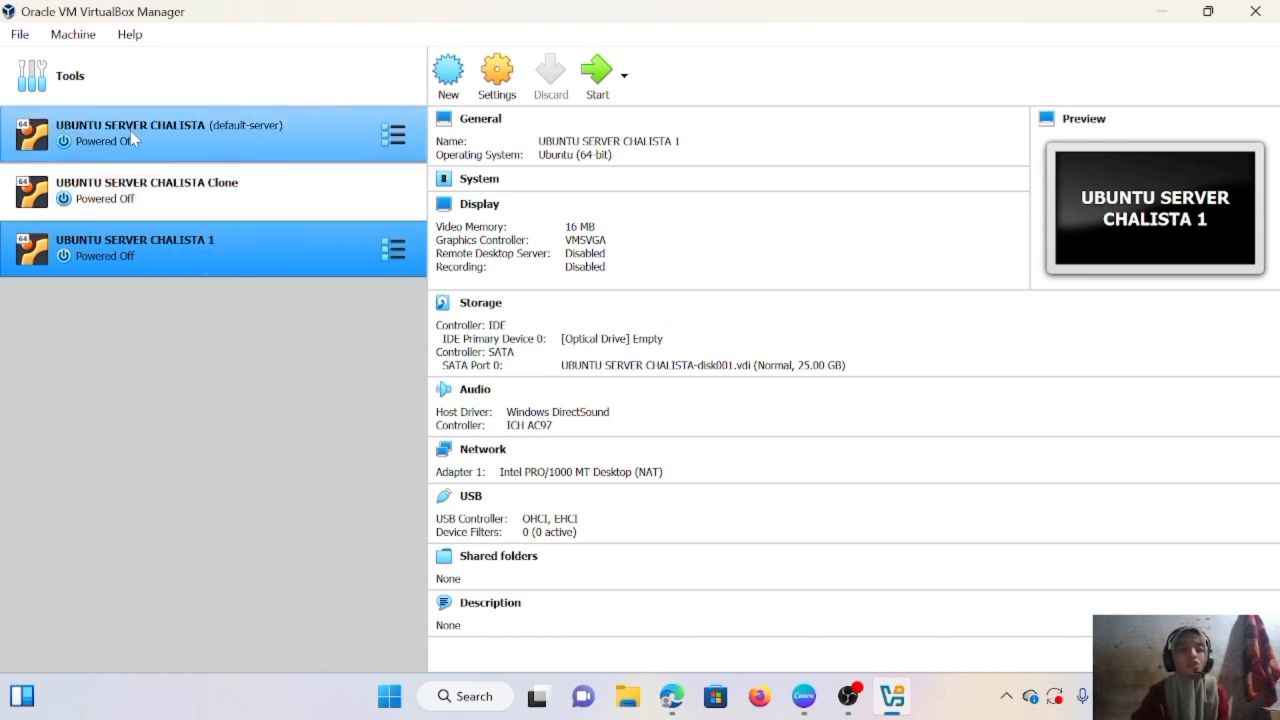
- Dismiss the UBUNTU SERVER CHALISTA action menu and return to the Canva Outline slide
right_click(220, 130)
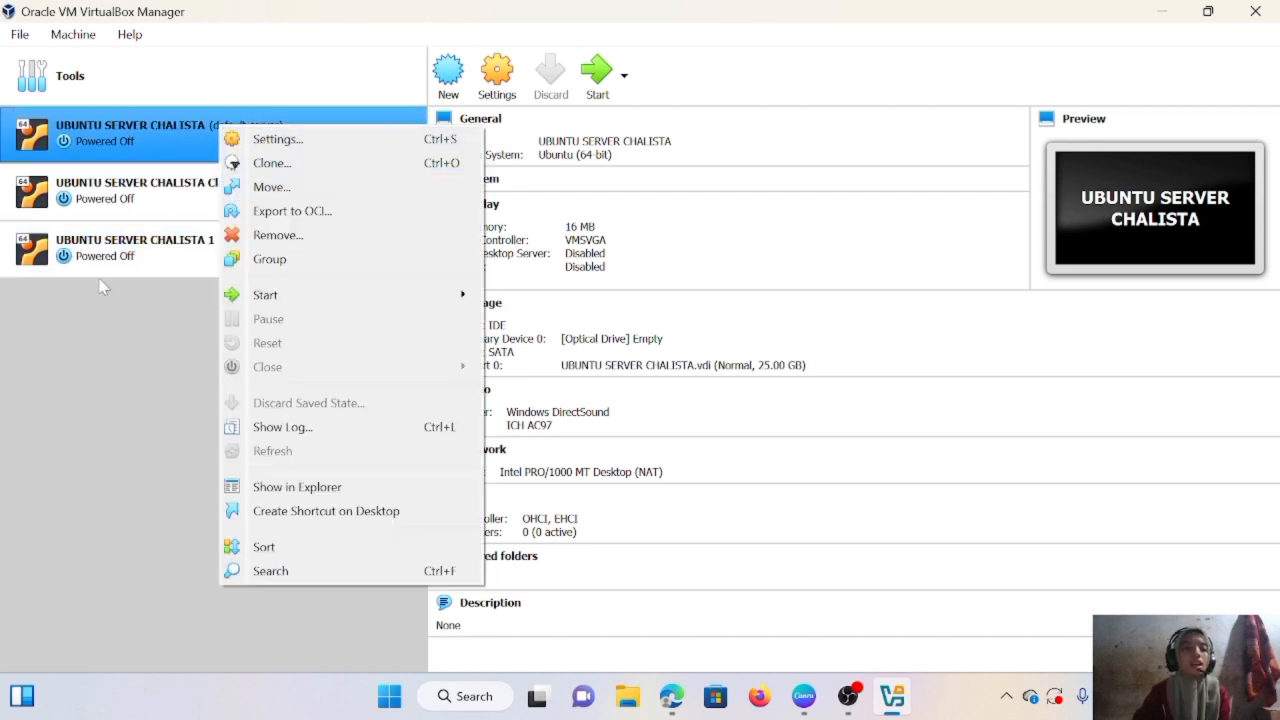
click(84, 320)
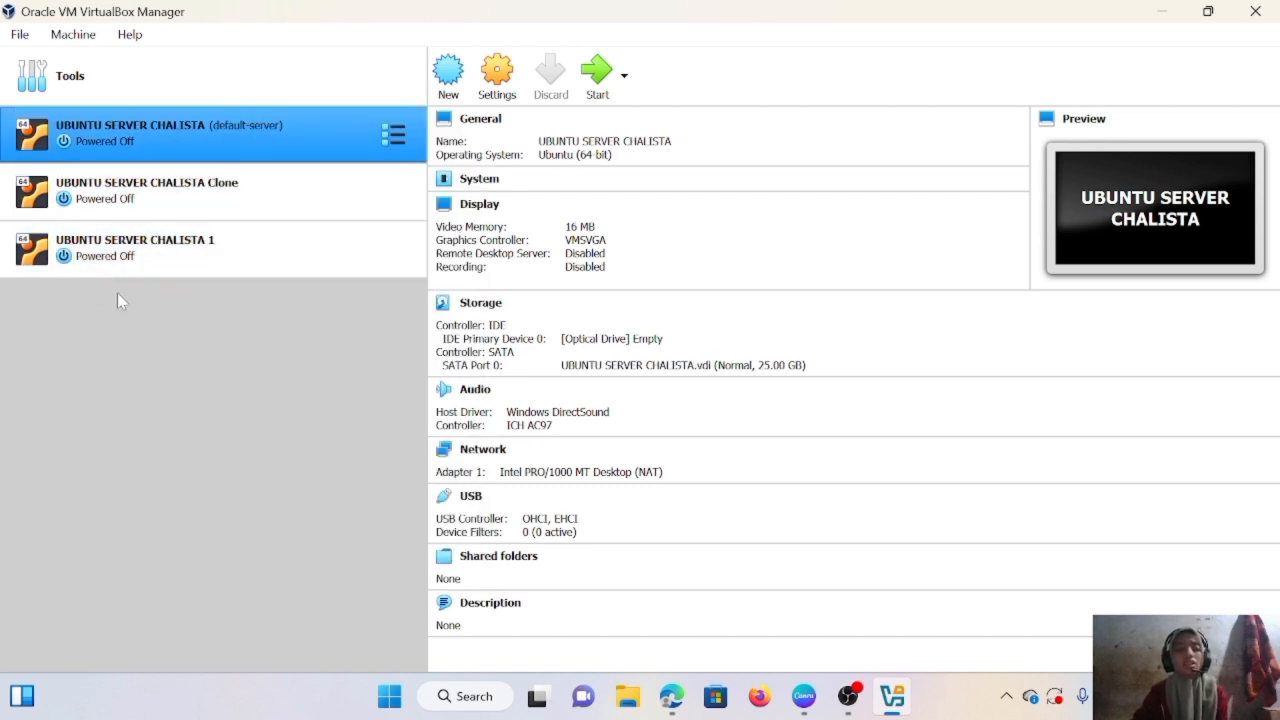
click(804, 696)
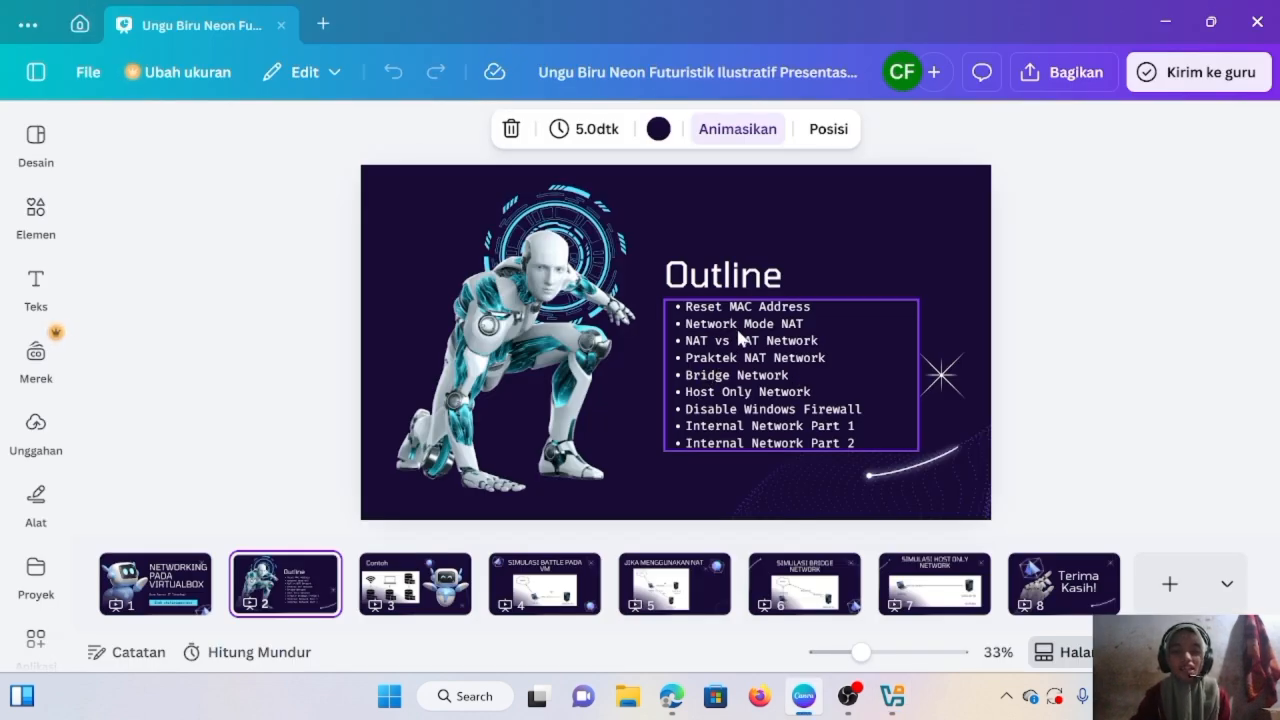
- Show slide 4, SIMULASI BATTLE PADA VM with its NAT diagram, then return to VirtualBox Manager
click(538, 588)
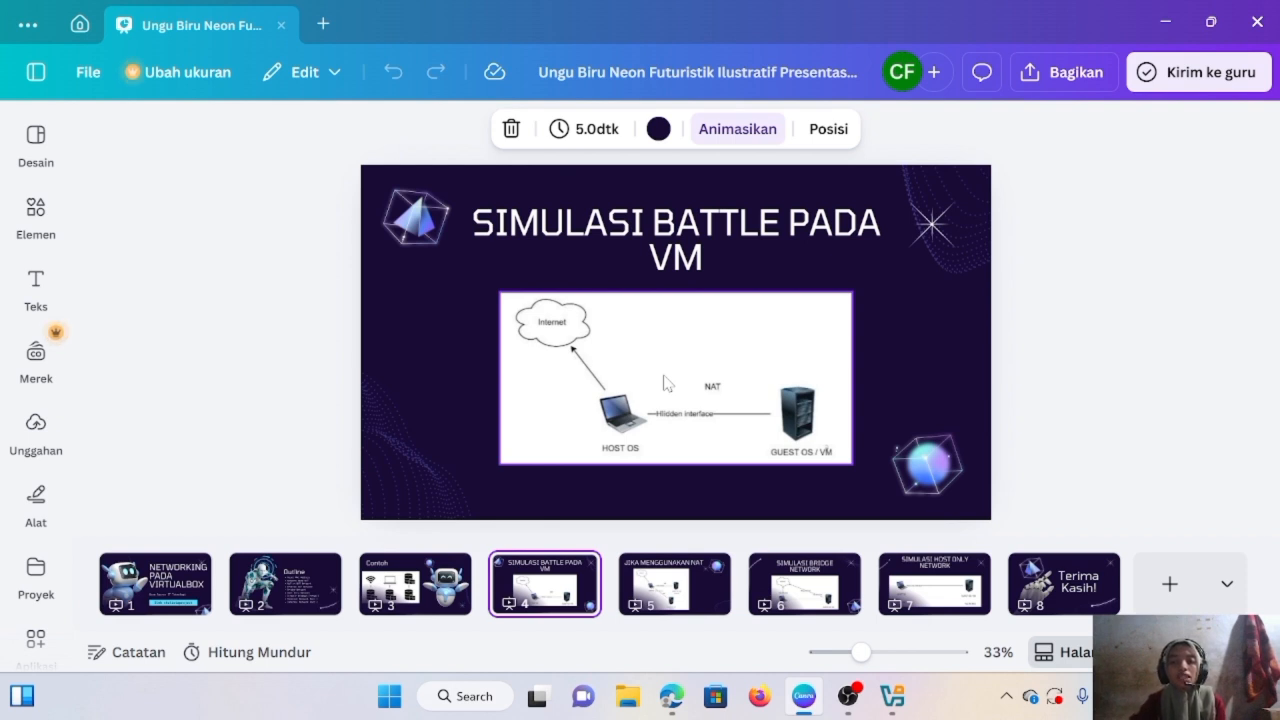
click(897, 697)
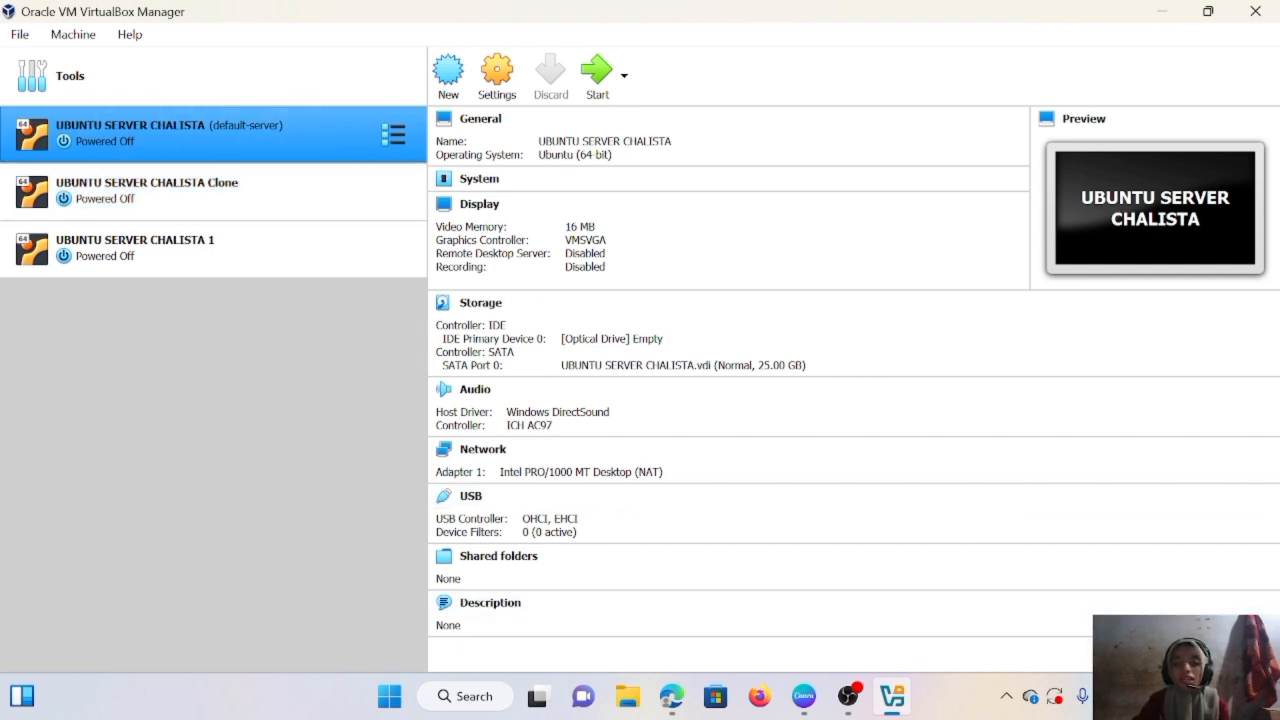
- Bring Microsoft Edge to the front, where a new blank tab sits beside a YouTube tab
click(1130, 696)
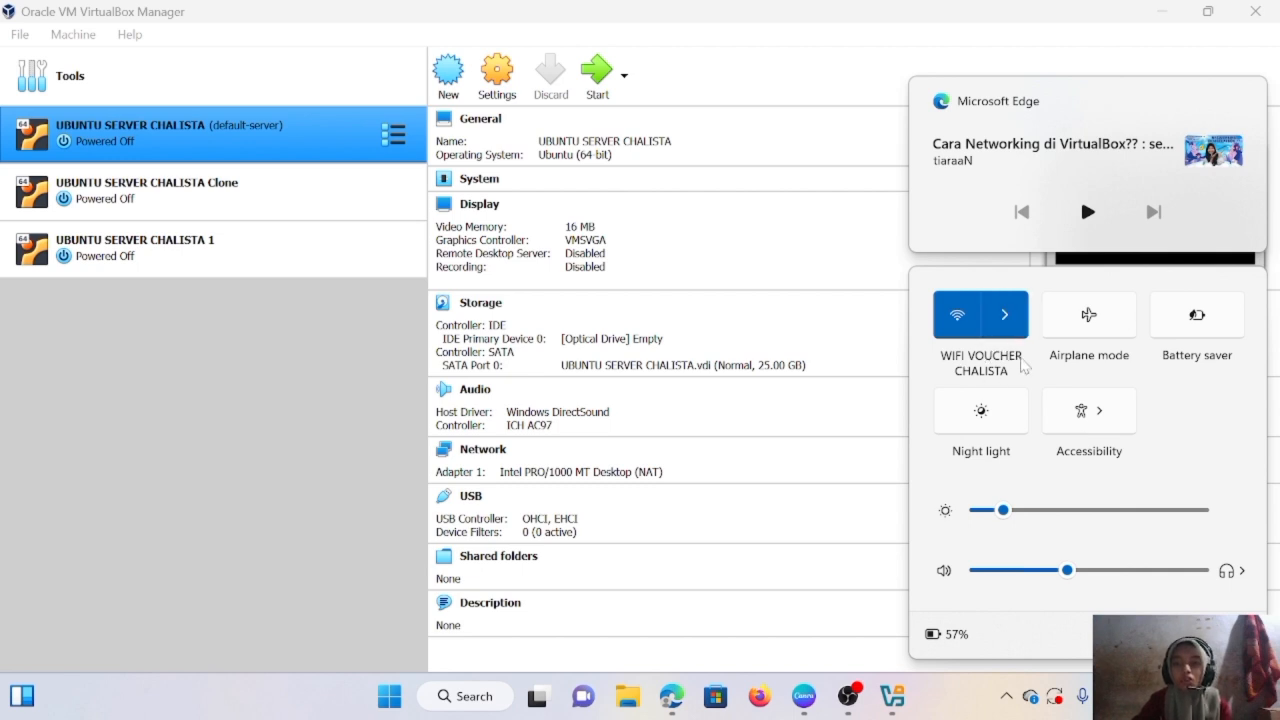
click(425, 6)
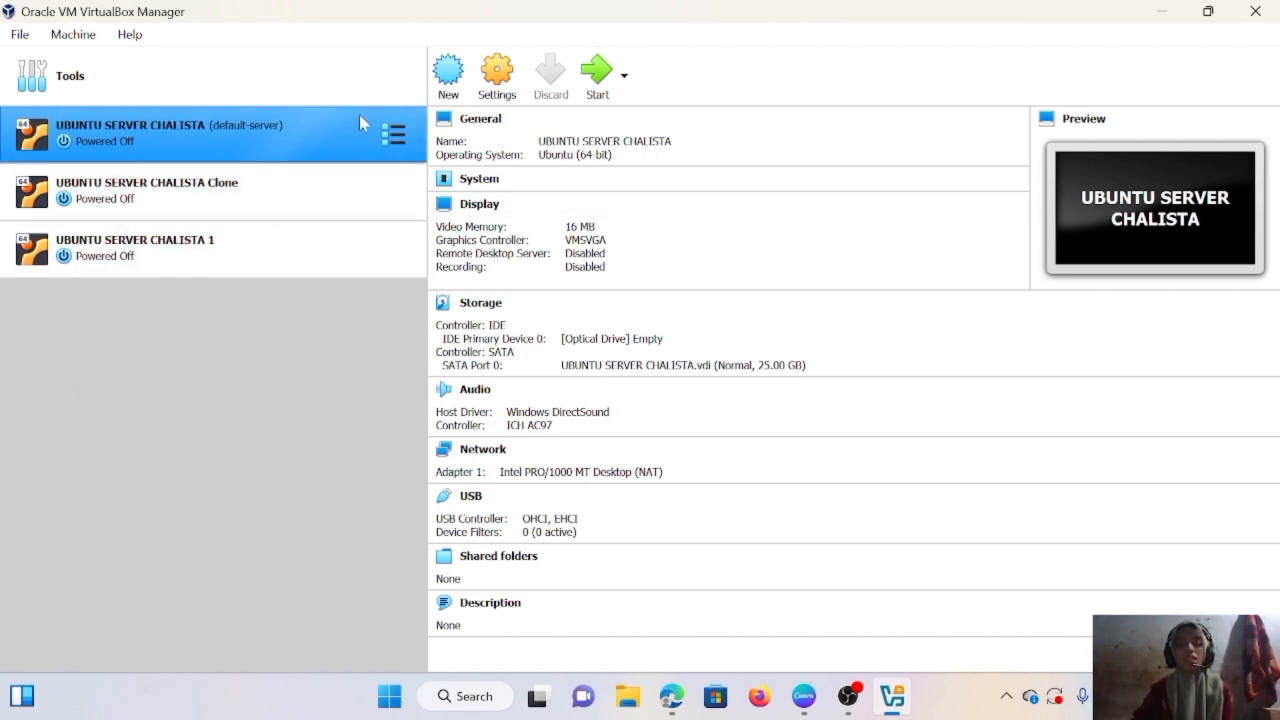
click(671, 696)
- Search Bing for 'download virtualbox versi 6.1' and scroll to the Old Builds 6.1 result
click(384, 66)
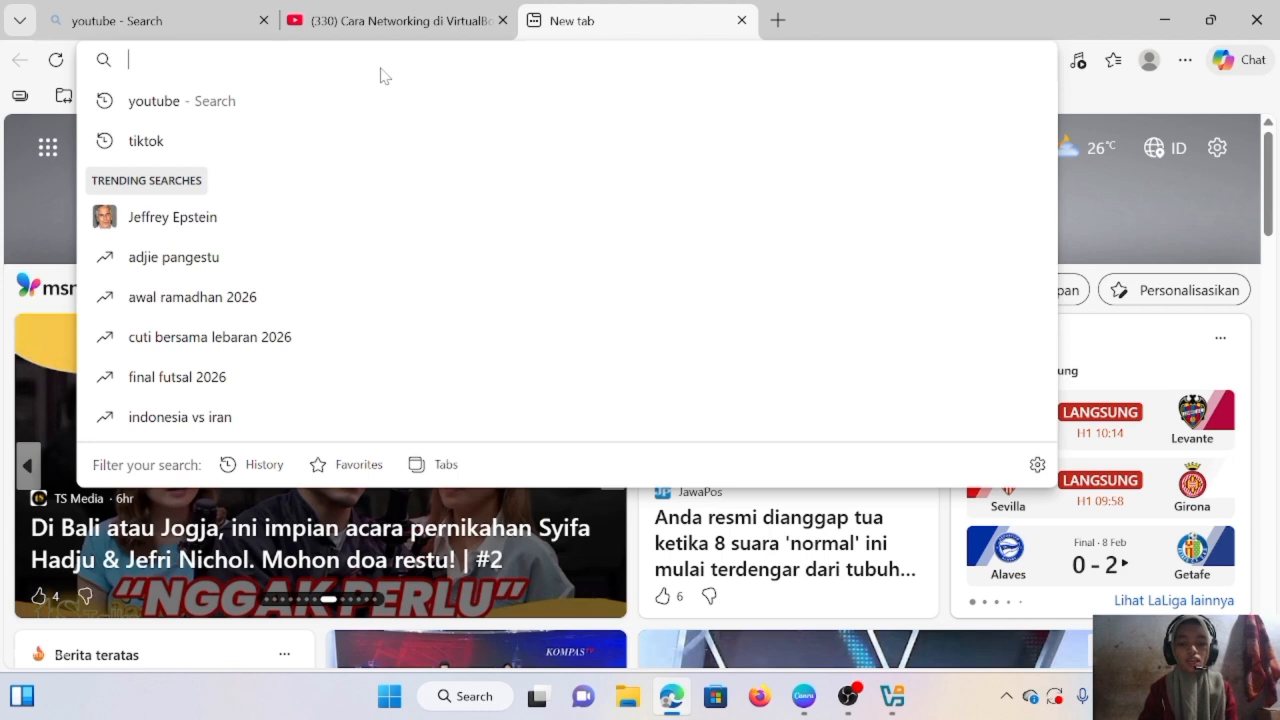
text(dowload)
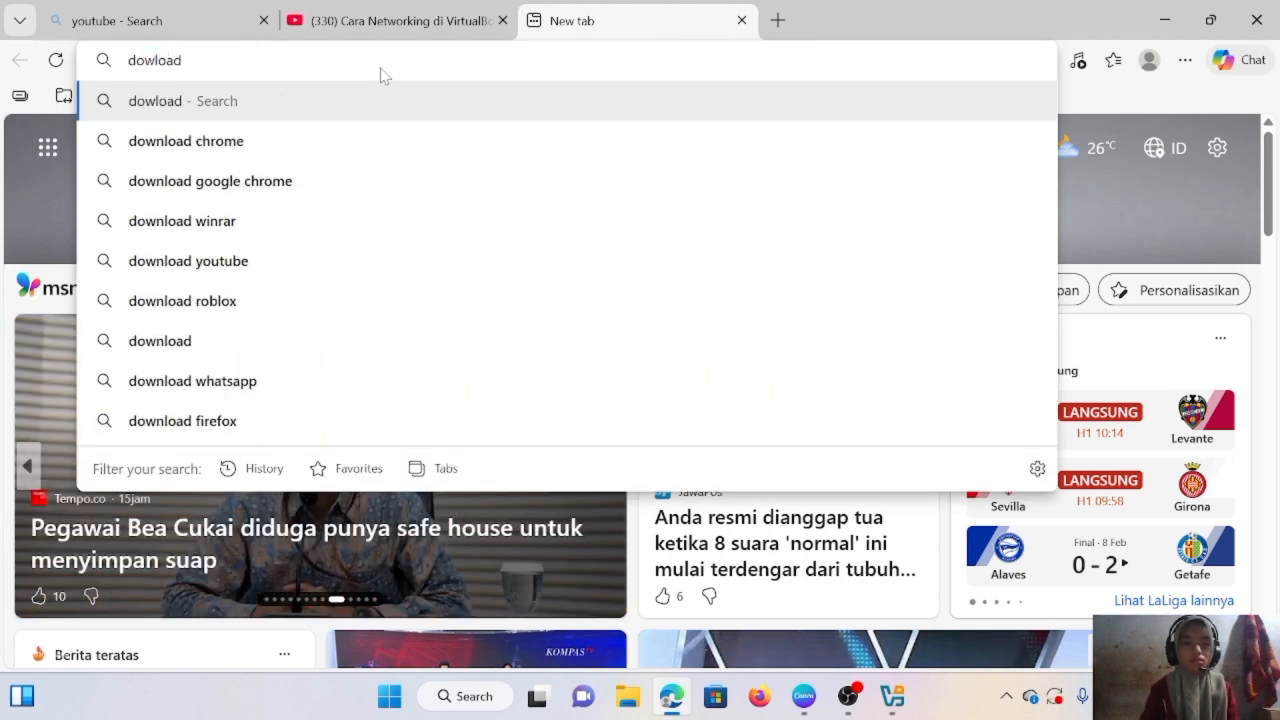
key(BackSpace)
key(BackSpace)
key(BackSpace)
key(BackSpace)
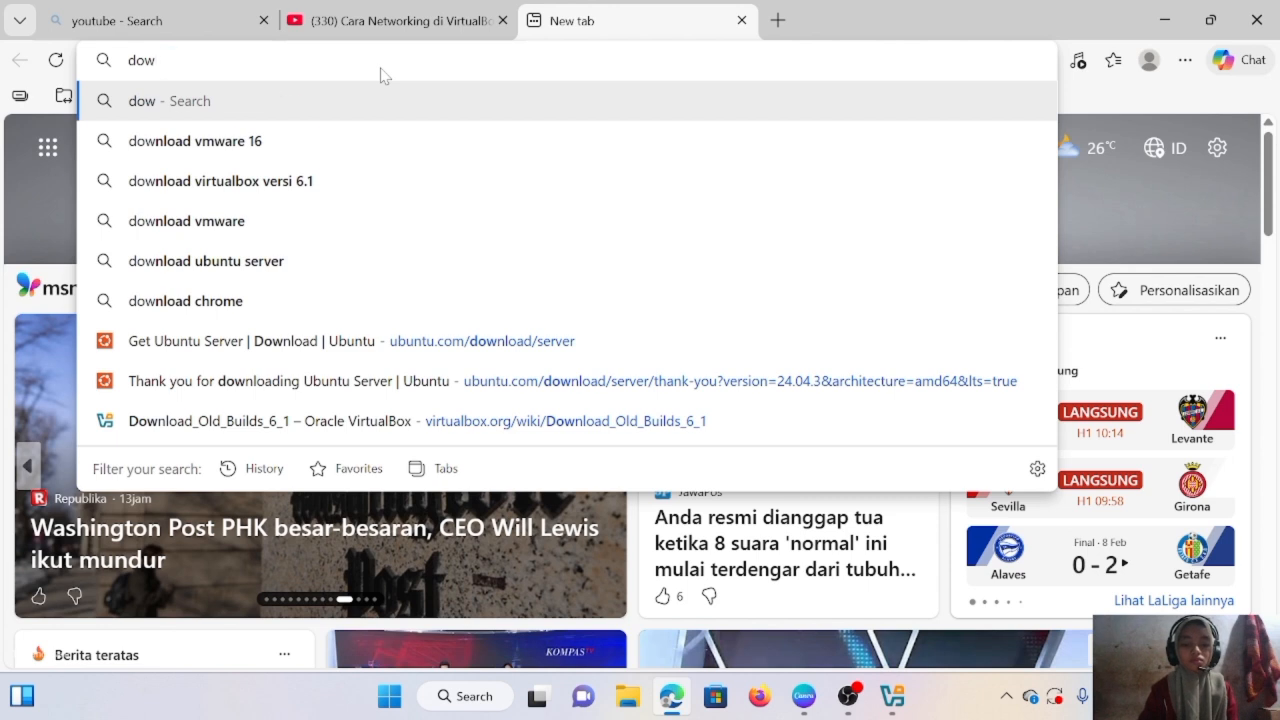
text(nload )
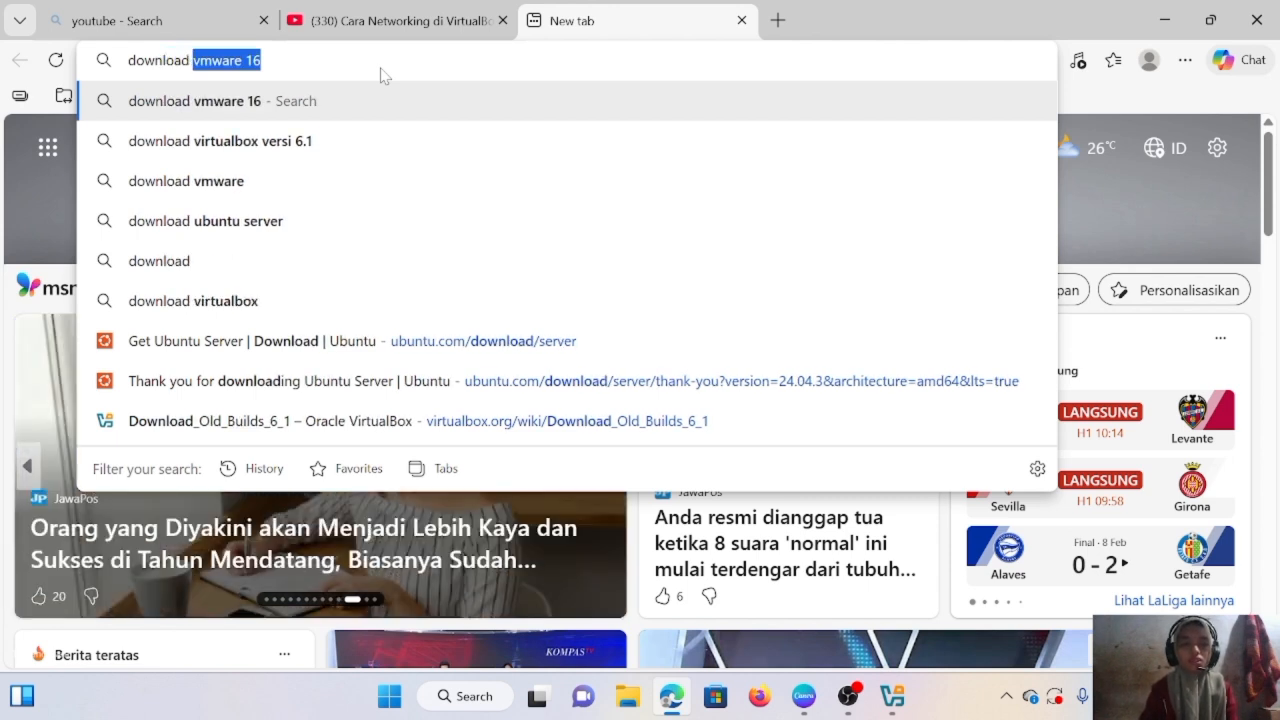
text(virtu)
text(albox )
text(v)
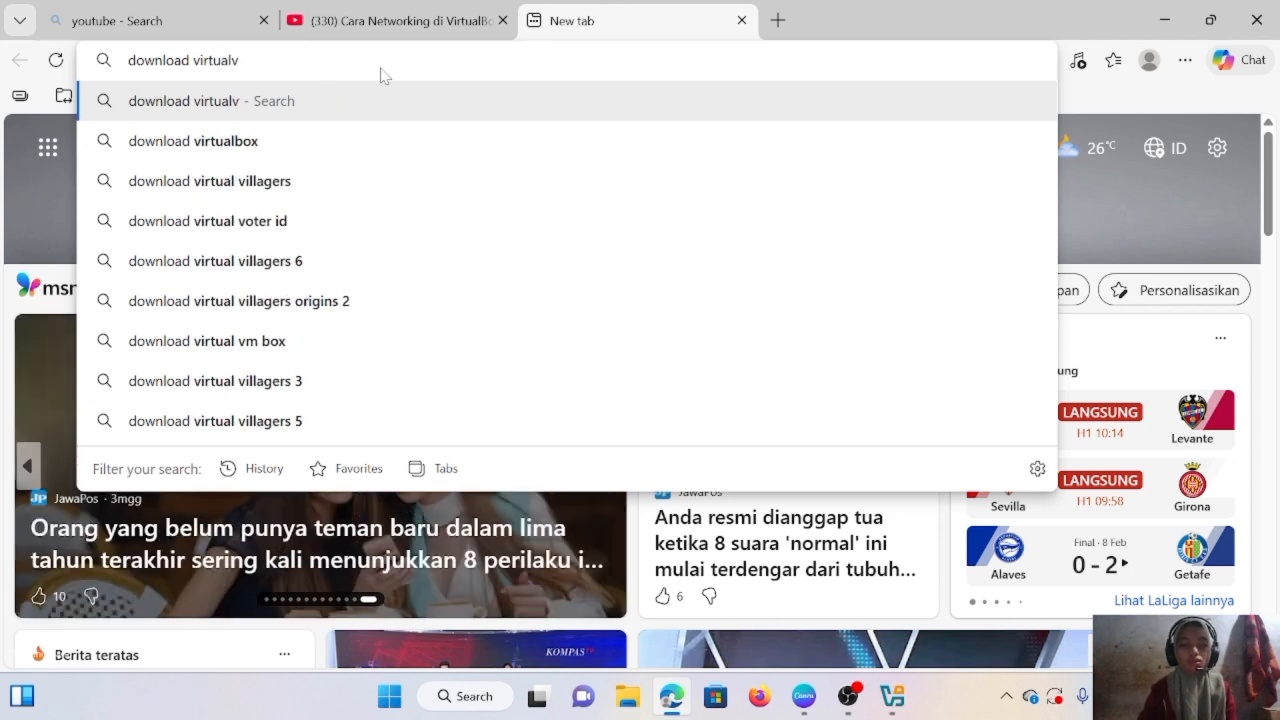
key(BackSpace)
text(box )
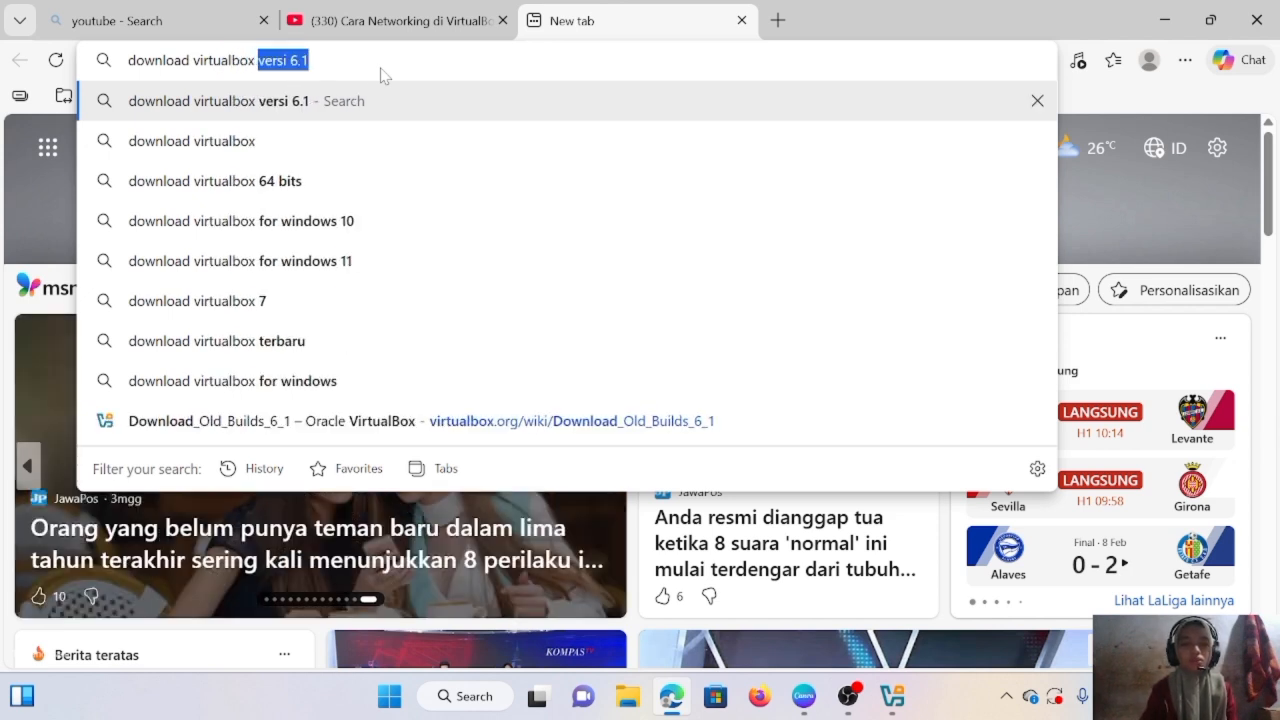
text(versi )
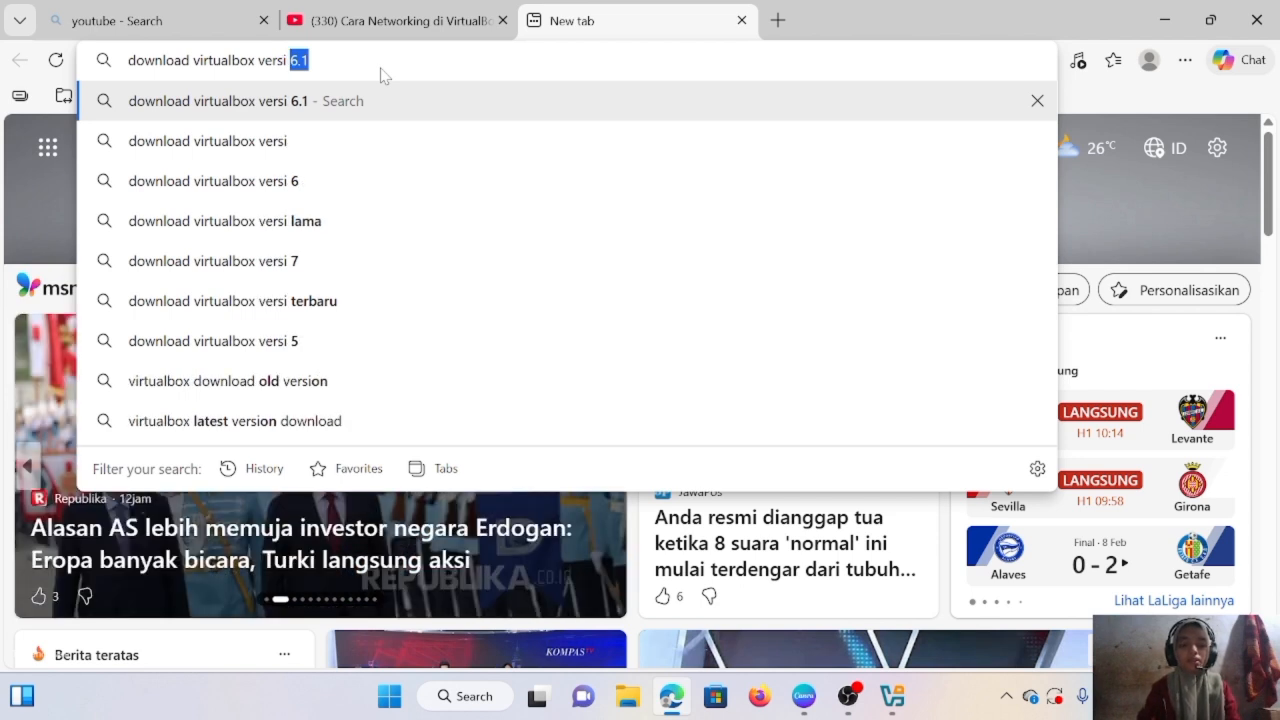
text(6.1)
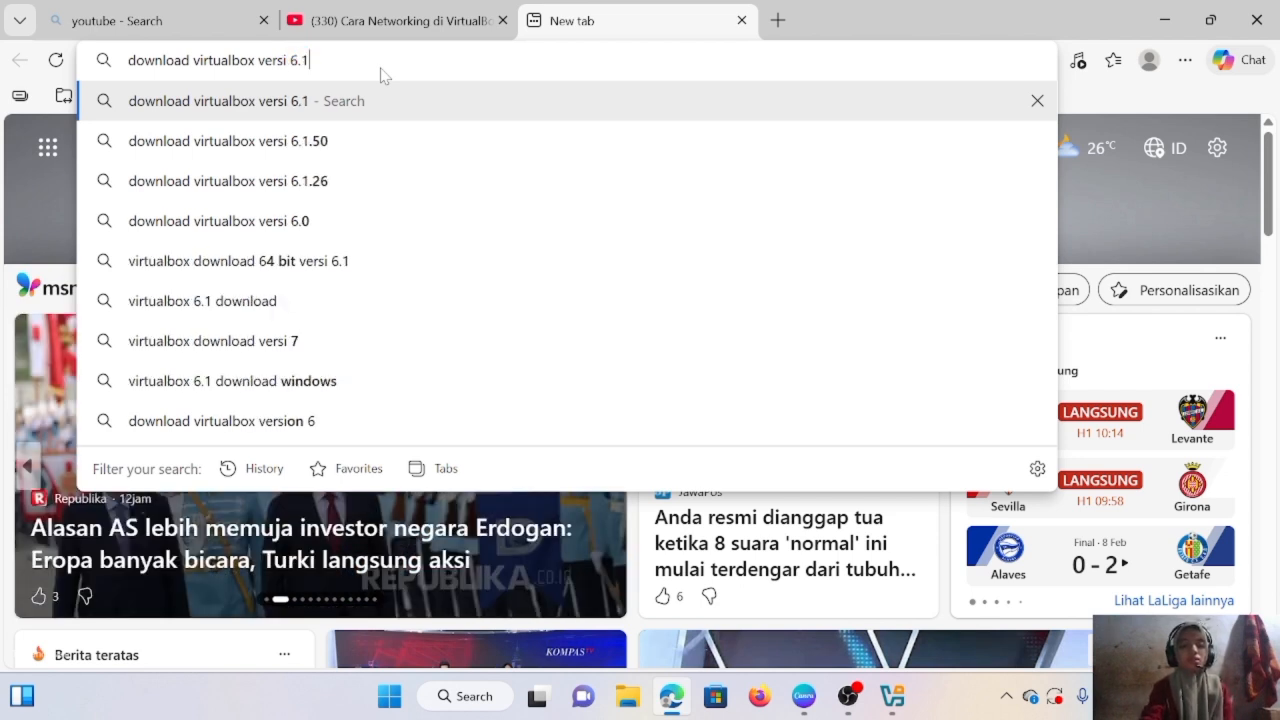
key(BackSpace)
text(1)
key(Return)
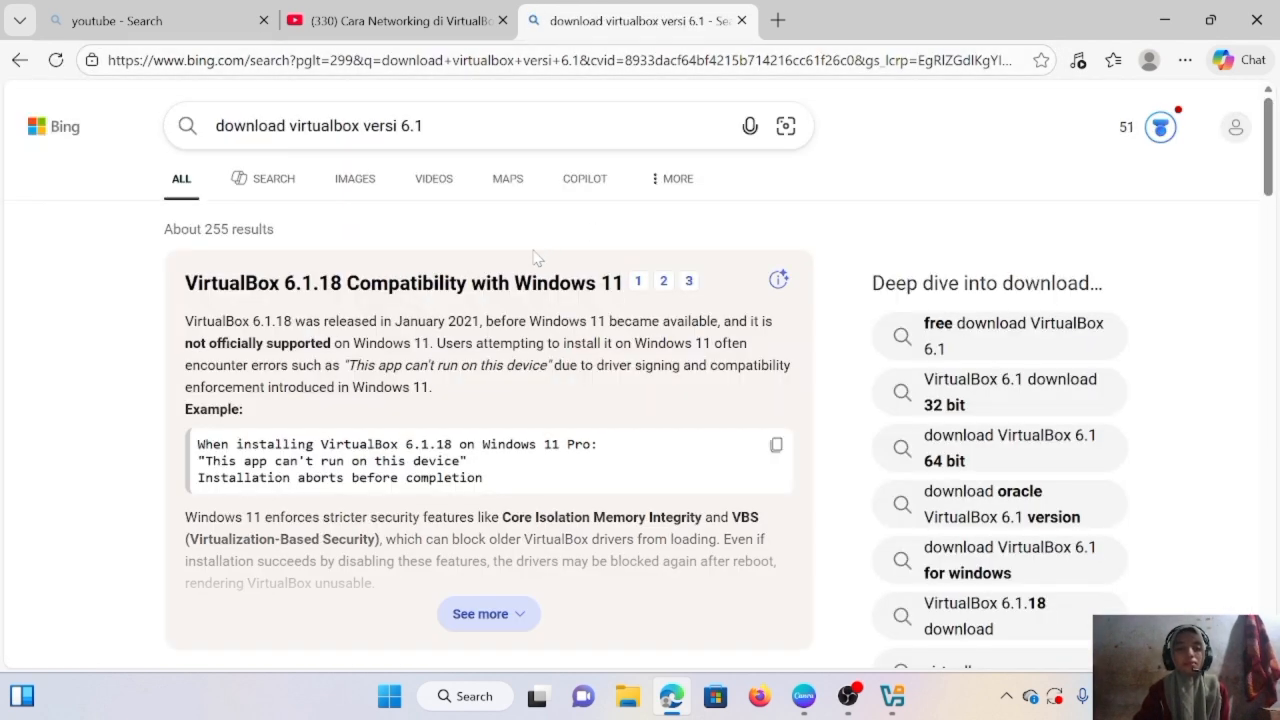
scroll(503, 160, down, 3)
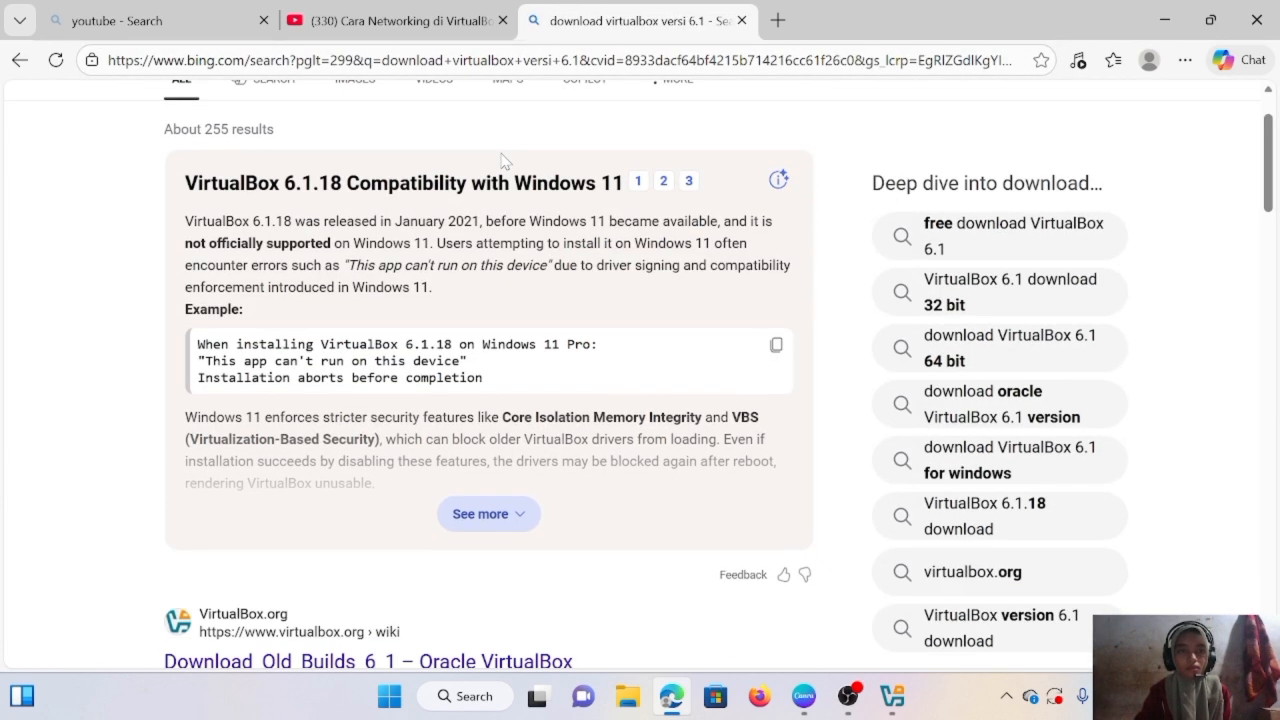
scroll(503, 160, down, 3)
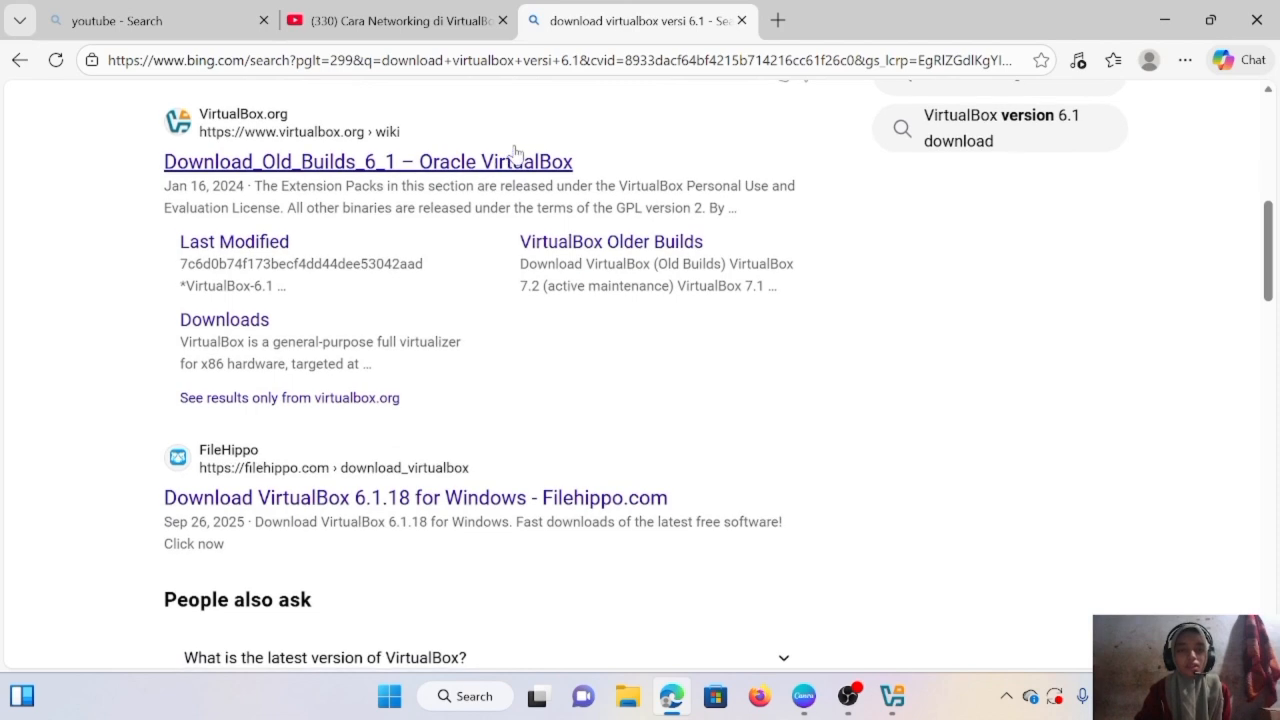
- On VirtualBox.org's Old Builds 6.1 page, start the 6.1.50 Windows hosts download, then cancel it
click(334, 177)
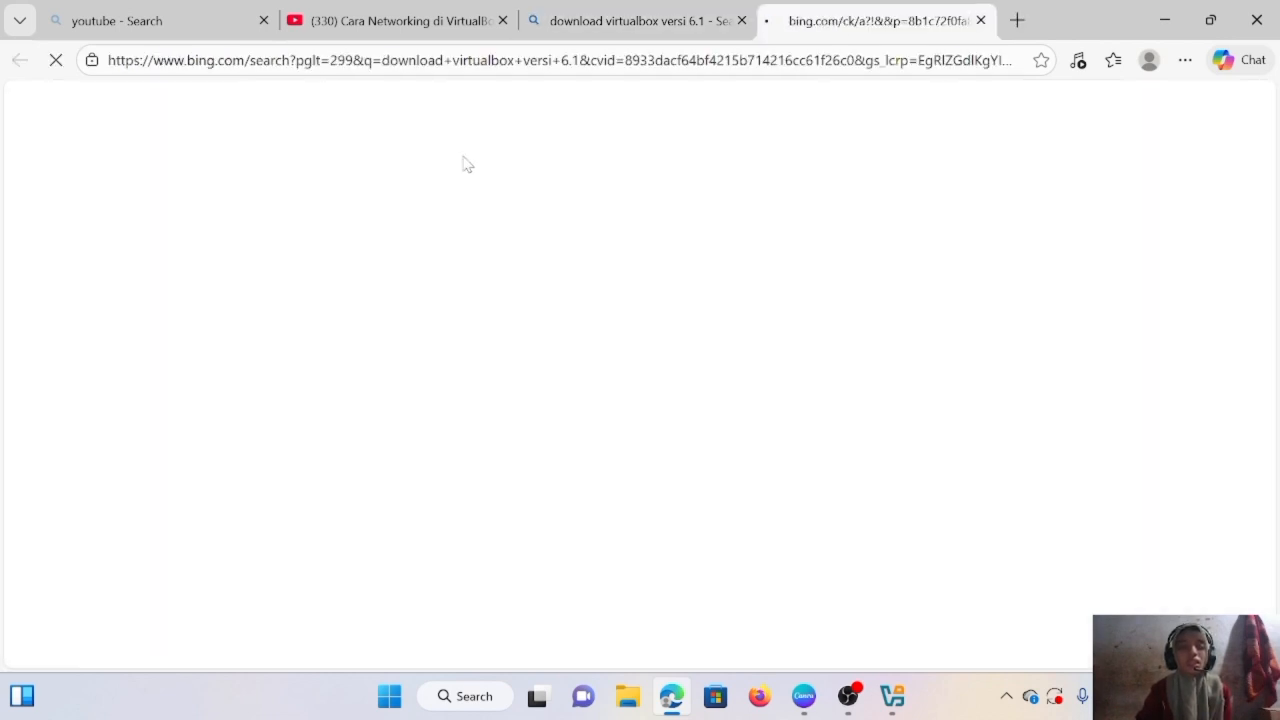
scroll(567, 315, down, 2)
scroll(565, 322, down, 2)
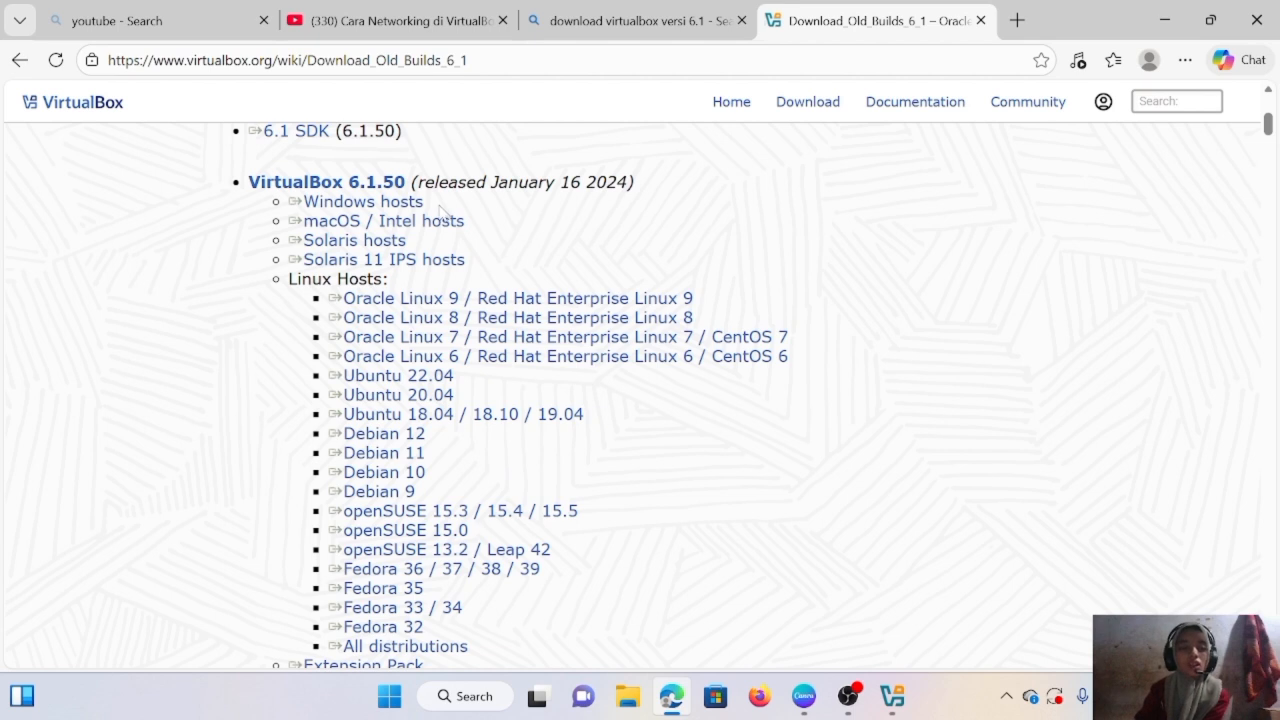
click(387, 206)
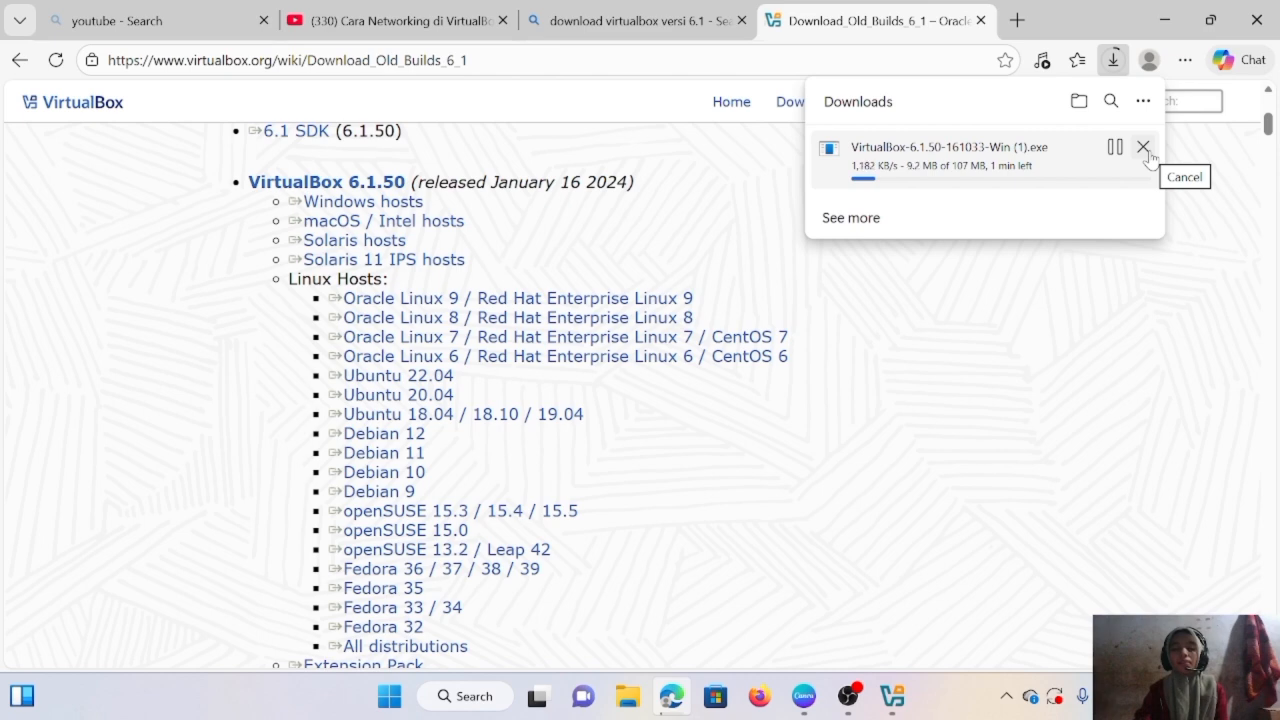
click(1143, 148)
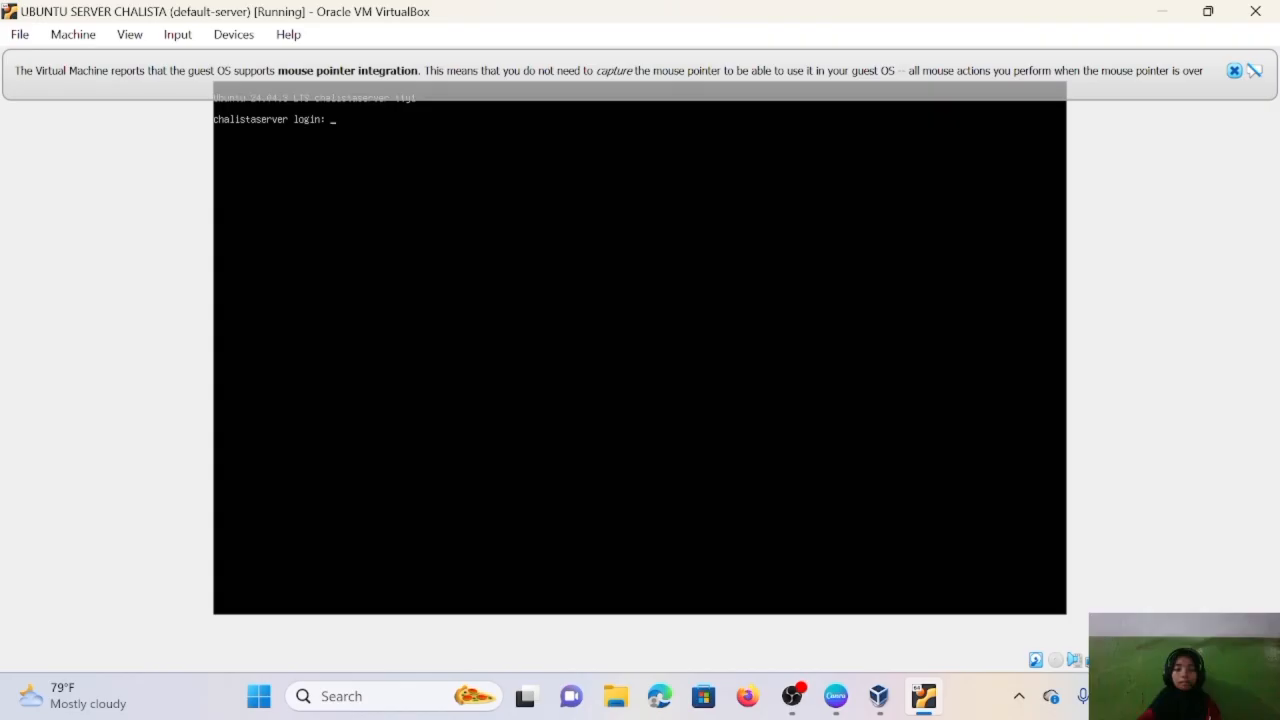
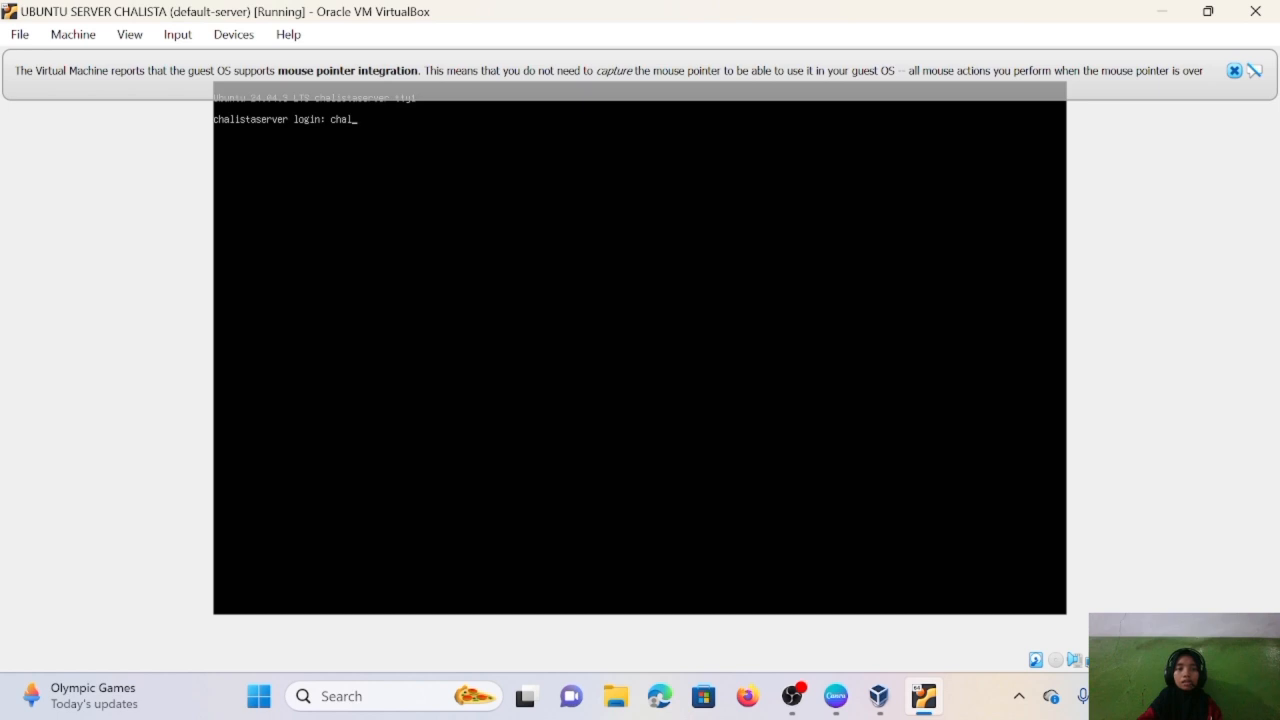
- Log in to the Ubuntu server console and enter ping google.com at the shell prompt
key(Return)
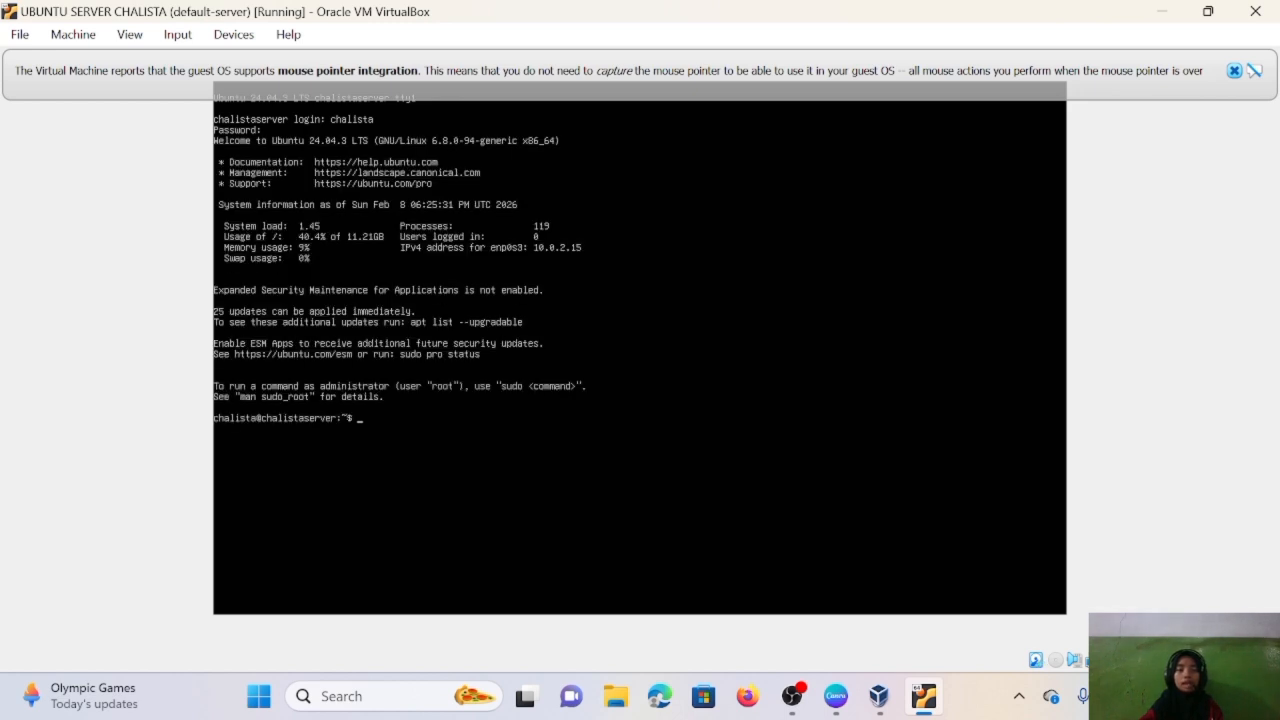
key(Return)
key(Return)
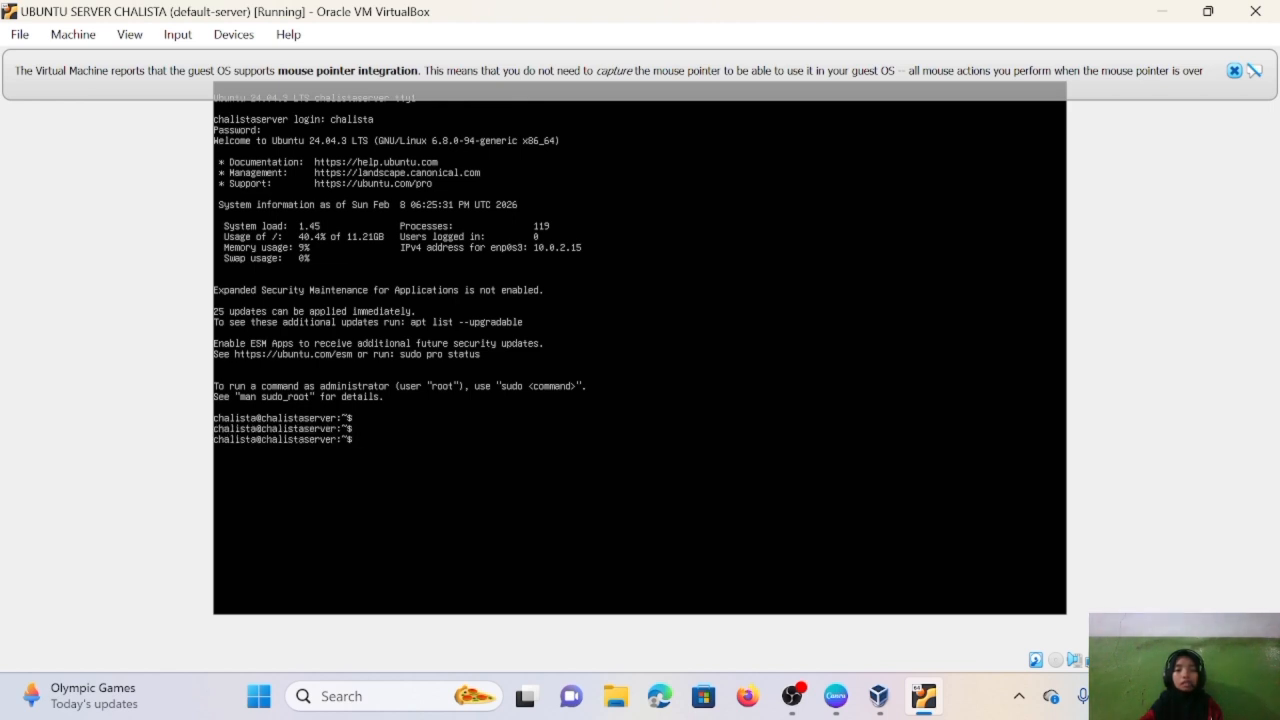
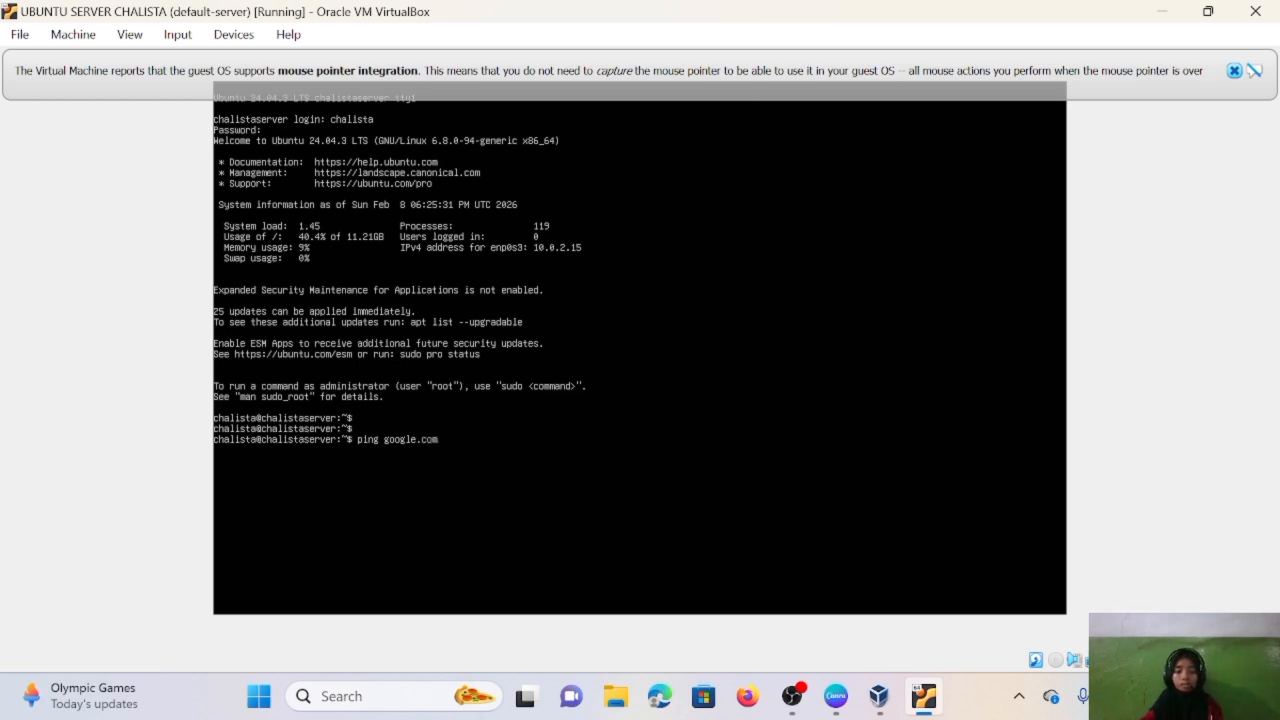
- Run the ping to google.com, then use ip address to show enp0s3 at 10.0.2.15/24
key(Return)
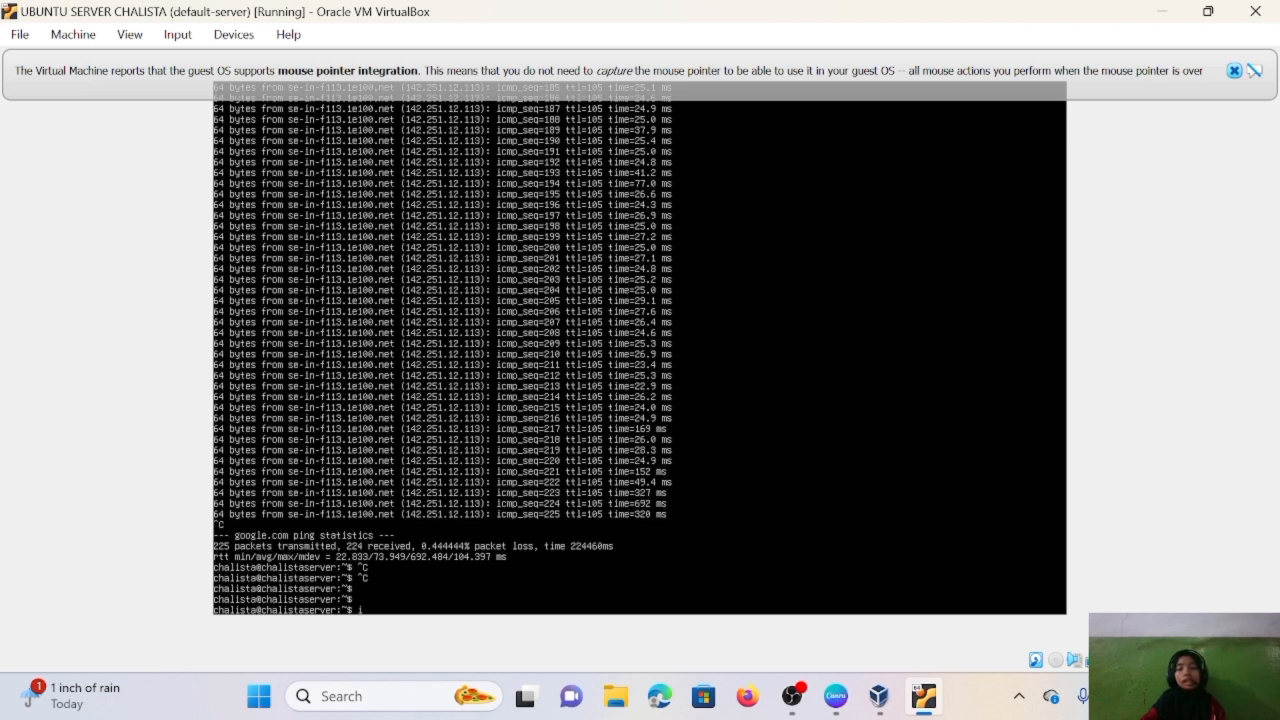
text(ip address)
key(Return)
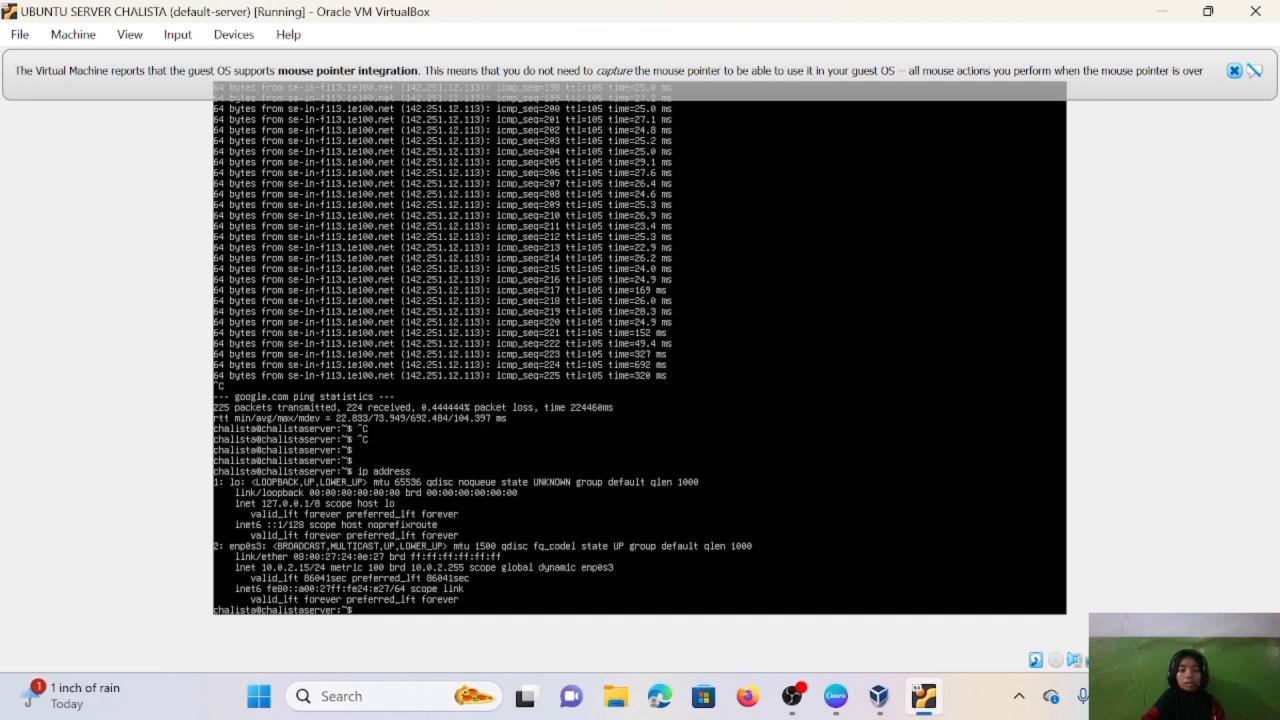
click(341, 696)
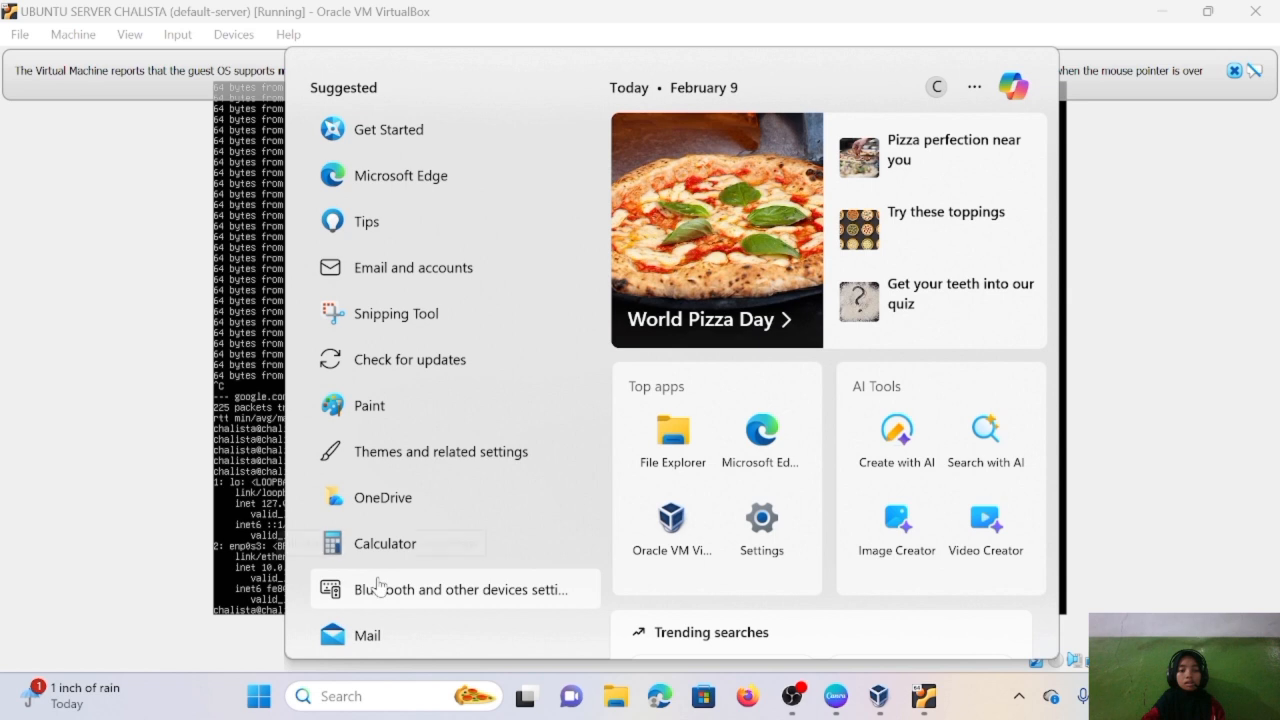
- From Command Prompt on the host, ping 10.0.2.15: four requests time out, 100% loss
text(co)
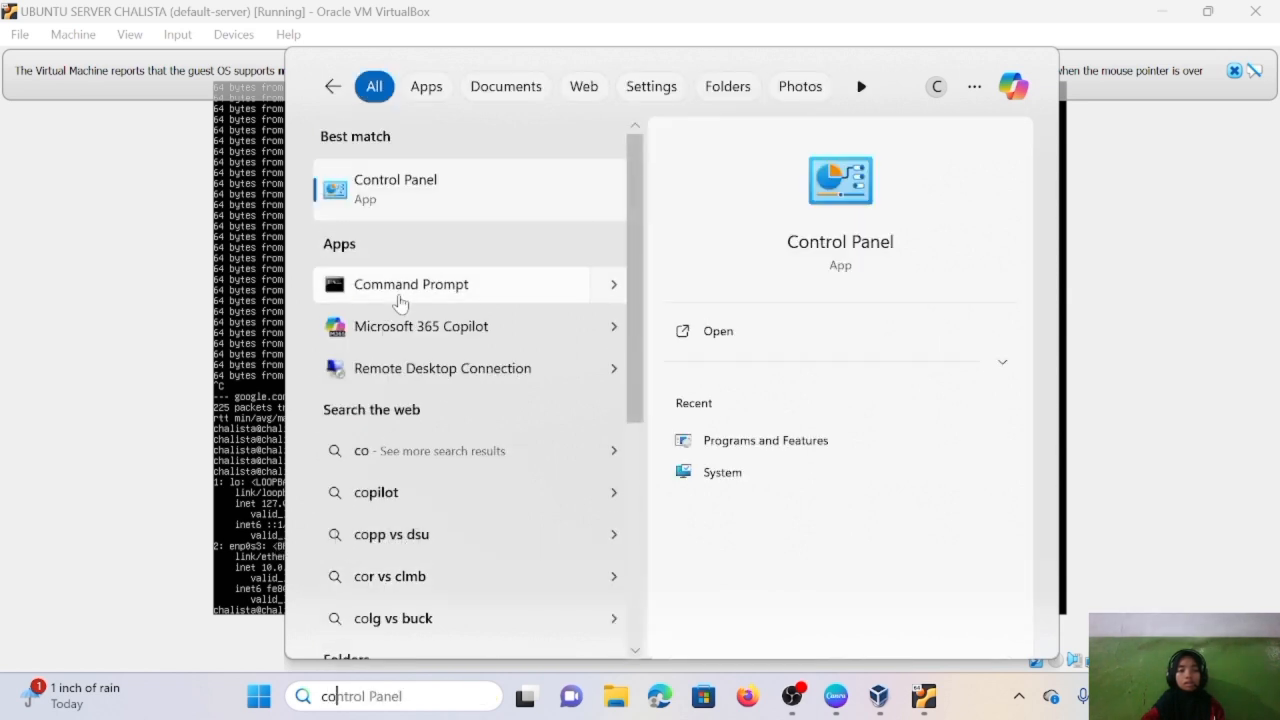
click(400, 303)
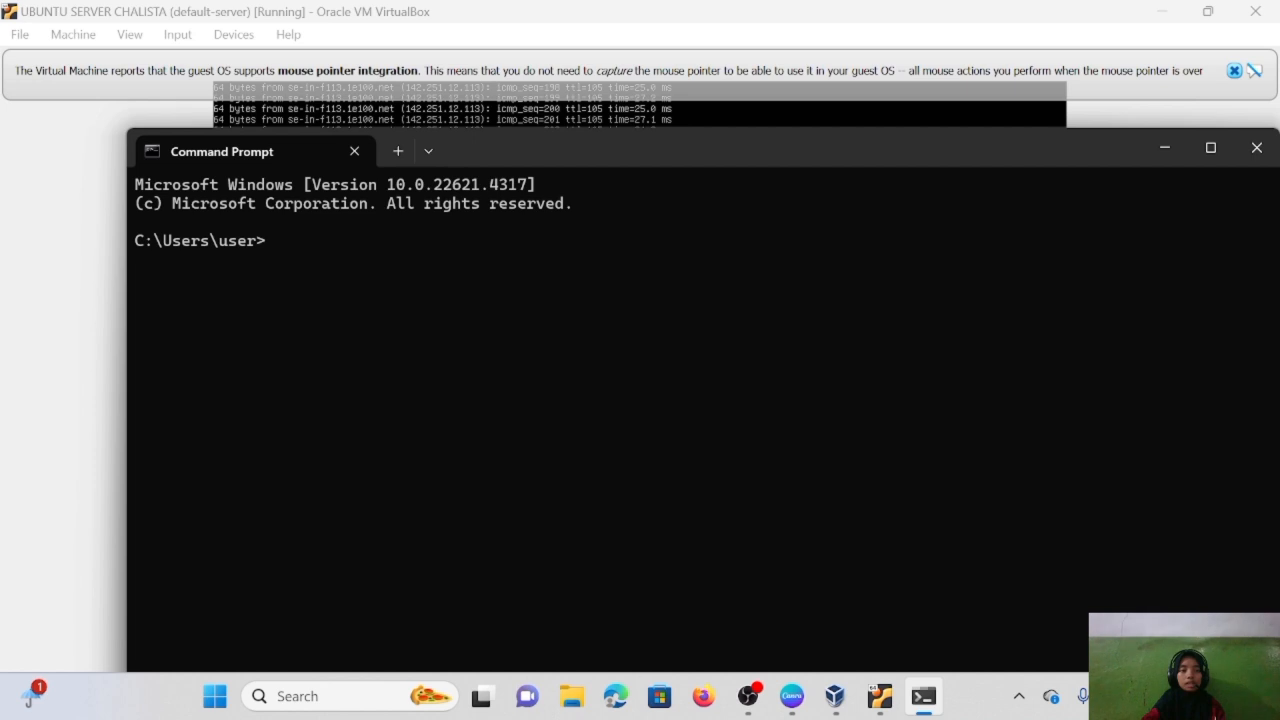
text(ping 10)
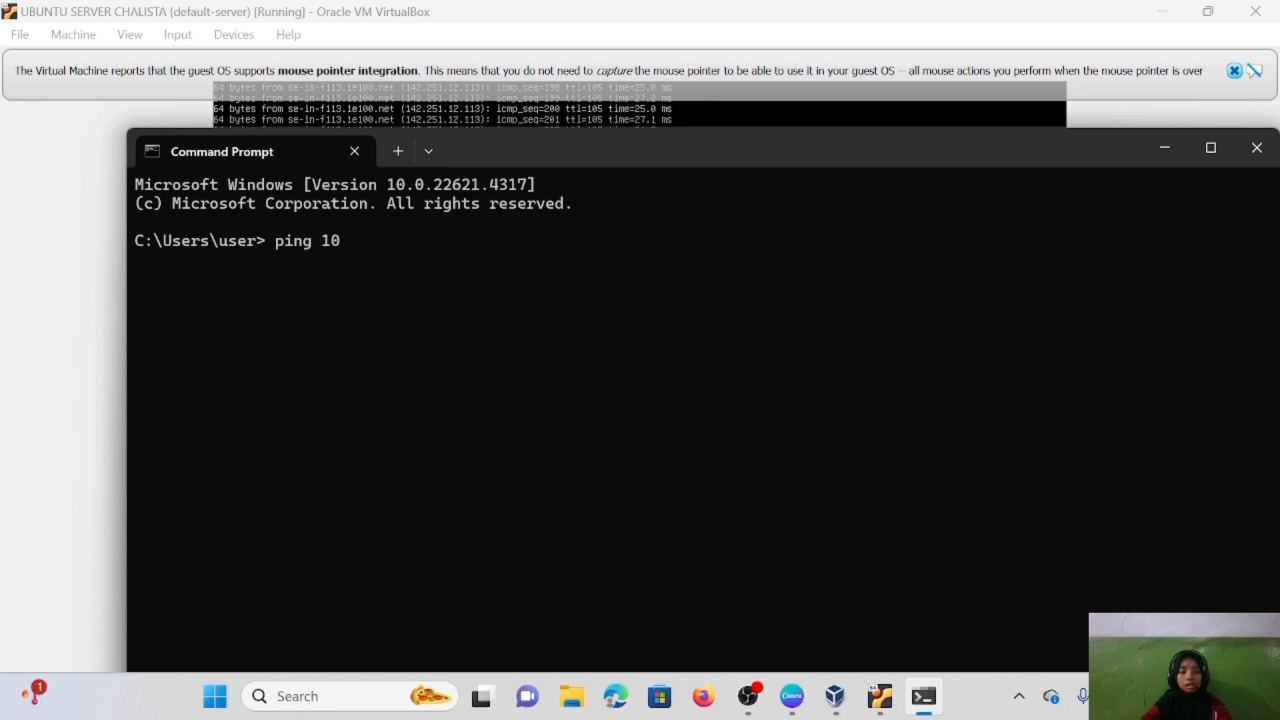
text(.0.2.)
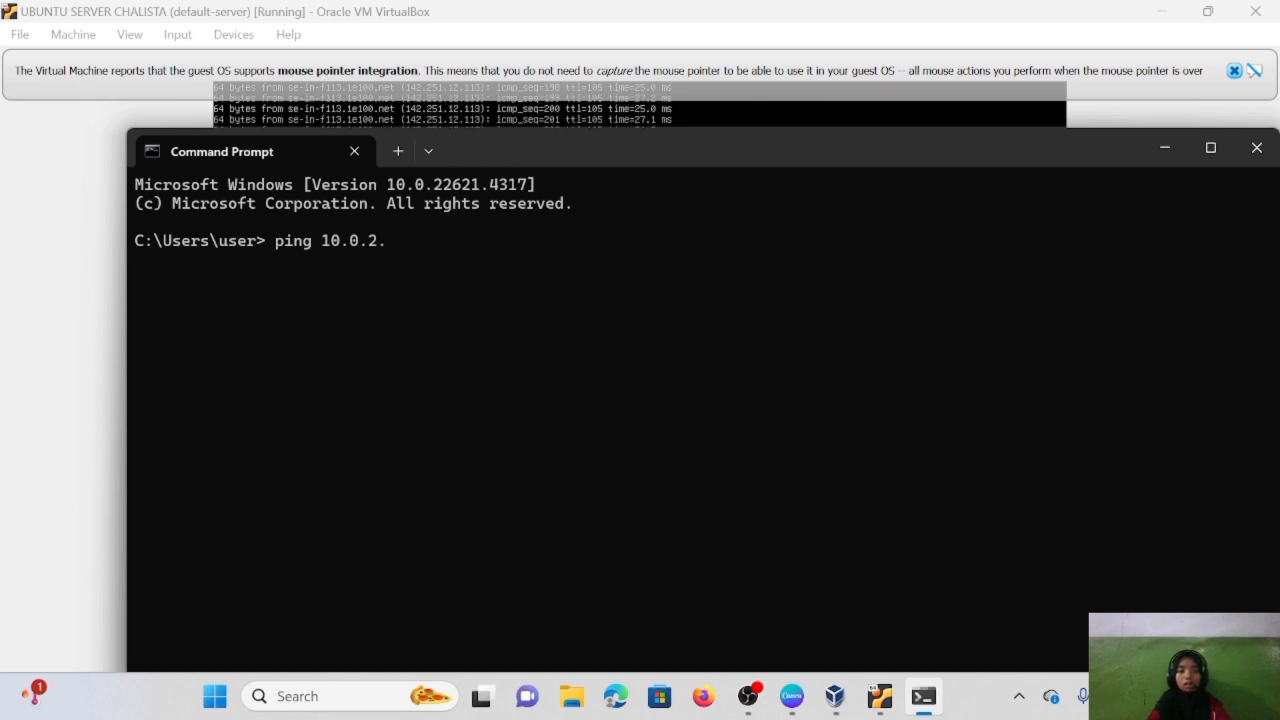
text(15)
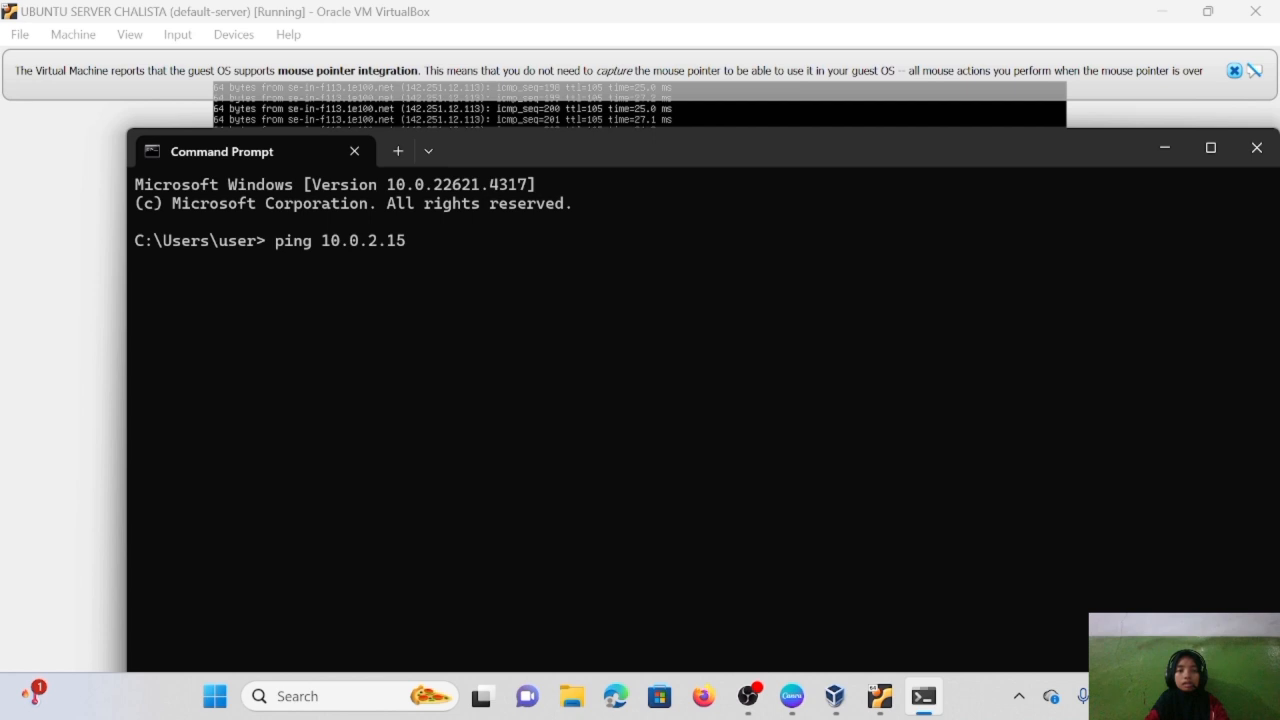
key(Return)
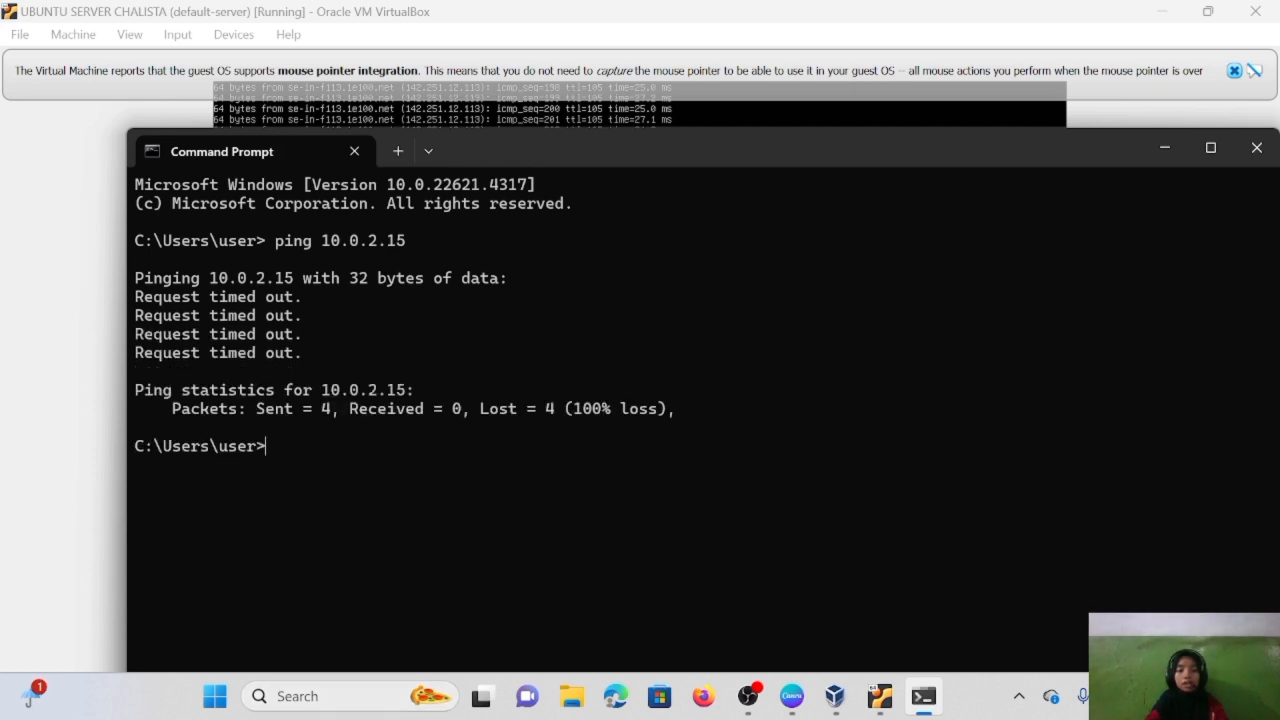
click(294, 697)
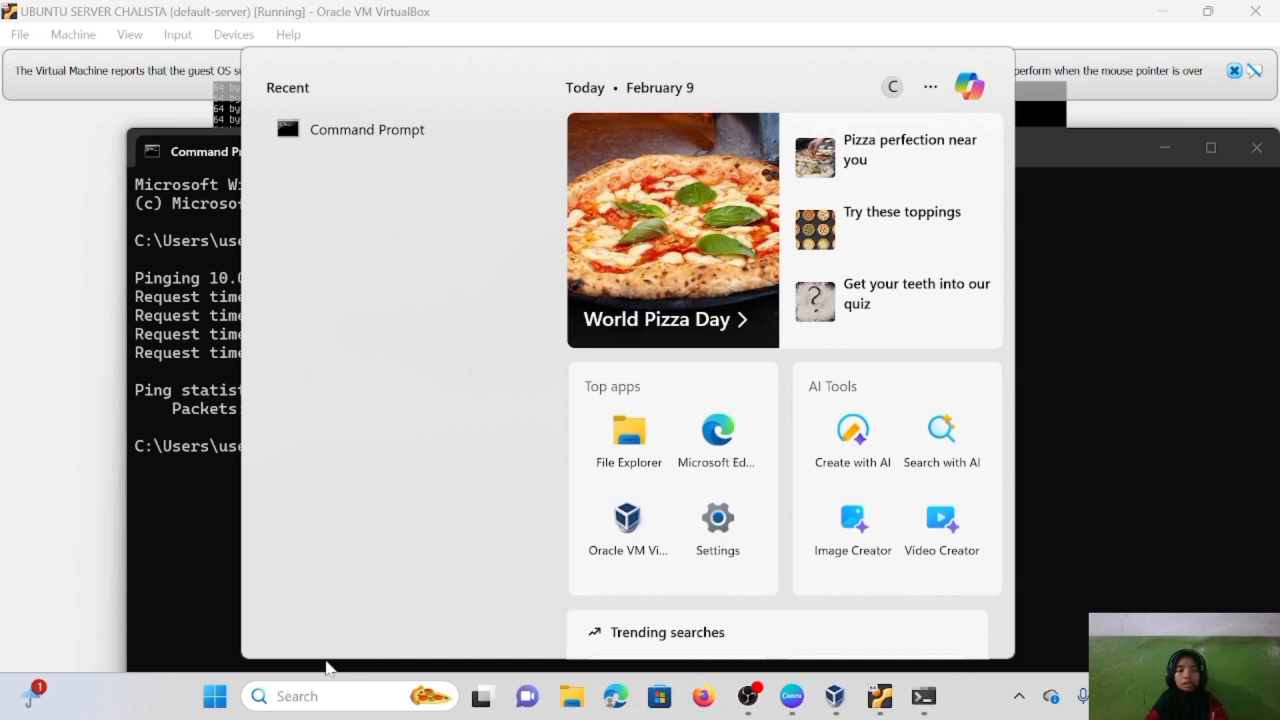
- Open the network adapter list from Control Panel's network status and tasks
text(c)
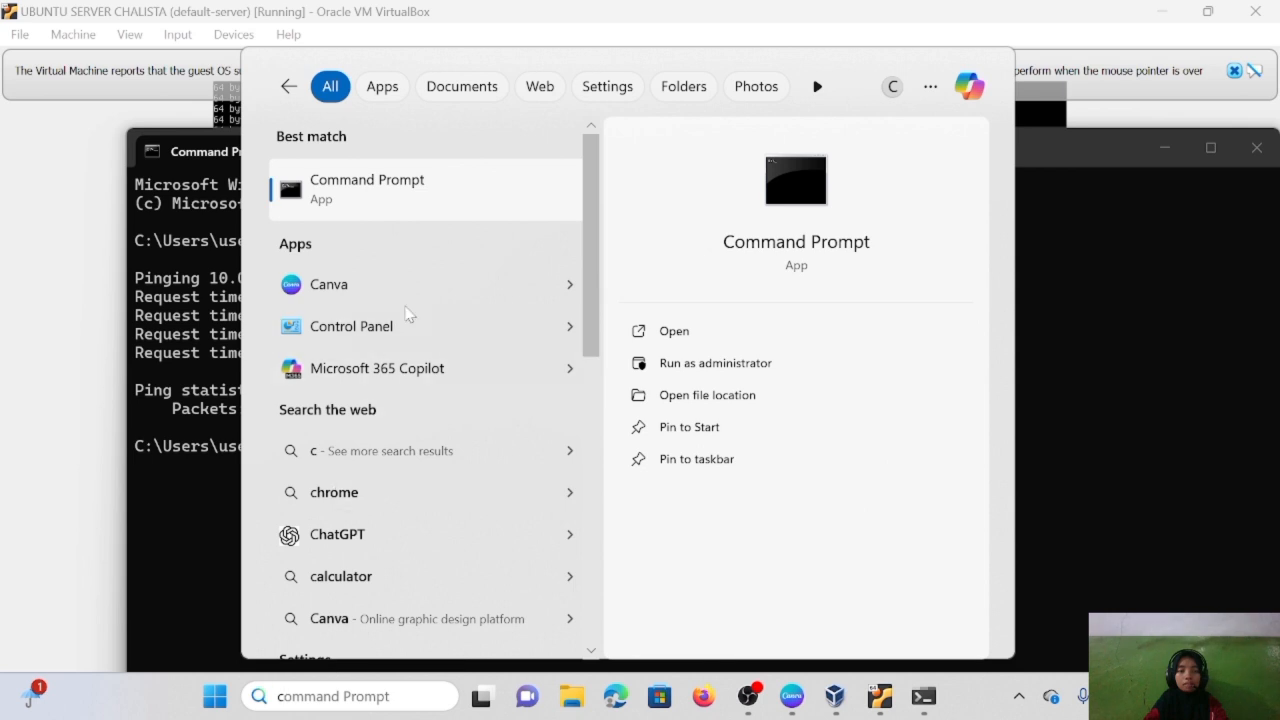
click(396, 334)
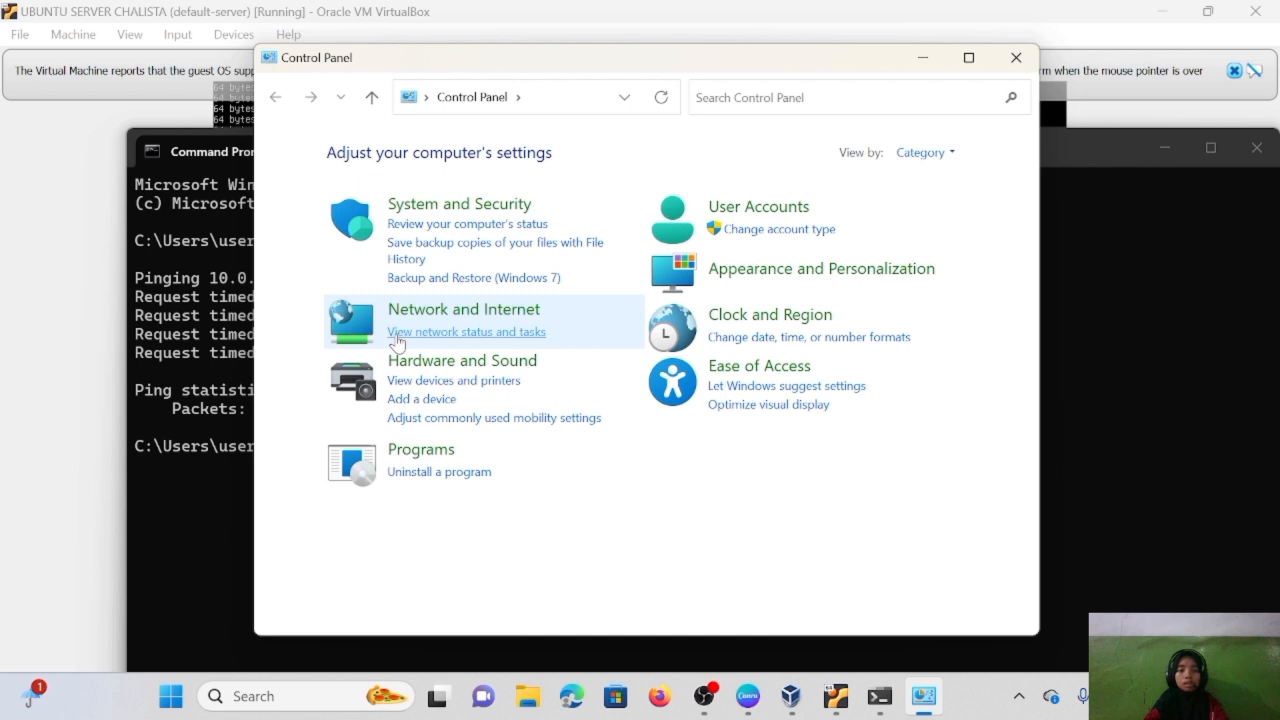
click(396, 334)
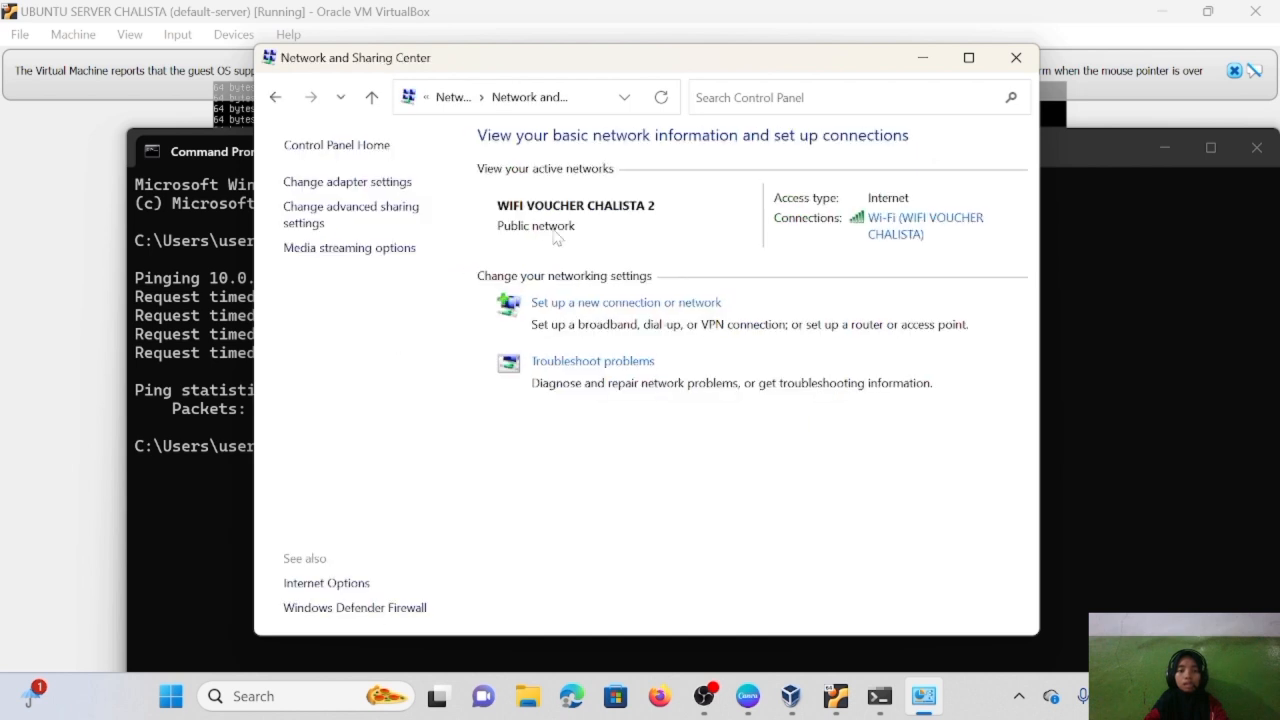
click(363, 186)
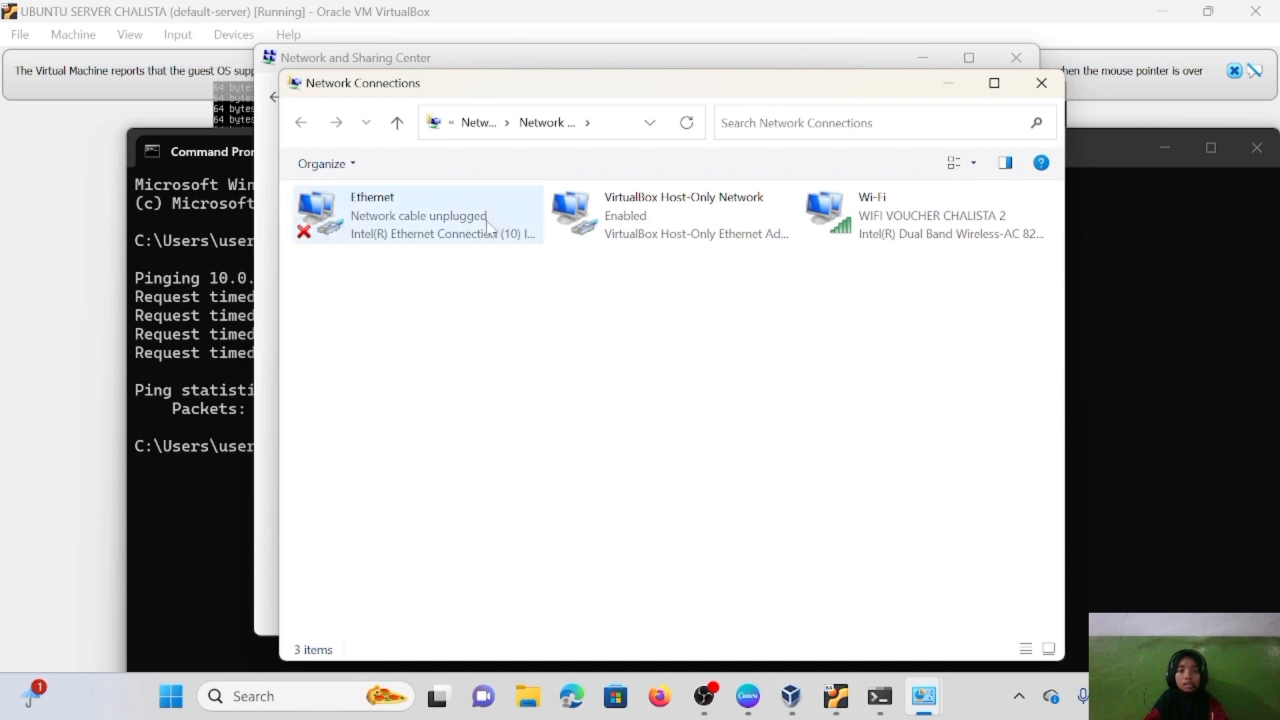
- Confirm the VirtualBox Host-Only adapter's IPv4 is 192.168.56.1, then show Canva's JIKA MENGGUNAKAN NAT slide
double_click(608, 211)
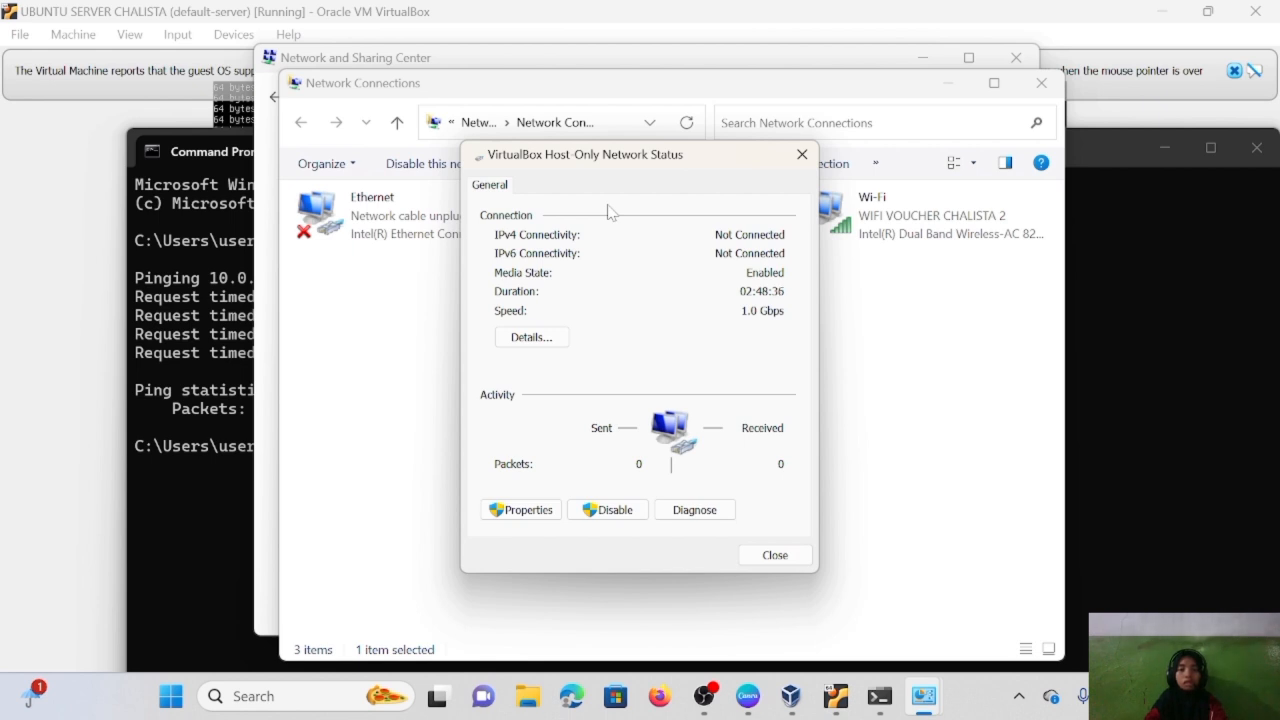
click(531, 337)
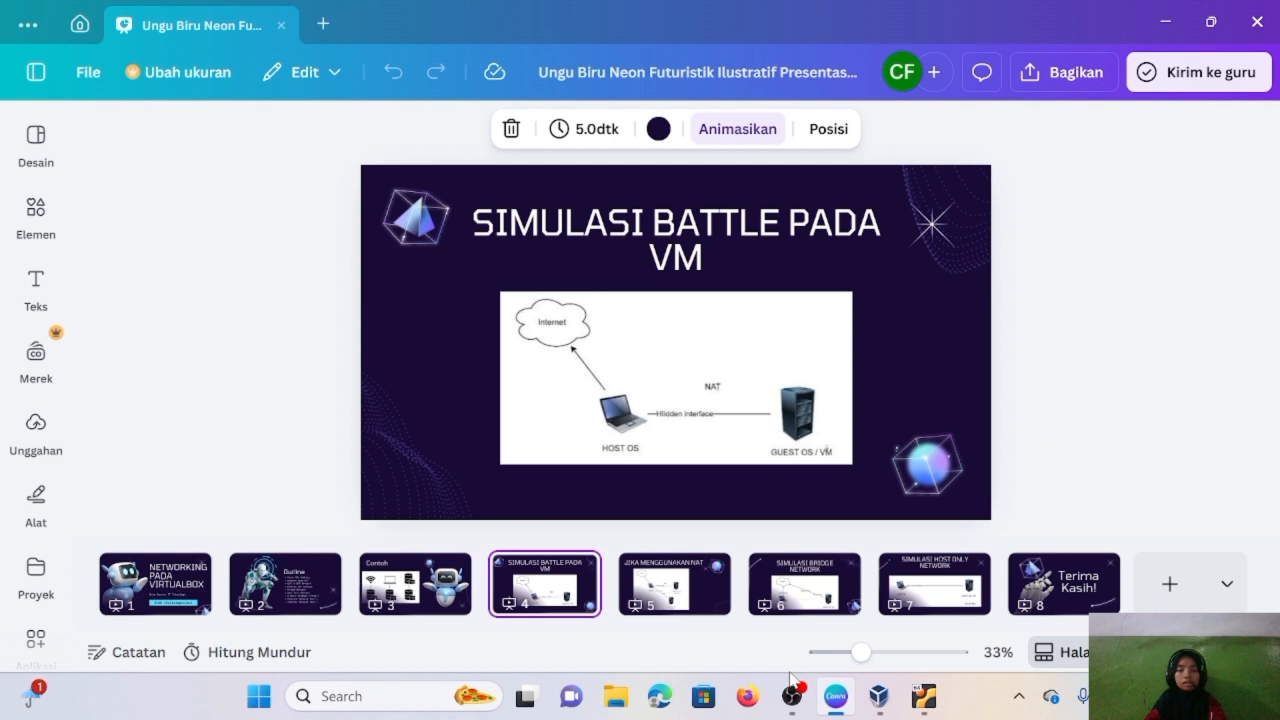
click(307, 598)
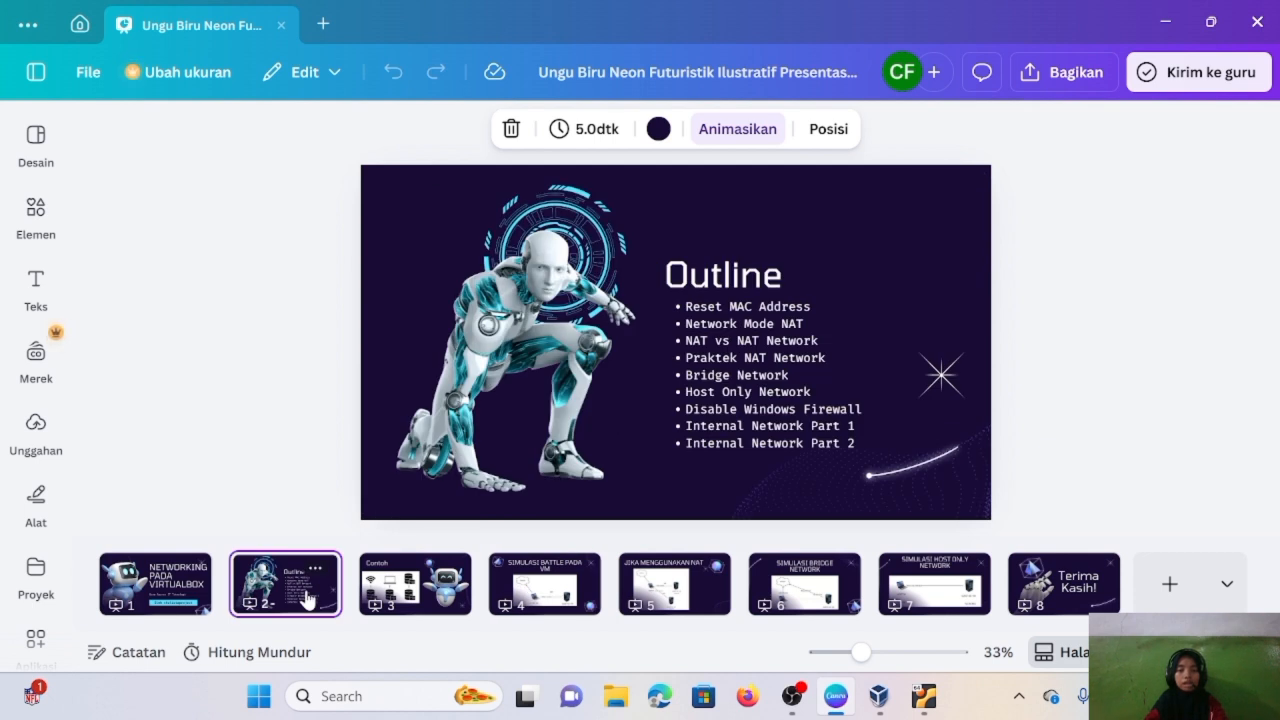
click(698, 577)
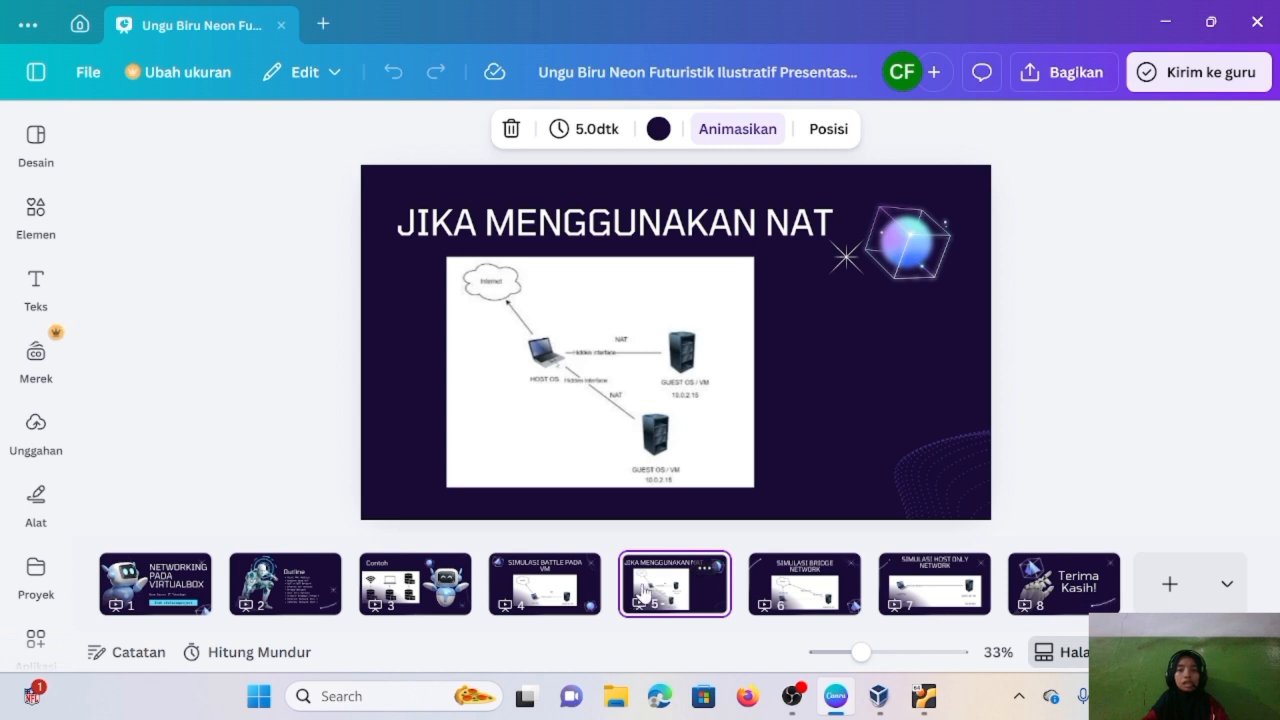
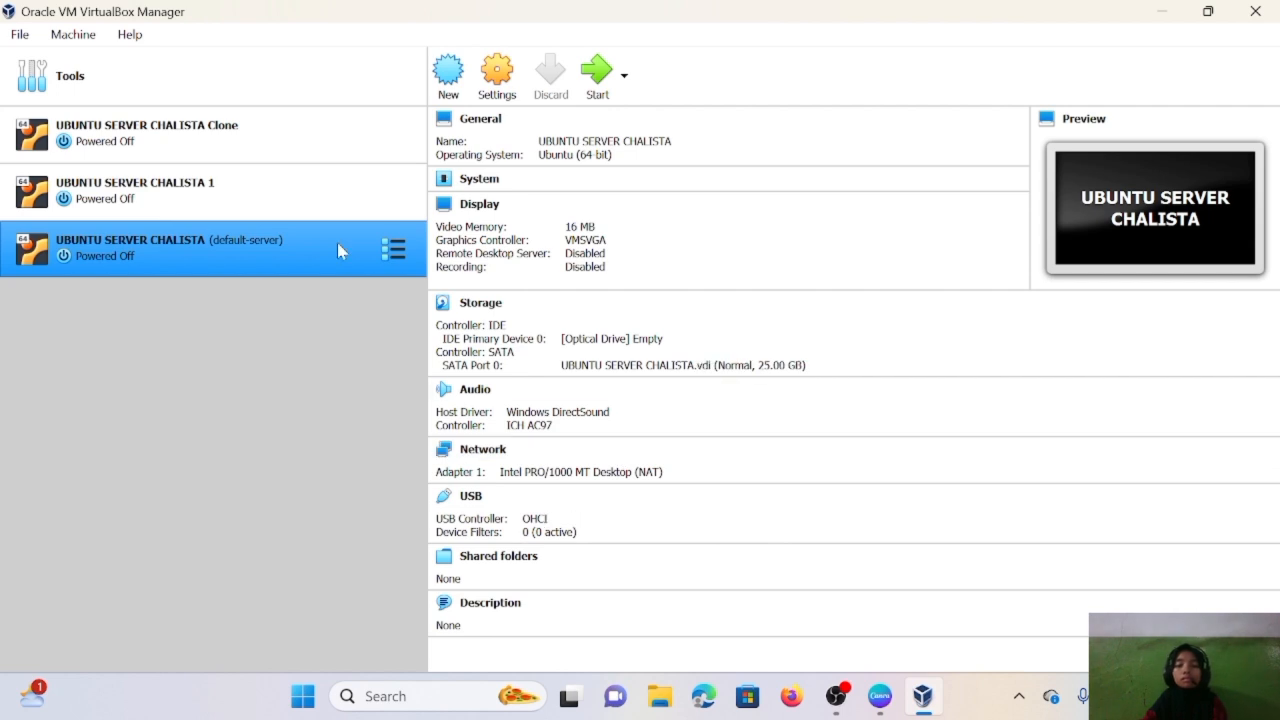
- Boot UBUNTU SERVER CHALISTA, log in, and run ip address to see 10.0.2.15 on enp0s3
click(598, 76)
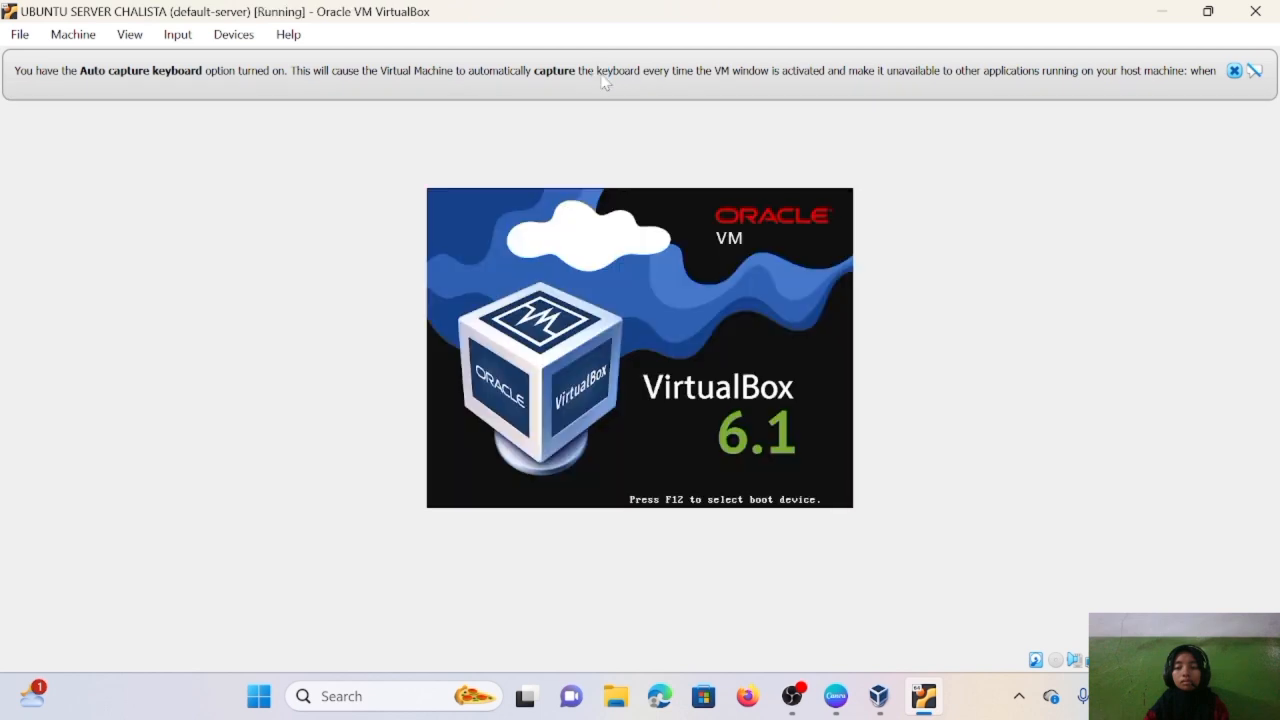
click(1234, 70)
text(chalistaserver login: c)
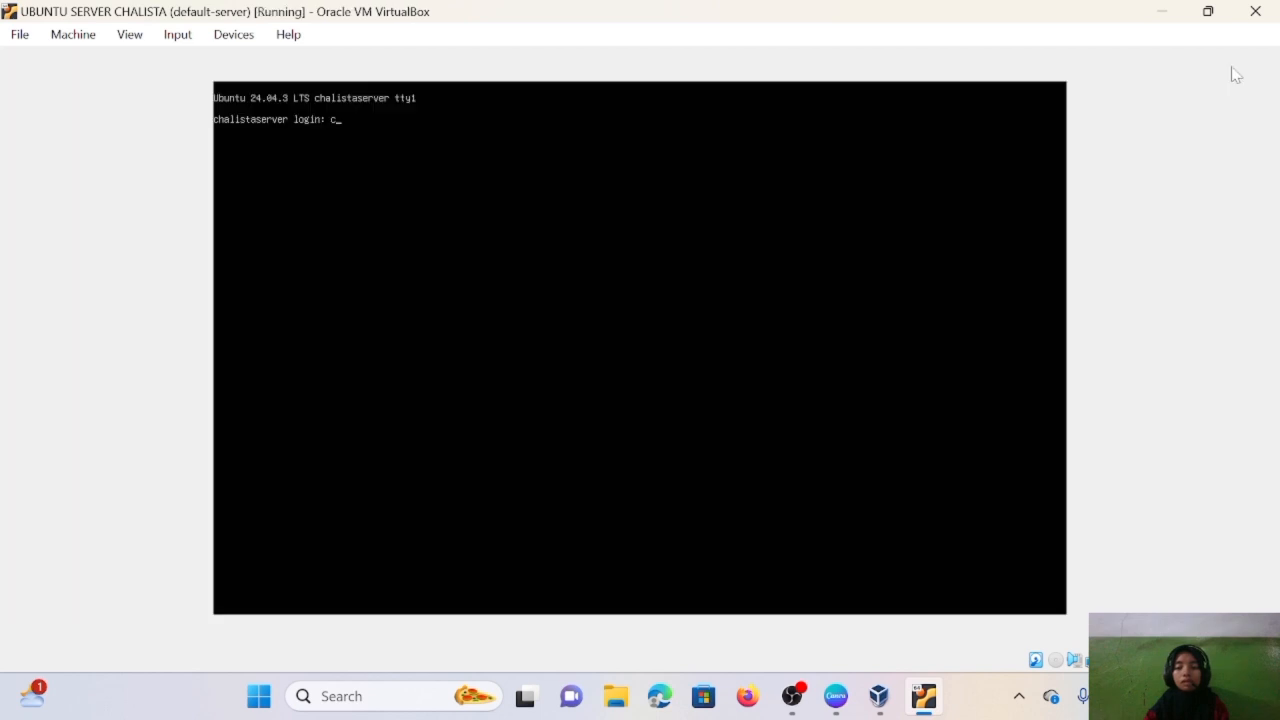
text(halisa)
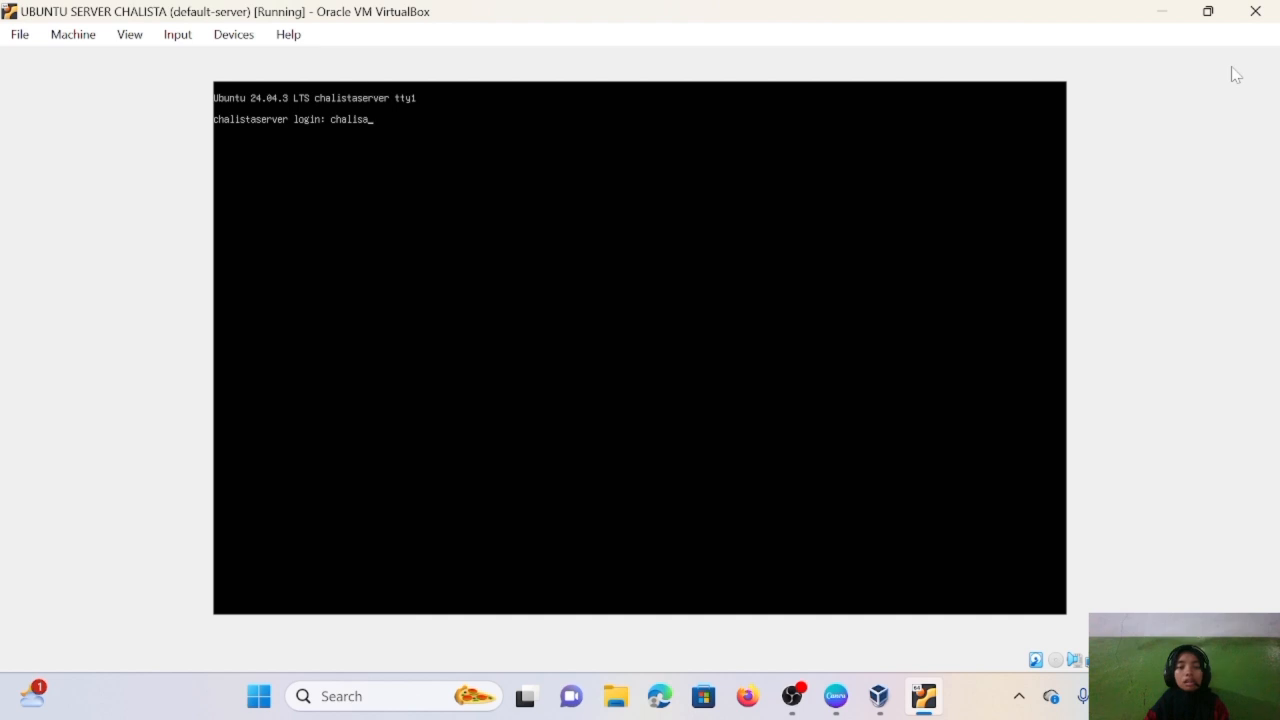
text(tta)
key(Return)
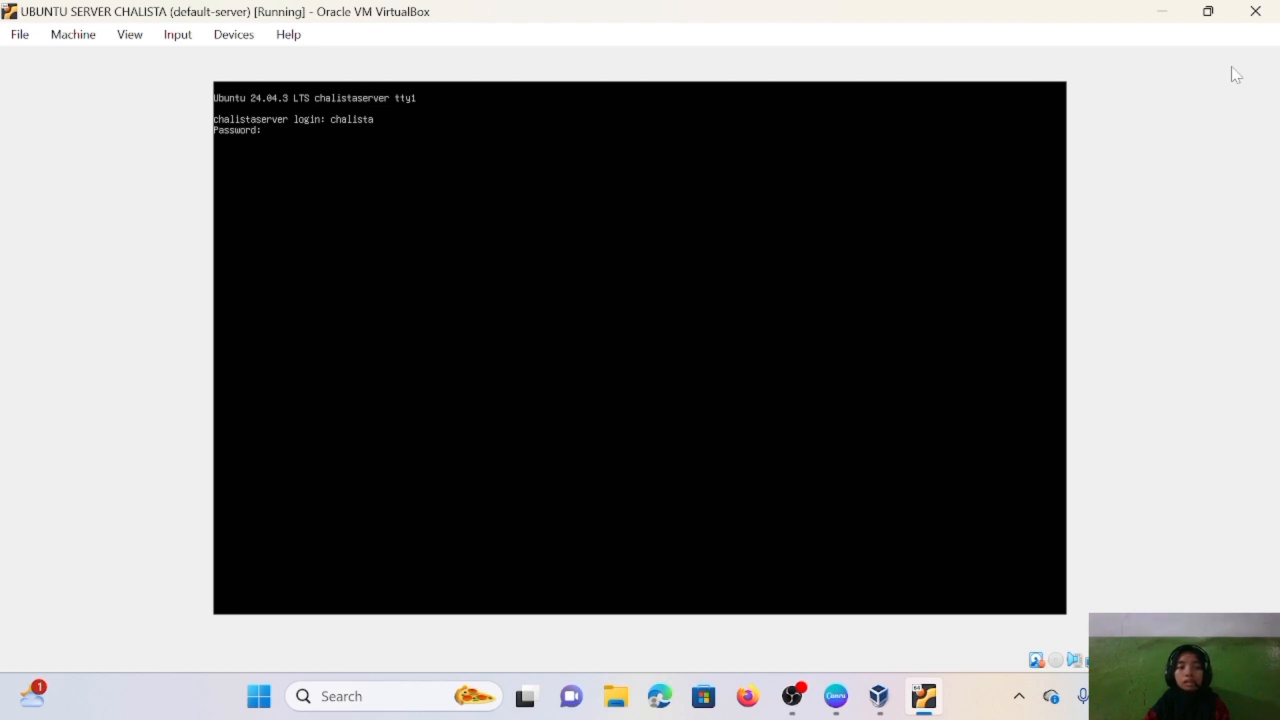
key(Return)
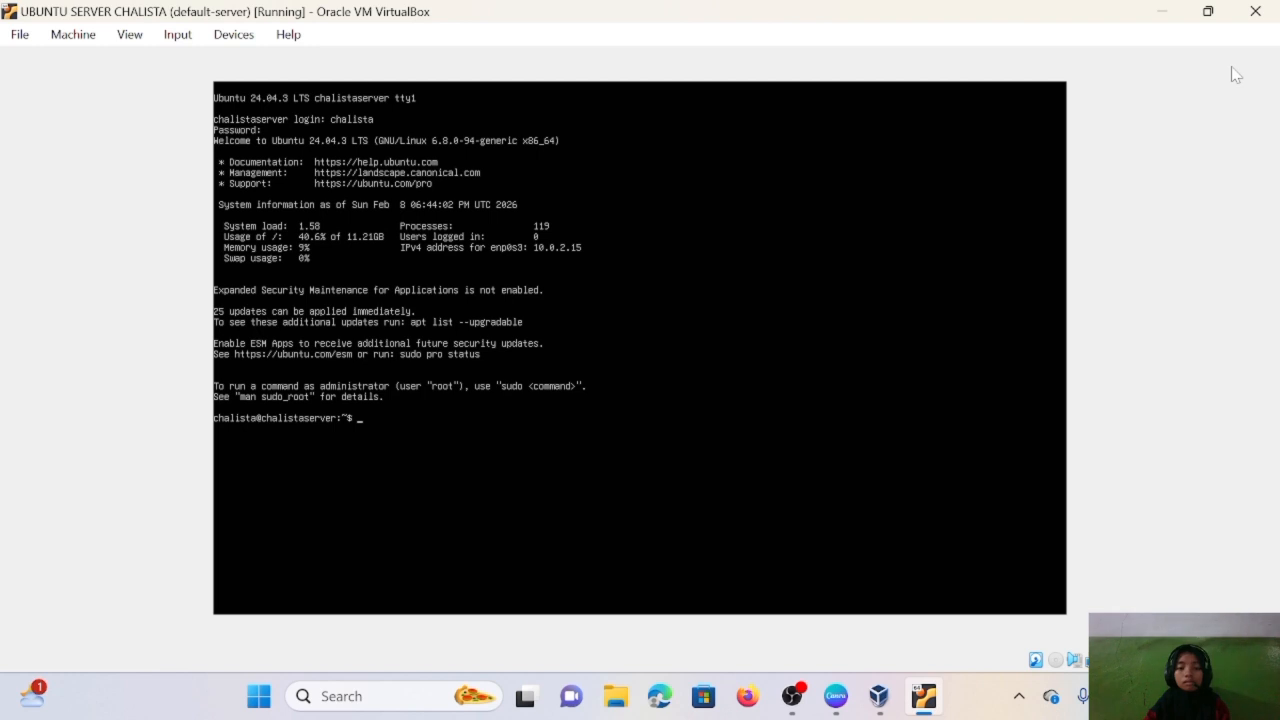
text(ip a)
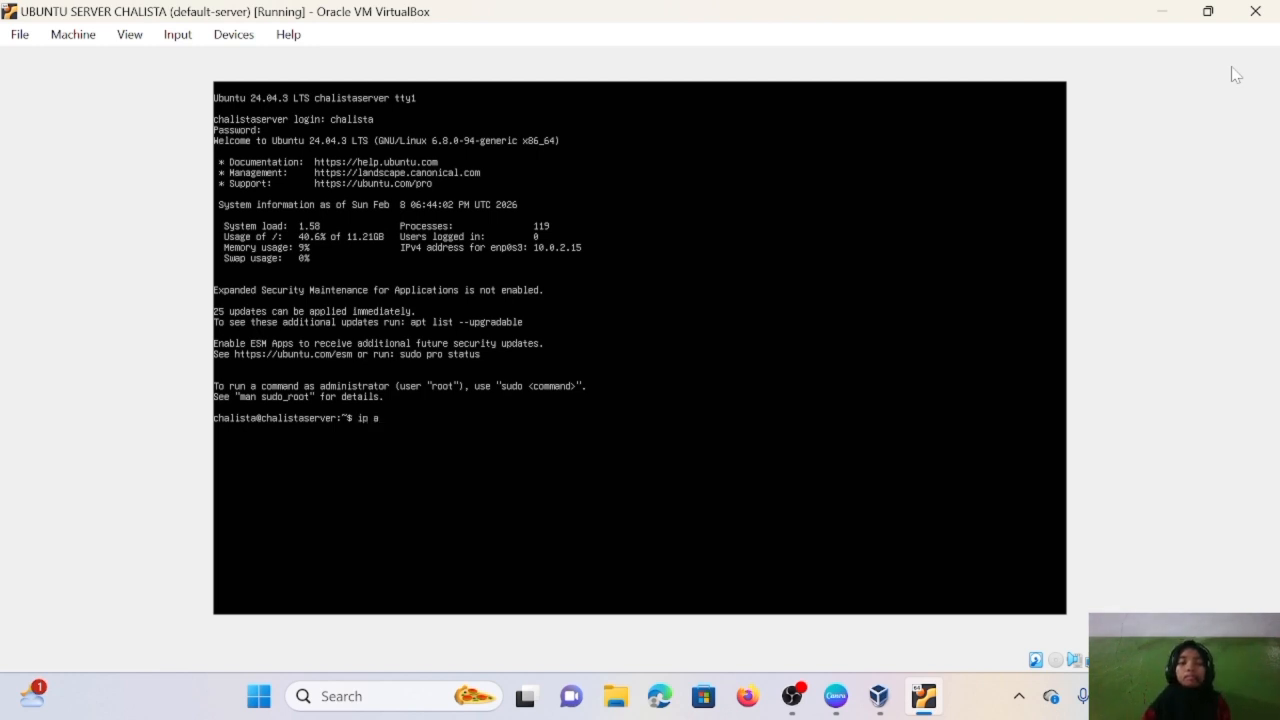
text(ddress)
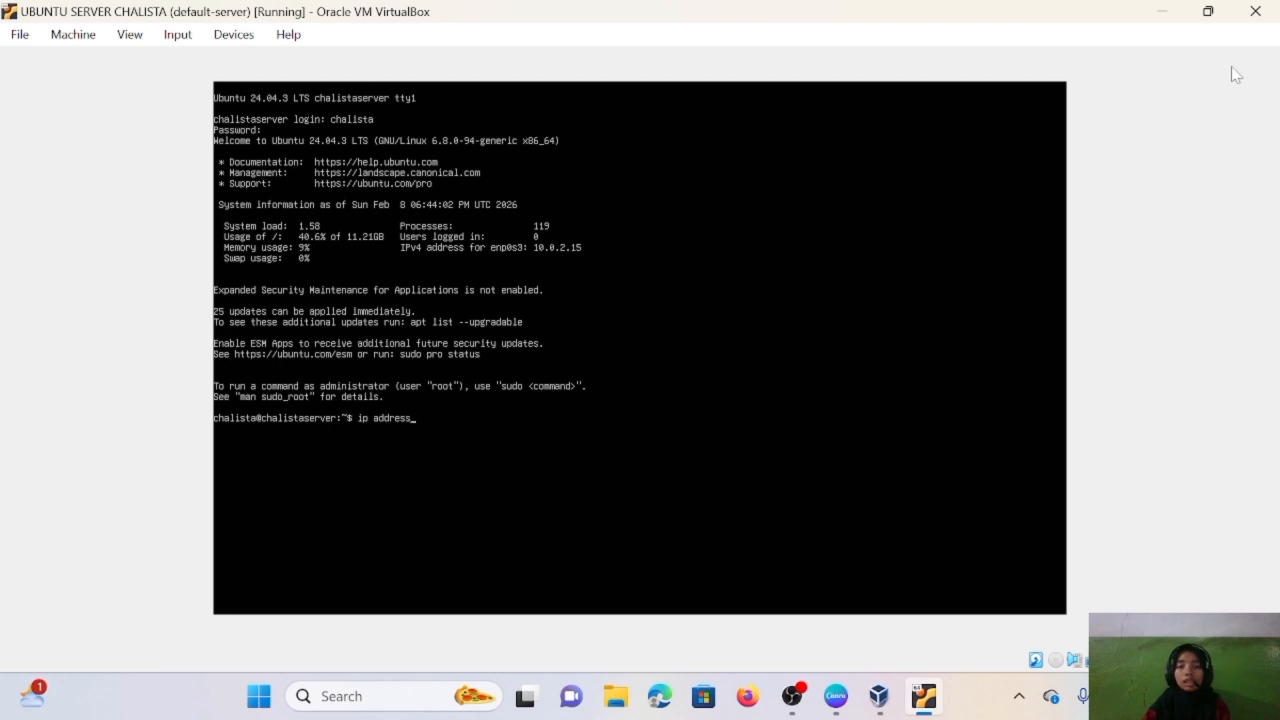
key(Return)
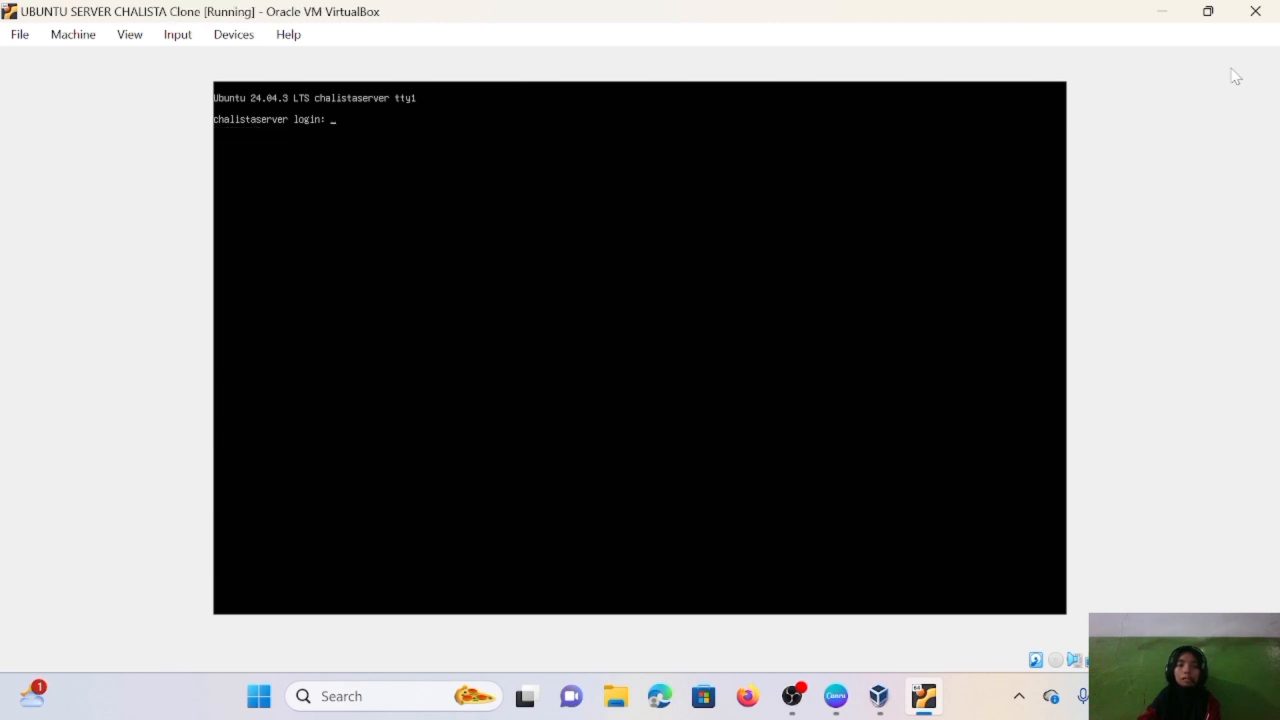
- Log into the Clone server console and run ip address, which also shows 10.0.2.15
text(chalista)
key(Return)
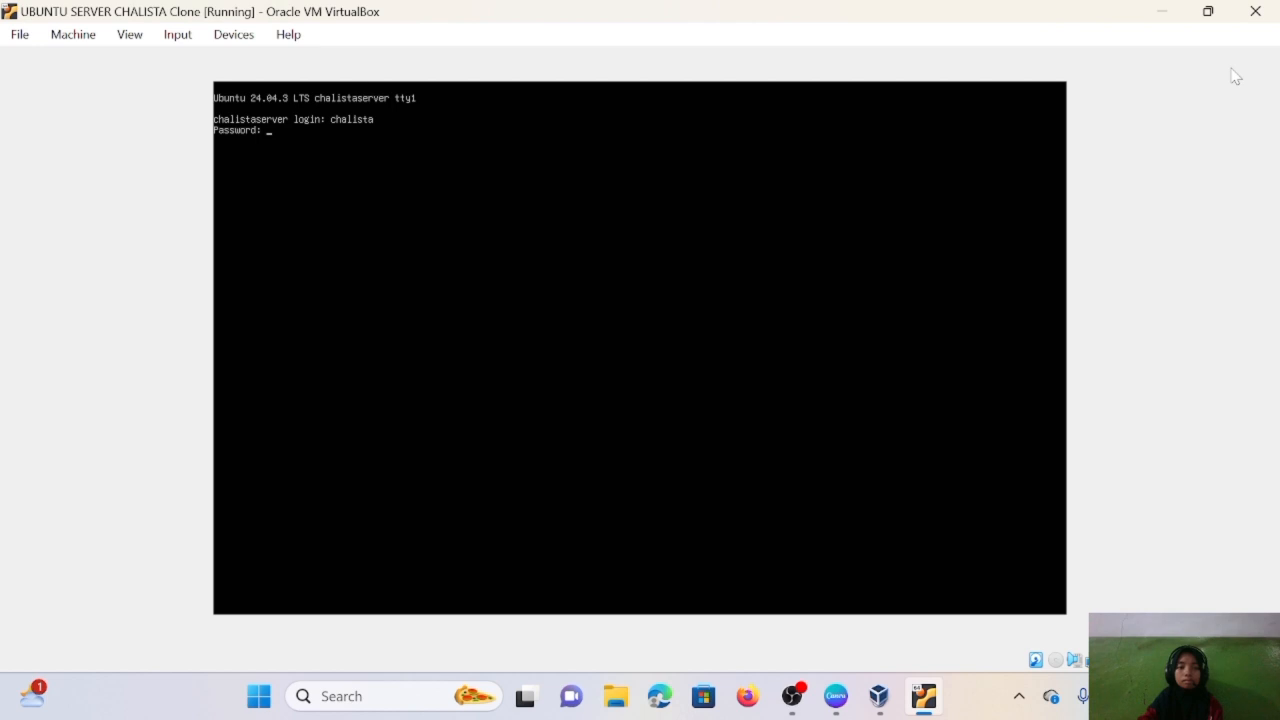
key(Return)
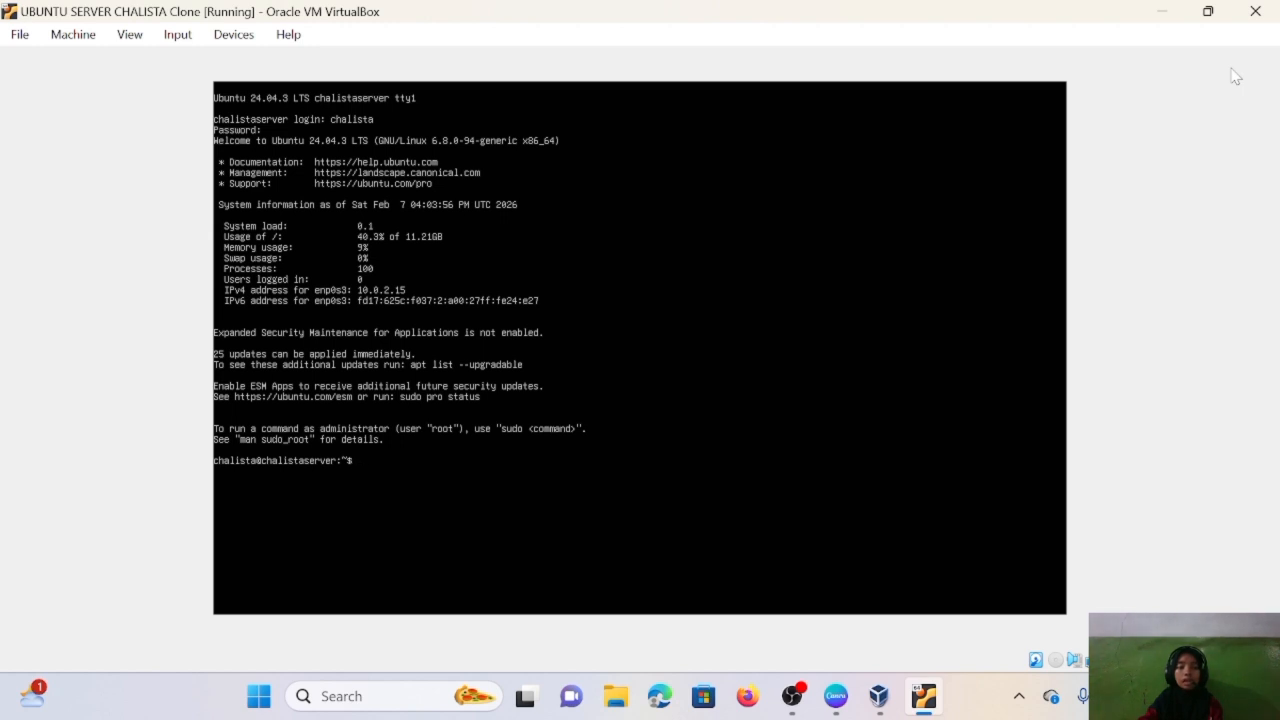
text(ip add)
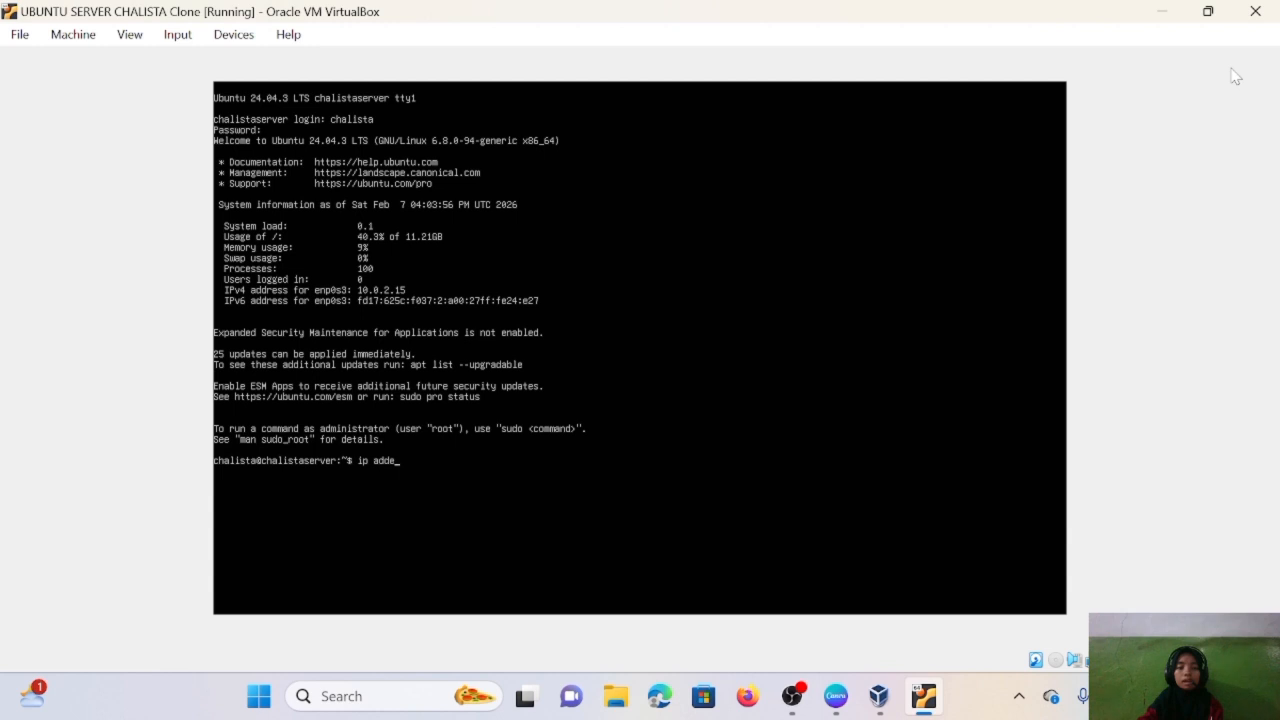
text(ress)
key(Return)
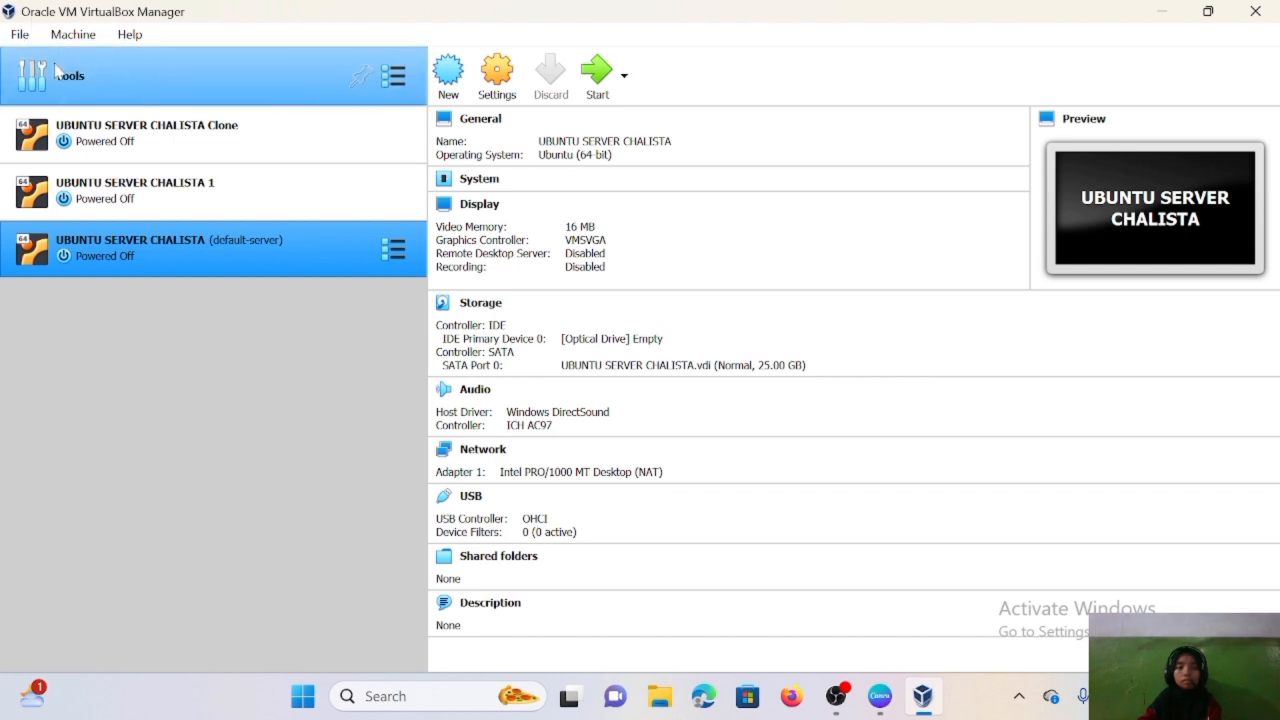
click(24, 38)
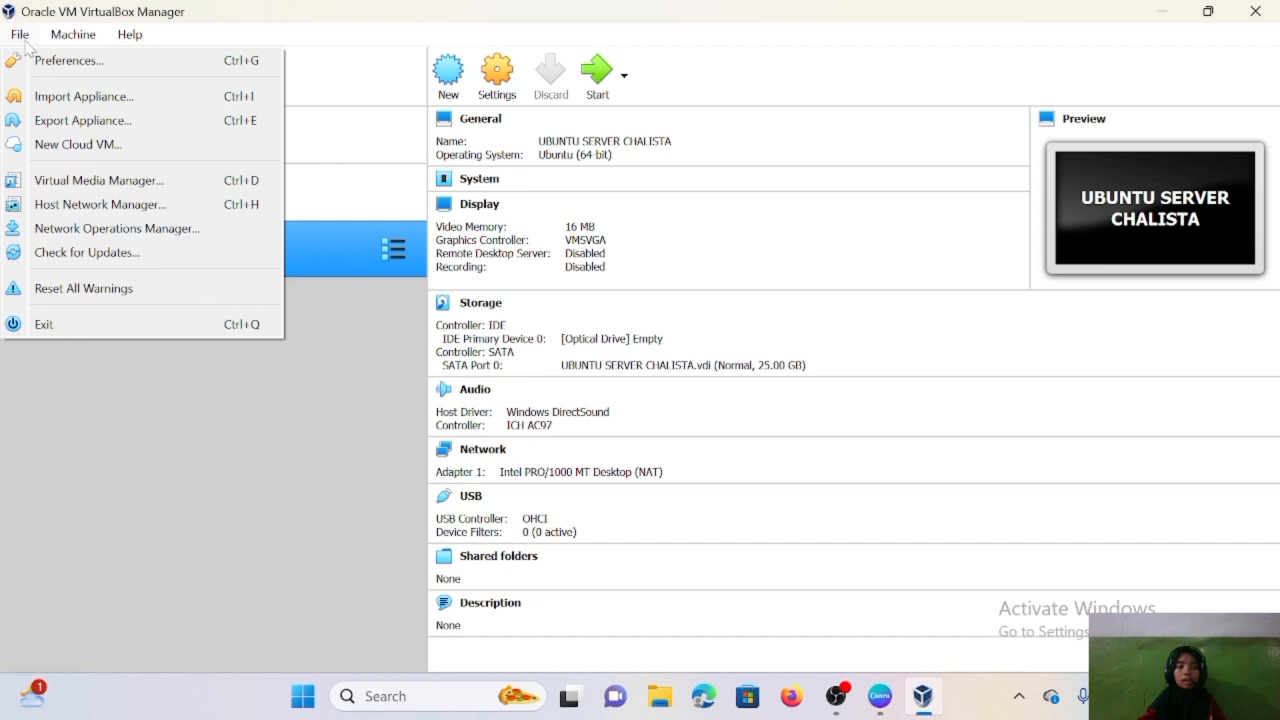
click(90, 60)
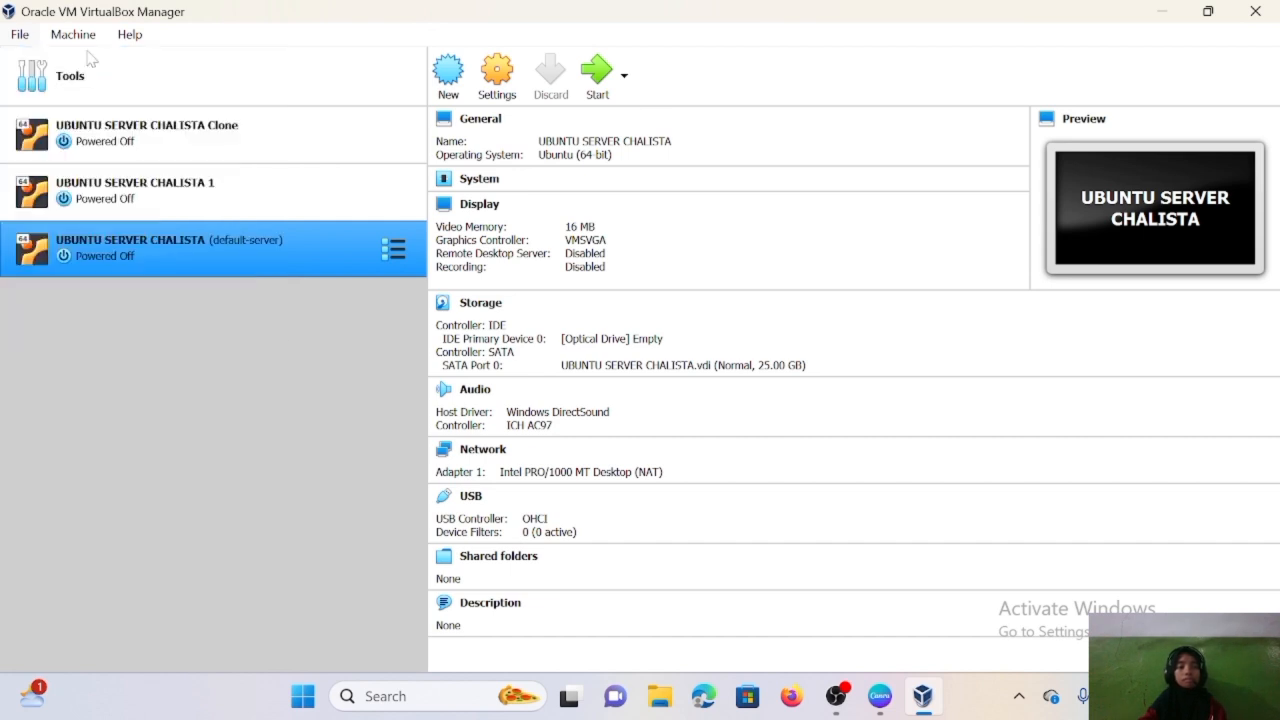
click(207, 172)
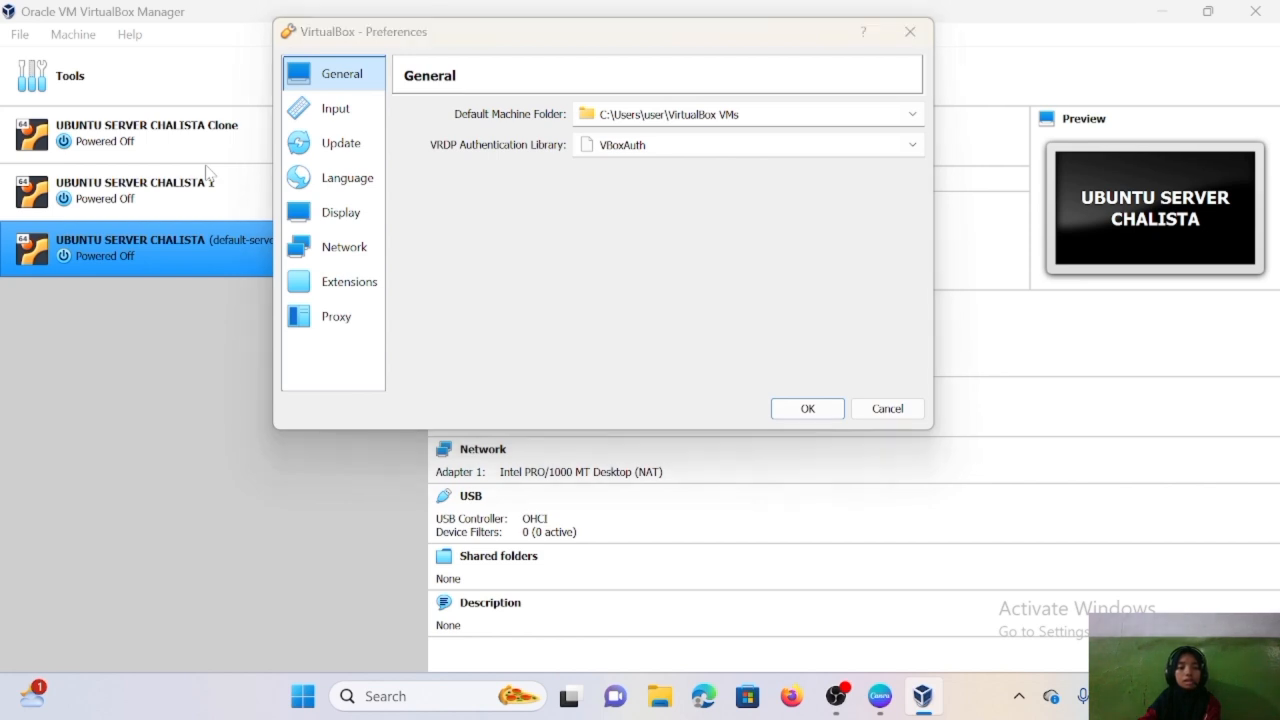
click(330, 220)
click(330, 240)
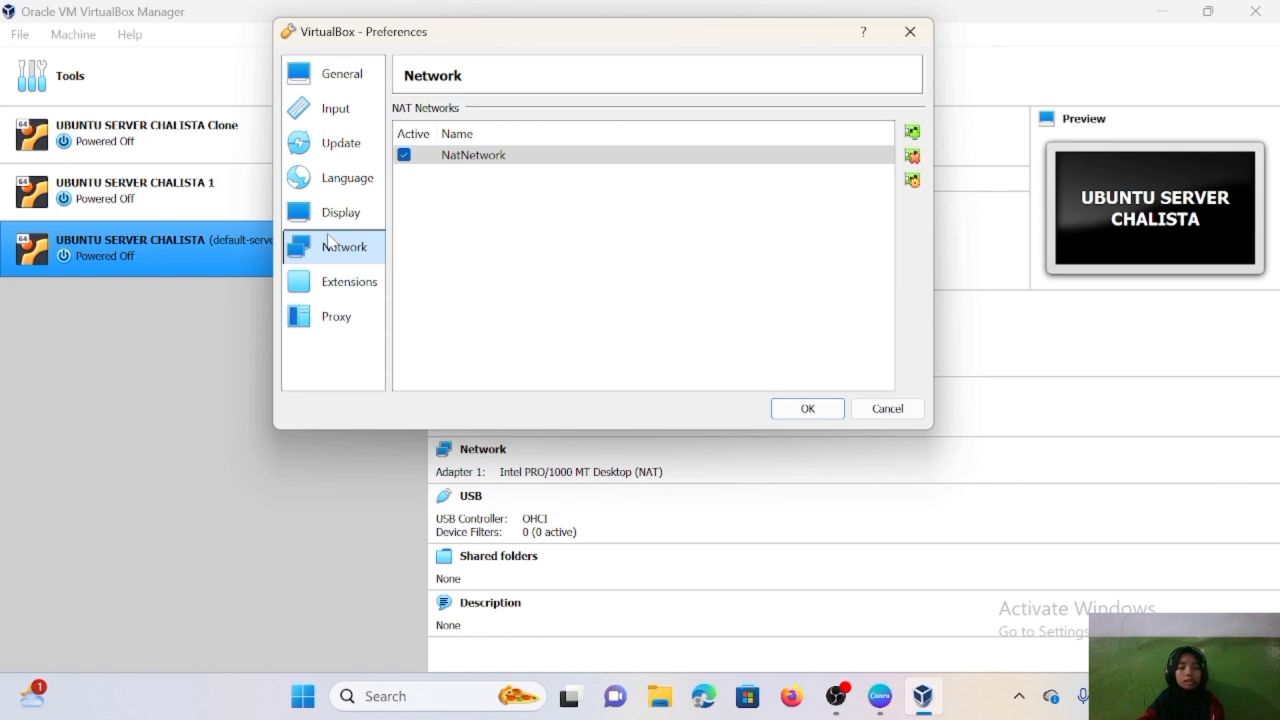
click(912, 132)
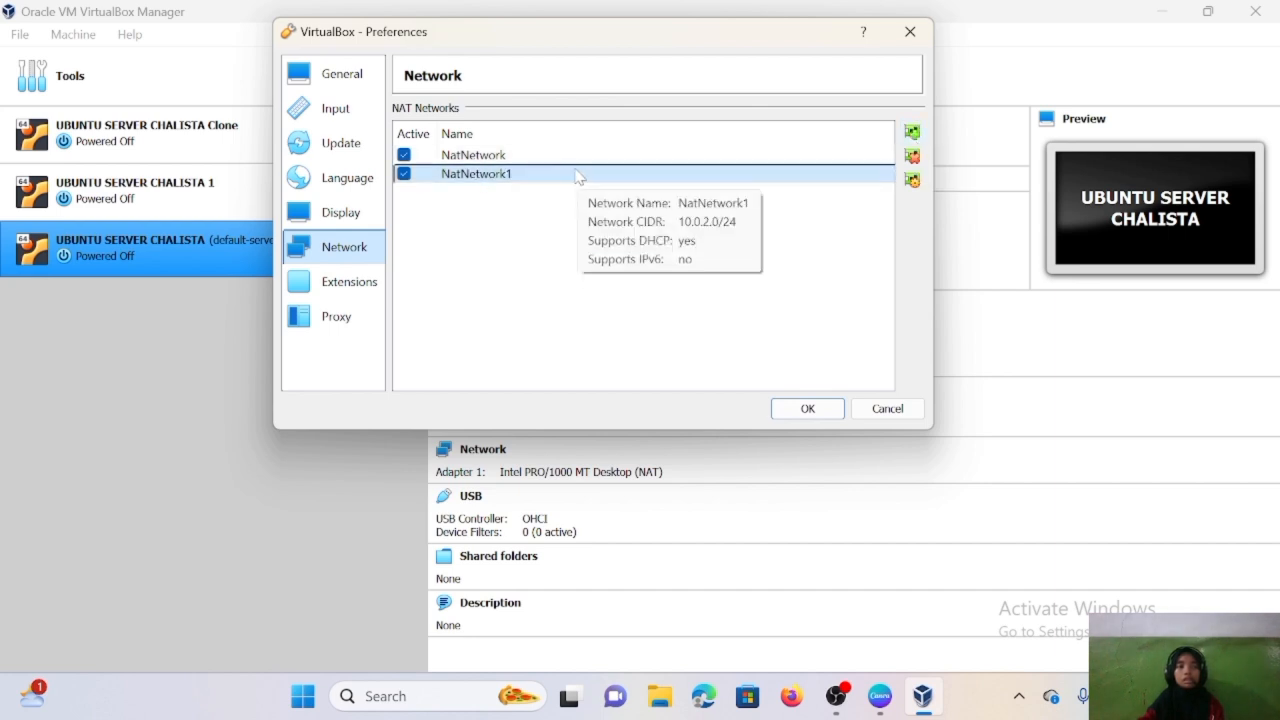
right_click(580, 175)
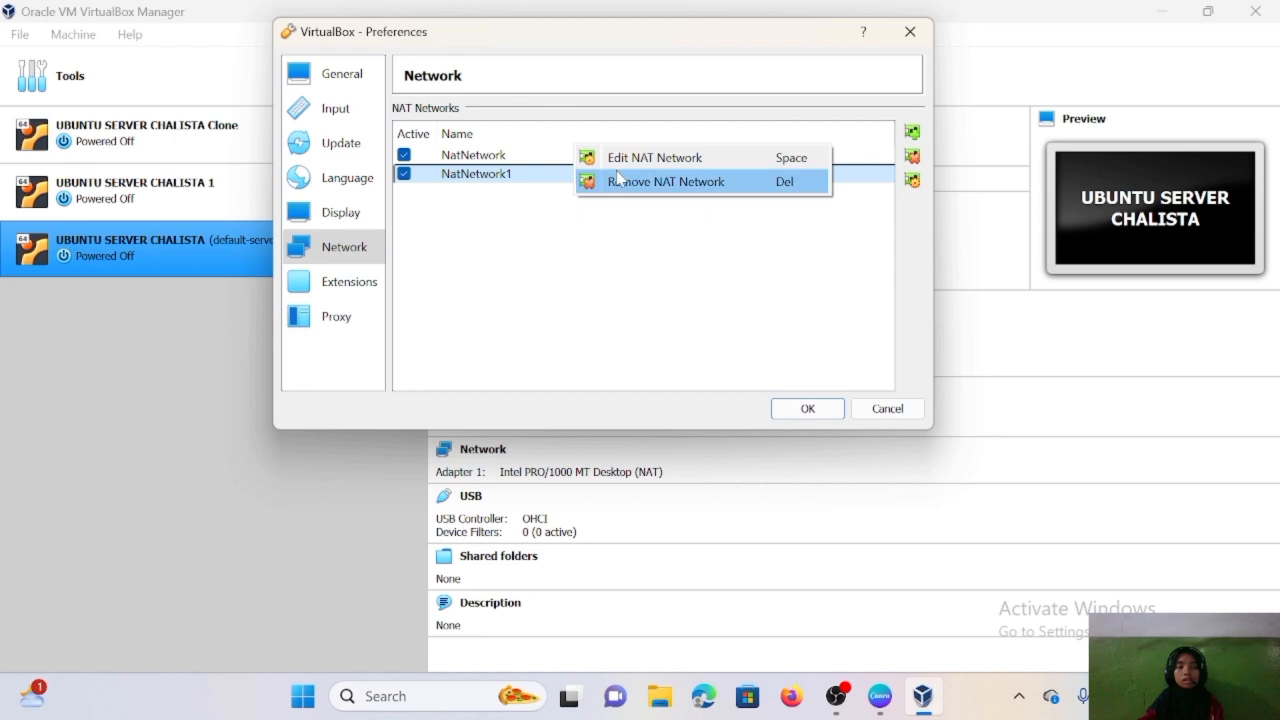
click(685, 189)
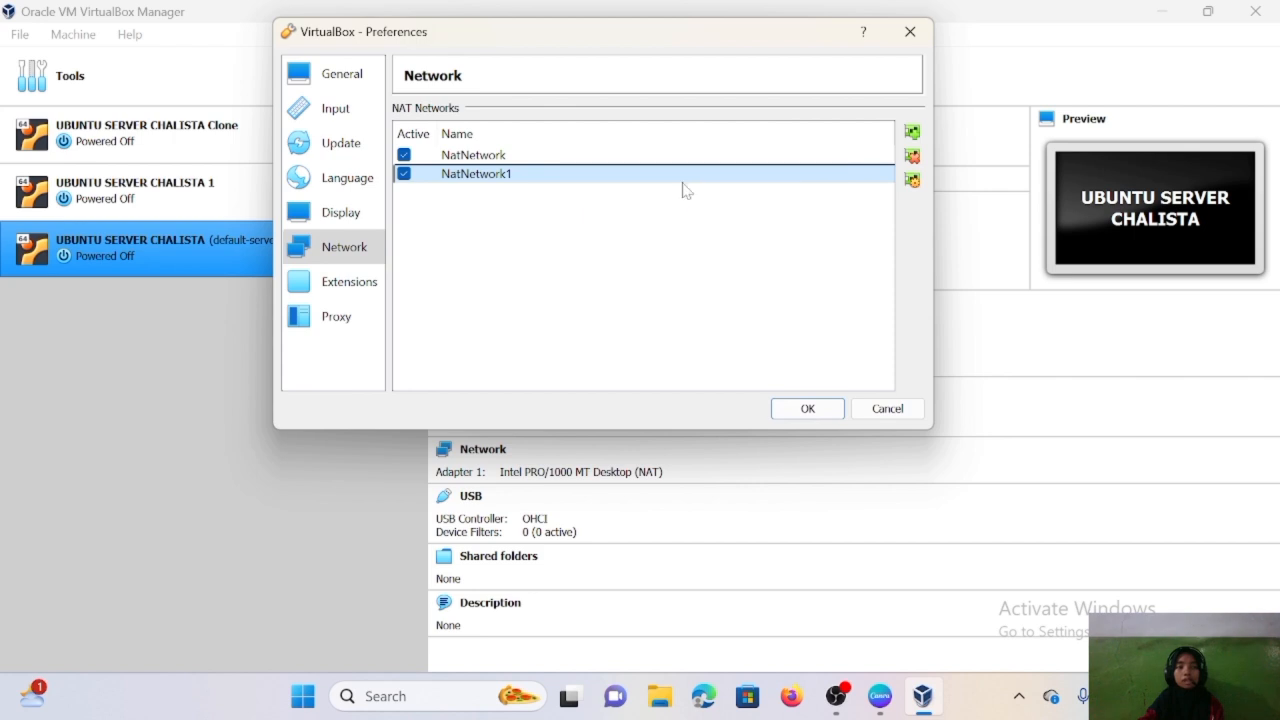
click(563, 306)
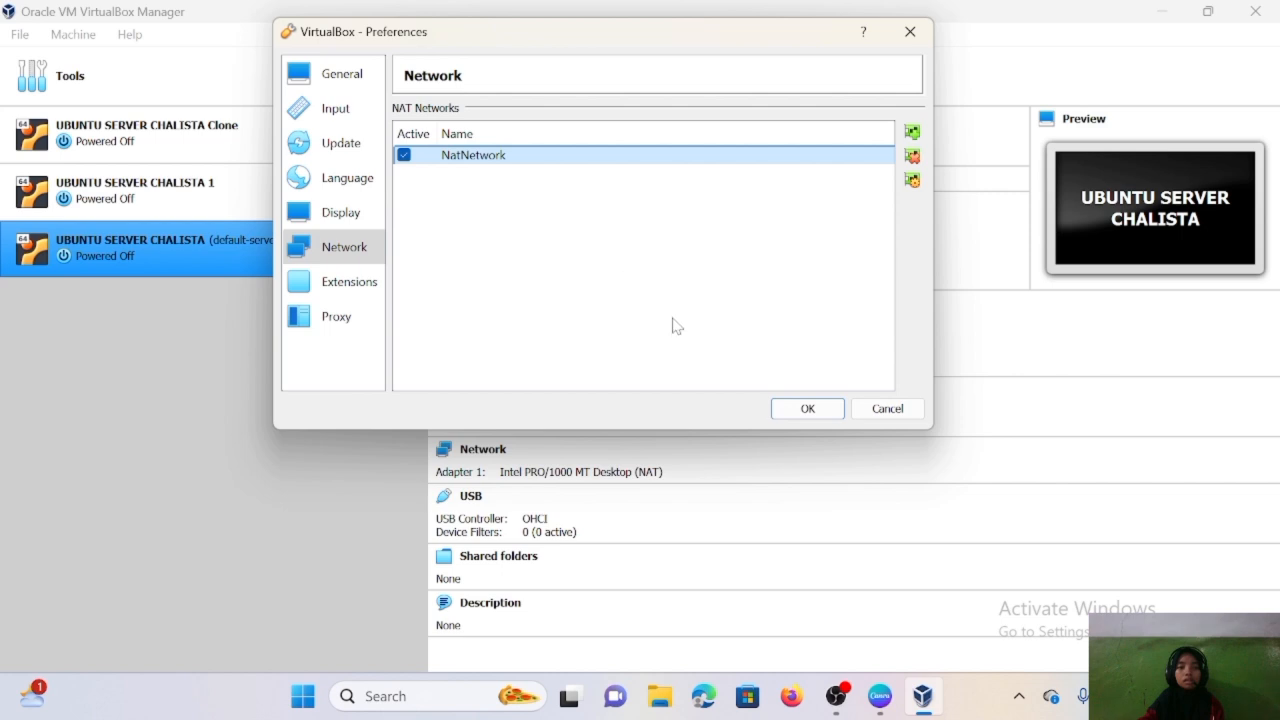
click(780, 412)
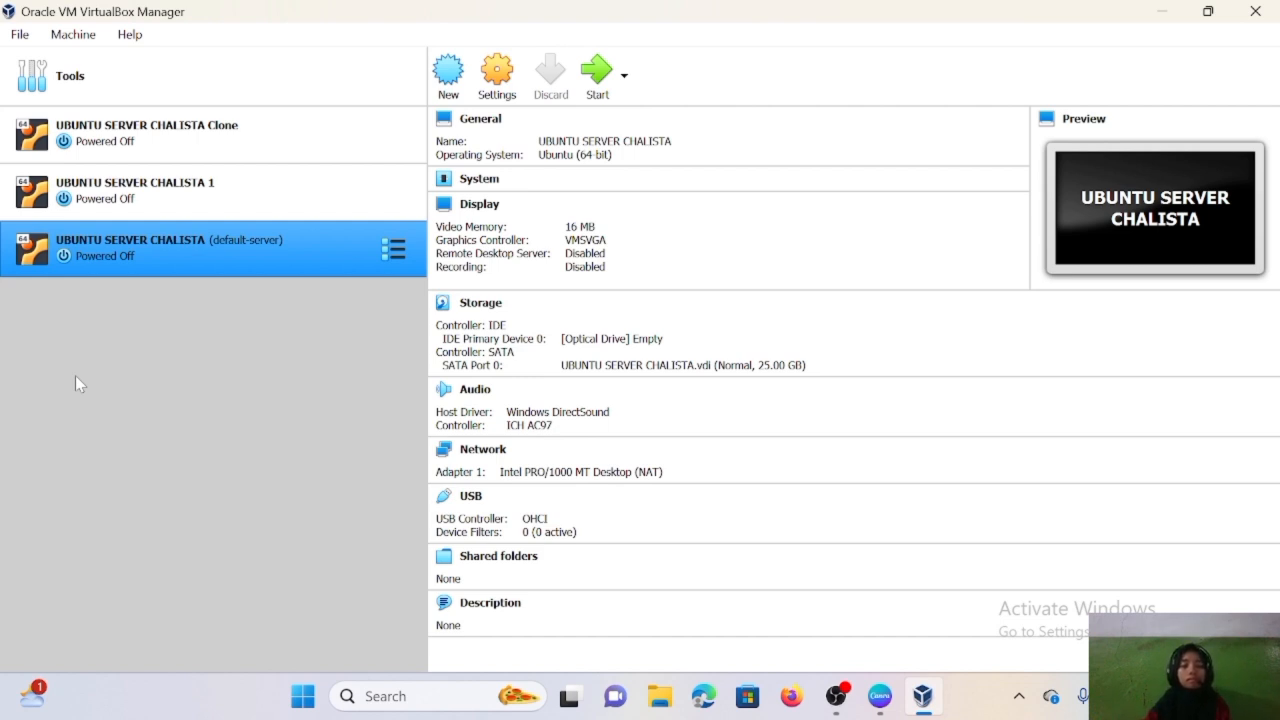
- Attach UBUNTU SERVER CHALISTA's adapter to NAT Network 'NatNetwork', save, and boot the VM
click(520, 78)
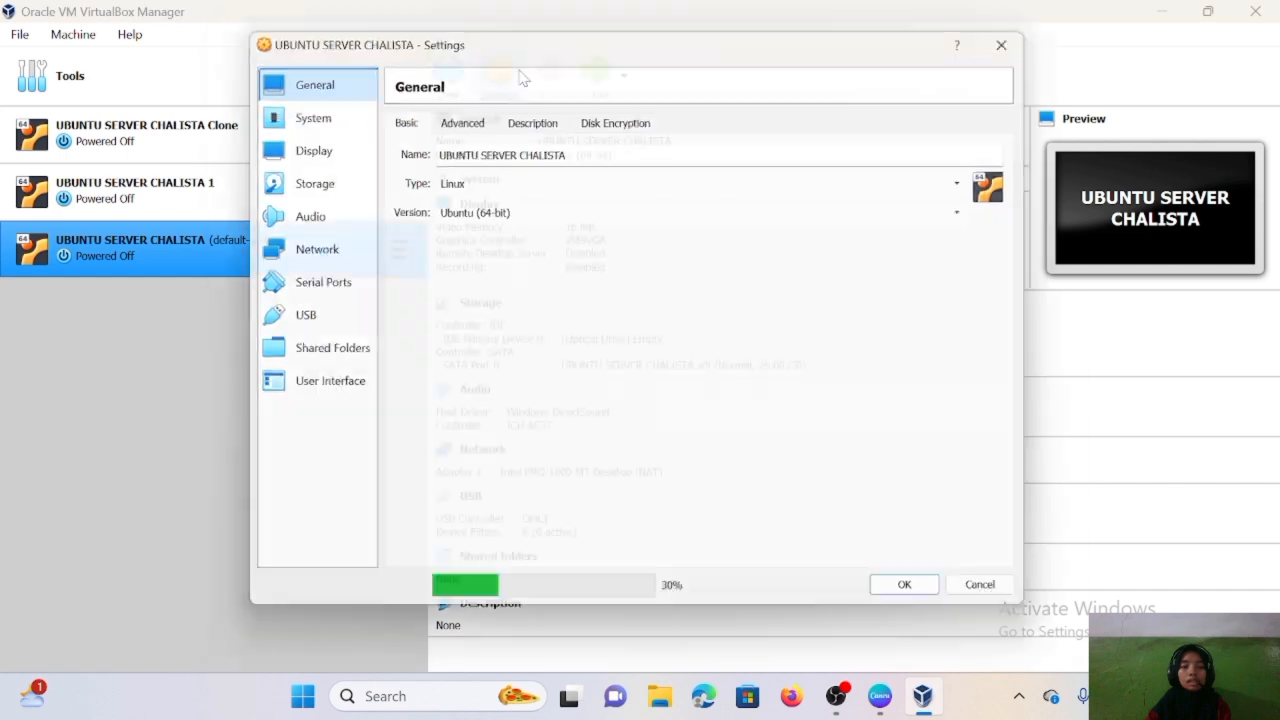
click(323, 256)
click(615, 177)
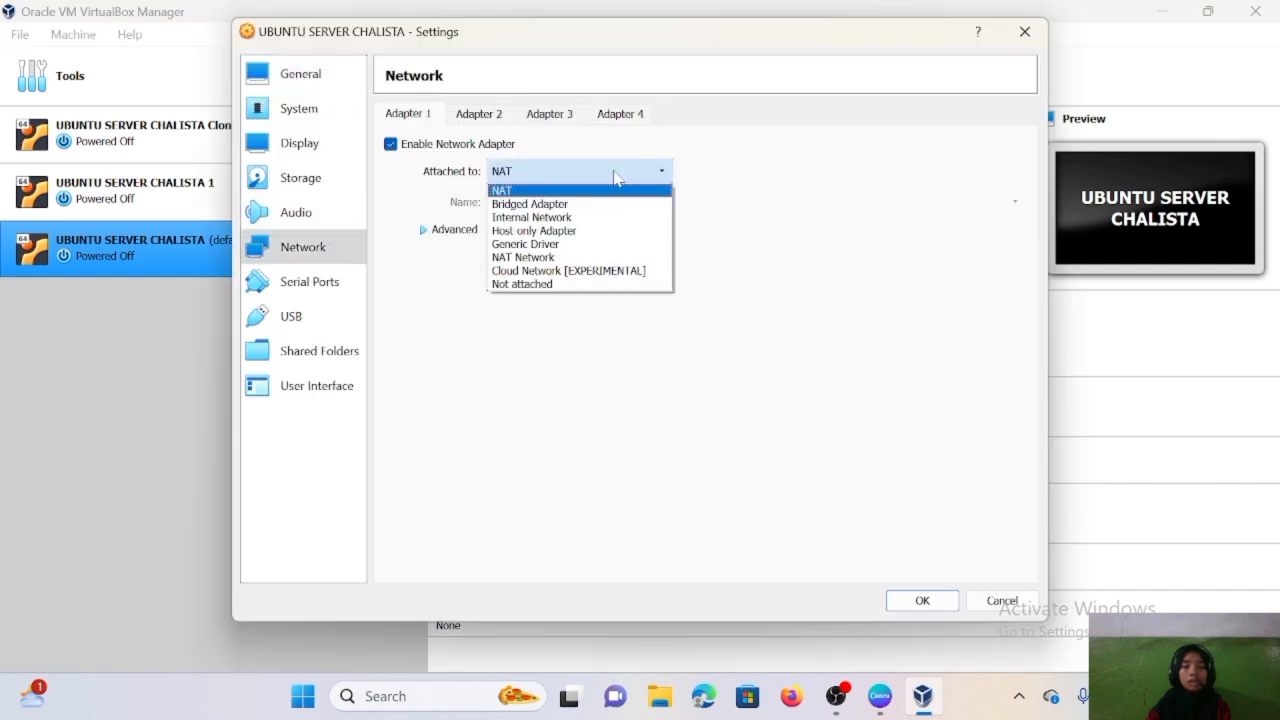
click(561, 262)
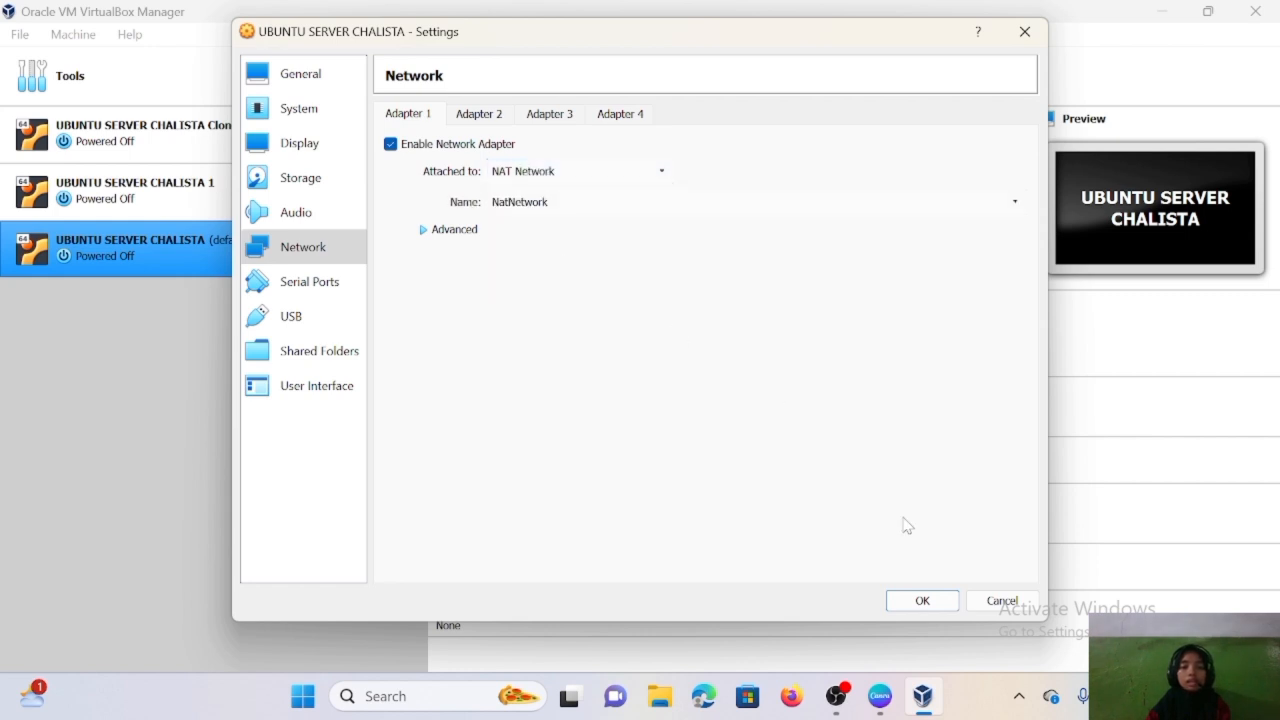
click(922, 601)
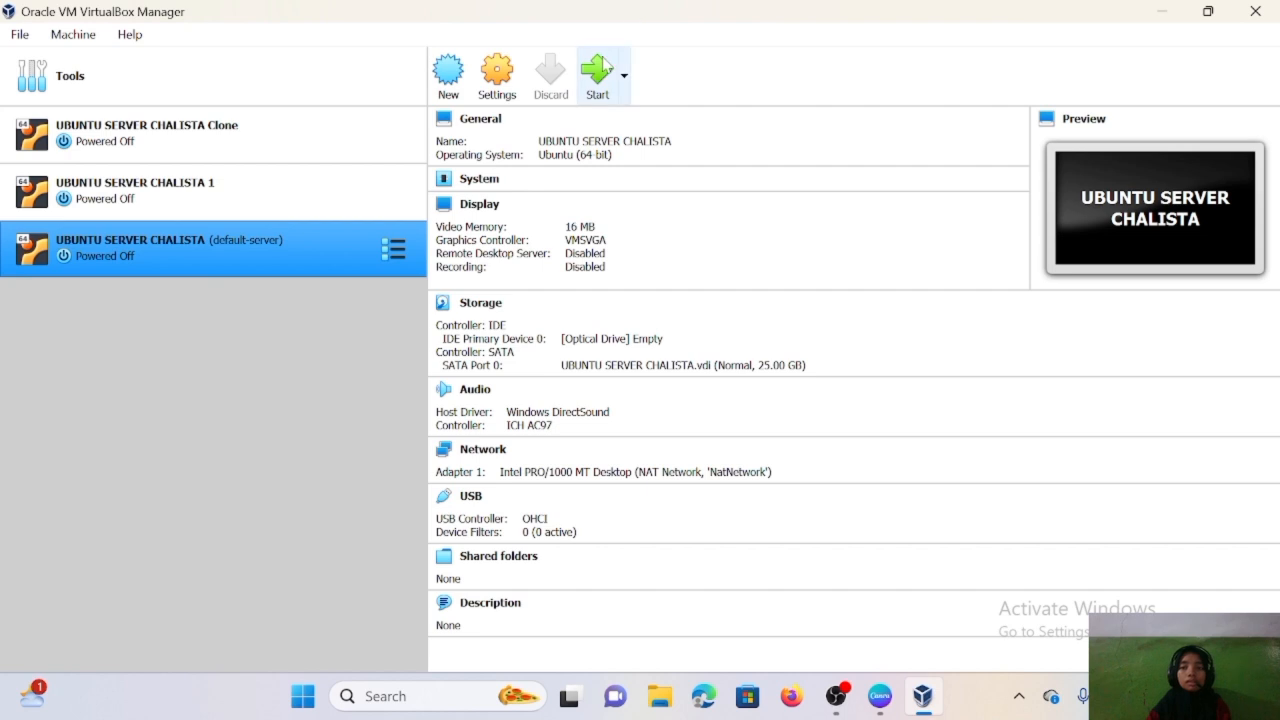
click(597, 100)
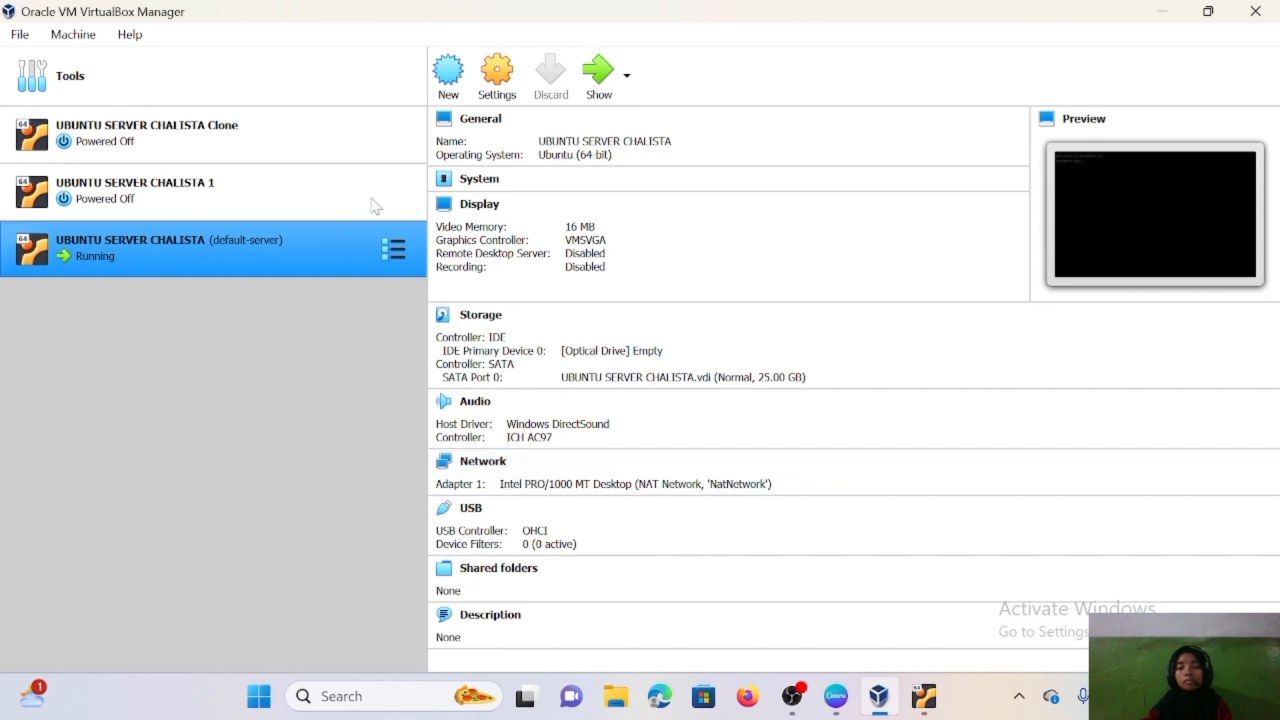
- Boot the Clone VM, release enp0s3's lease with sudo dhclient -r enp0s3, and check addresses
click(322, 130)
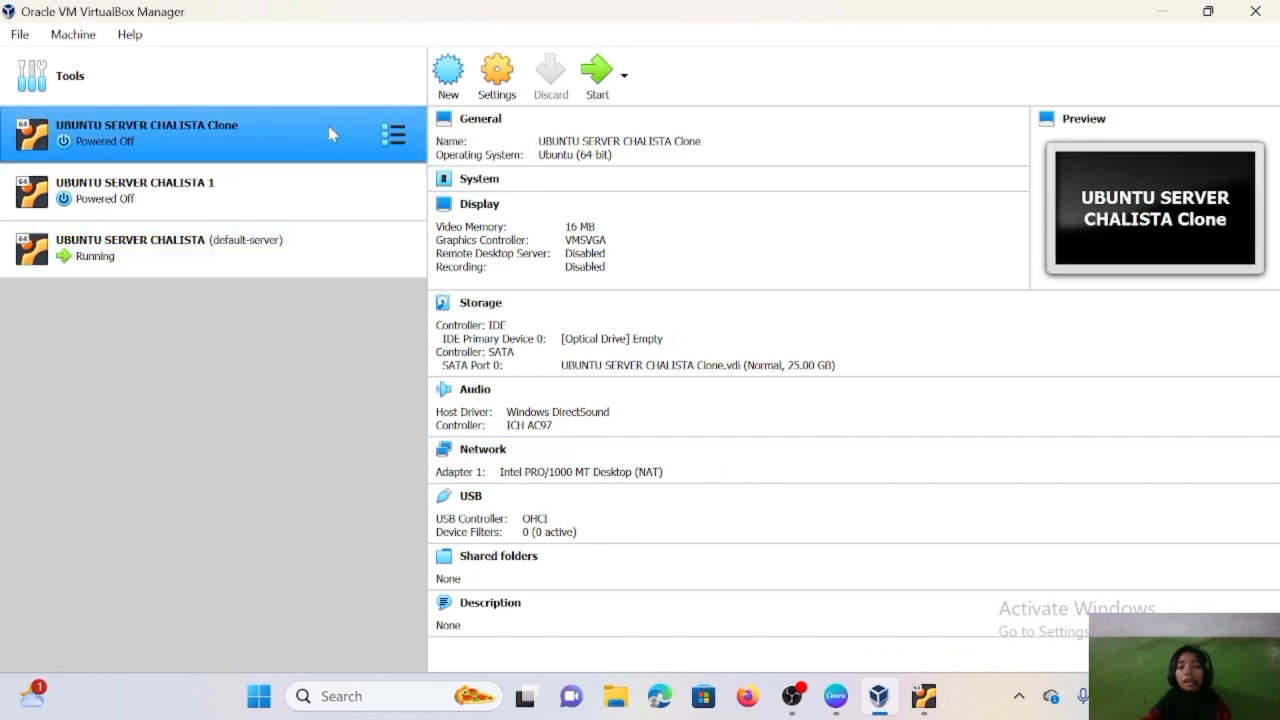
click(598, 85)
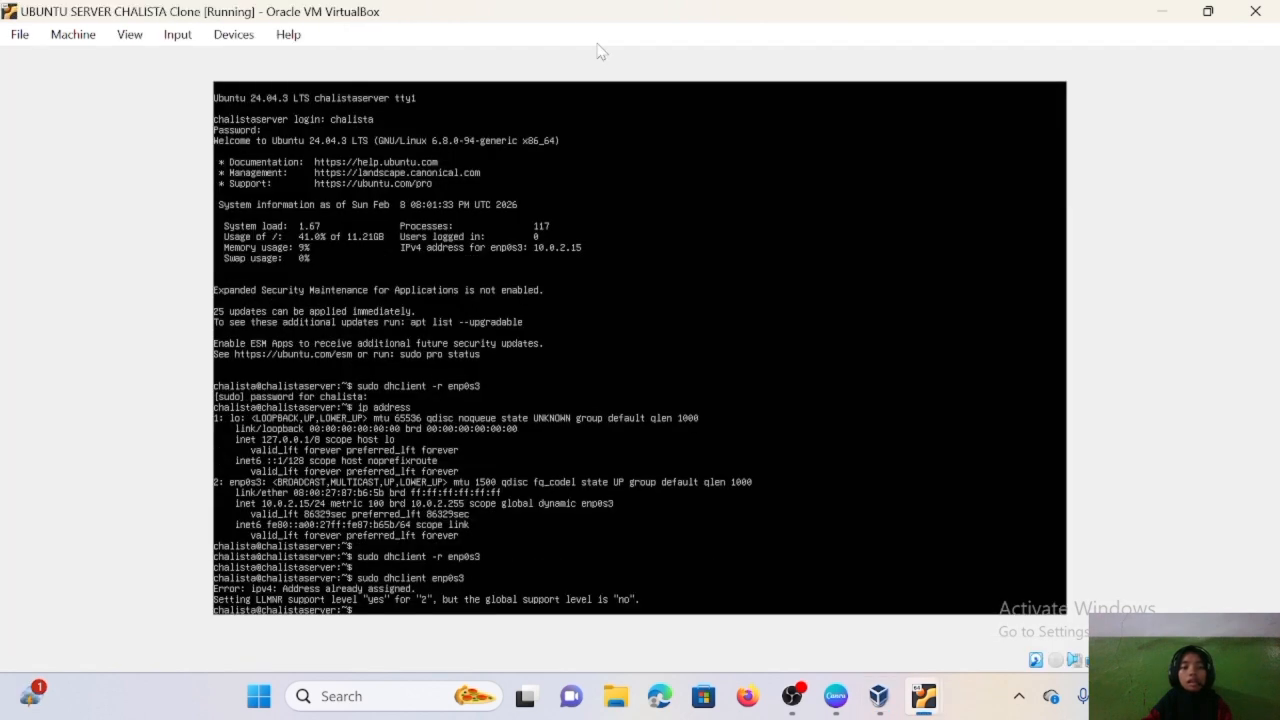
text(sudo dhc)
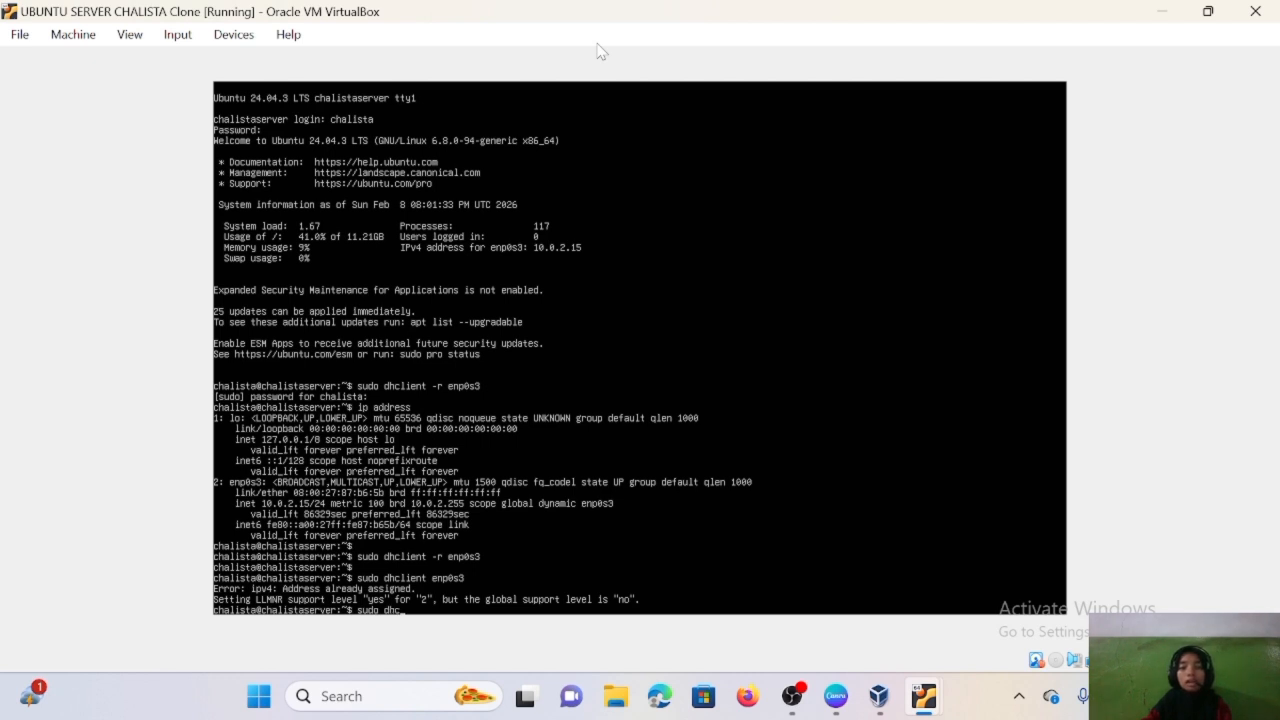
text(lient)
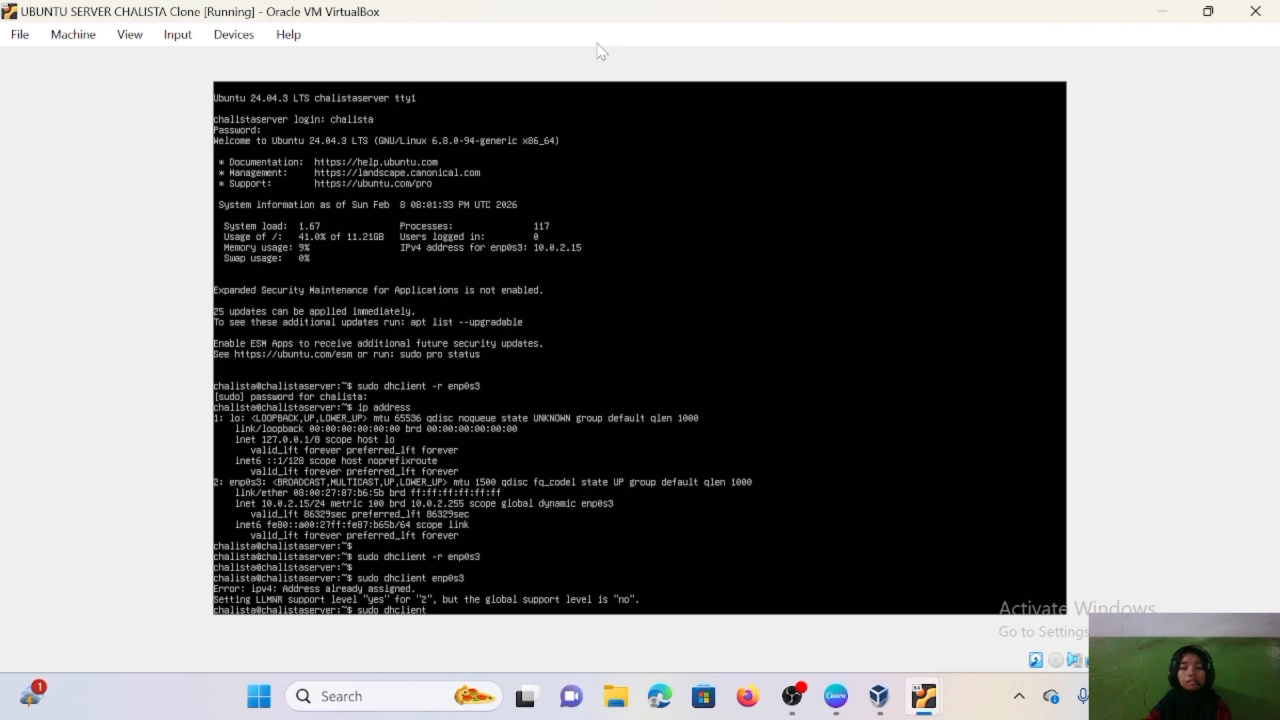
text( -r enp0s3)
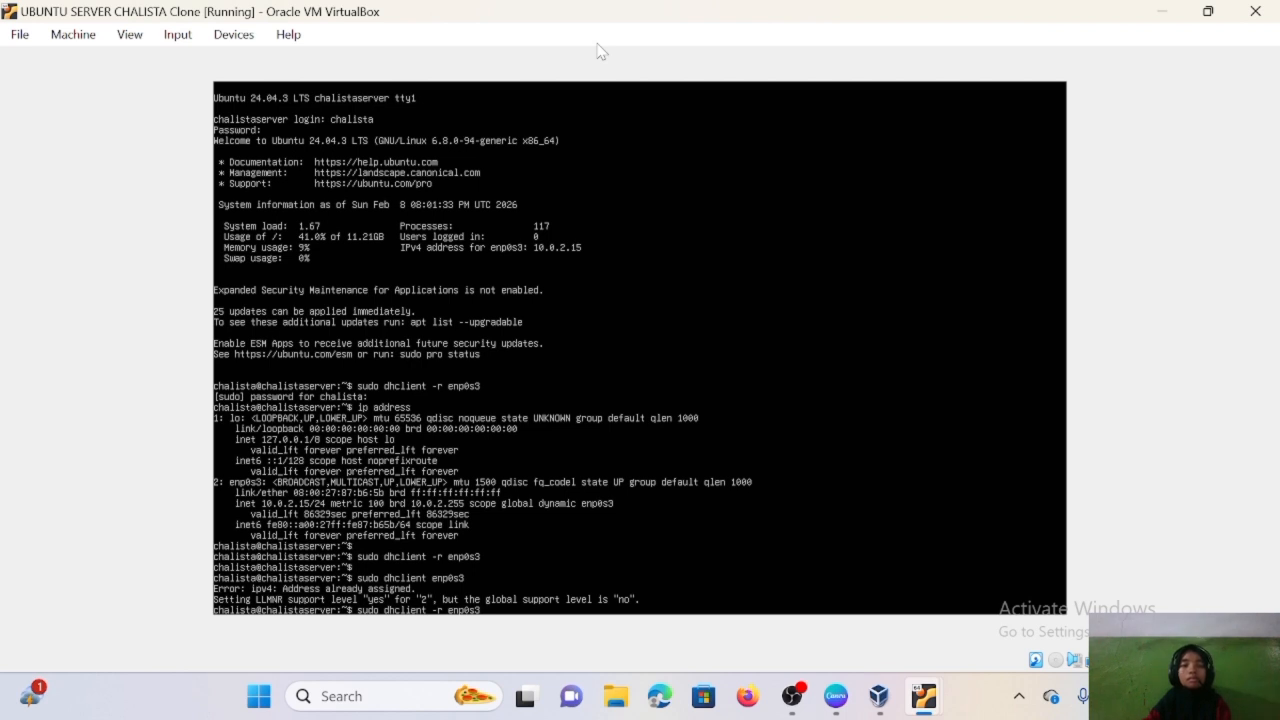
key(Return)
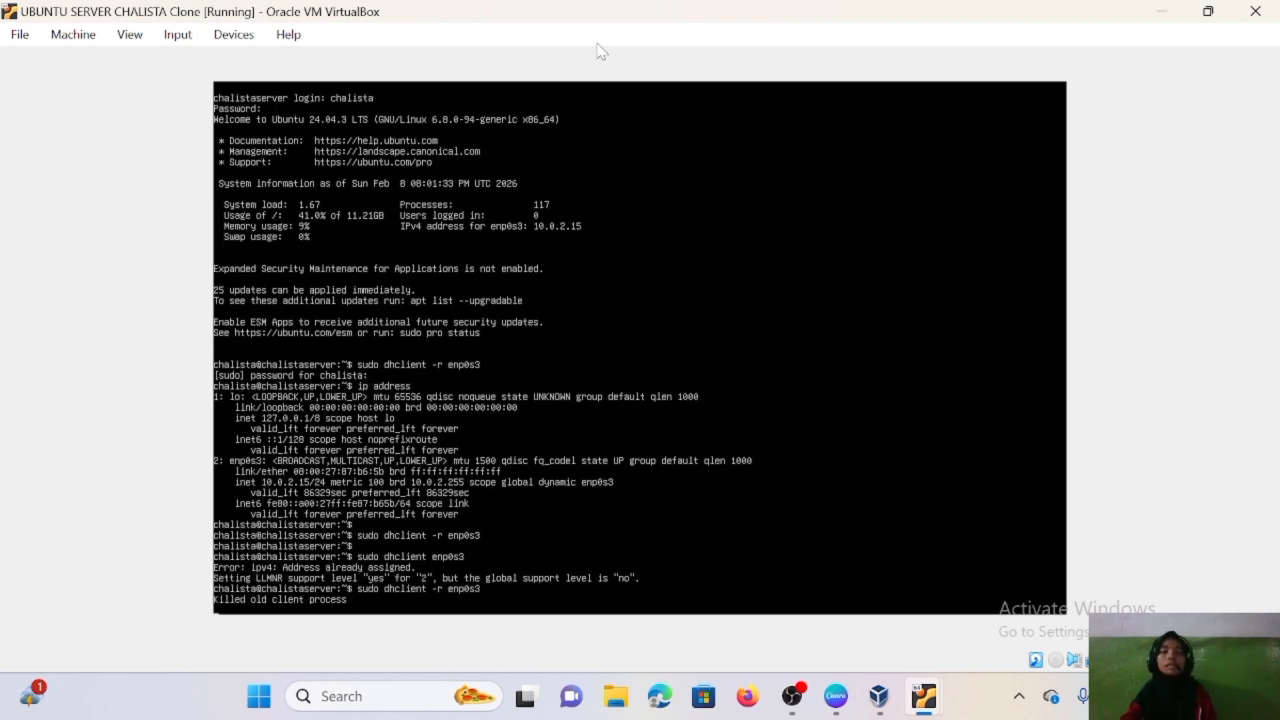
key(Return)
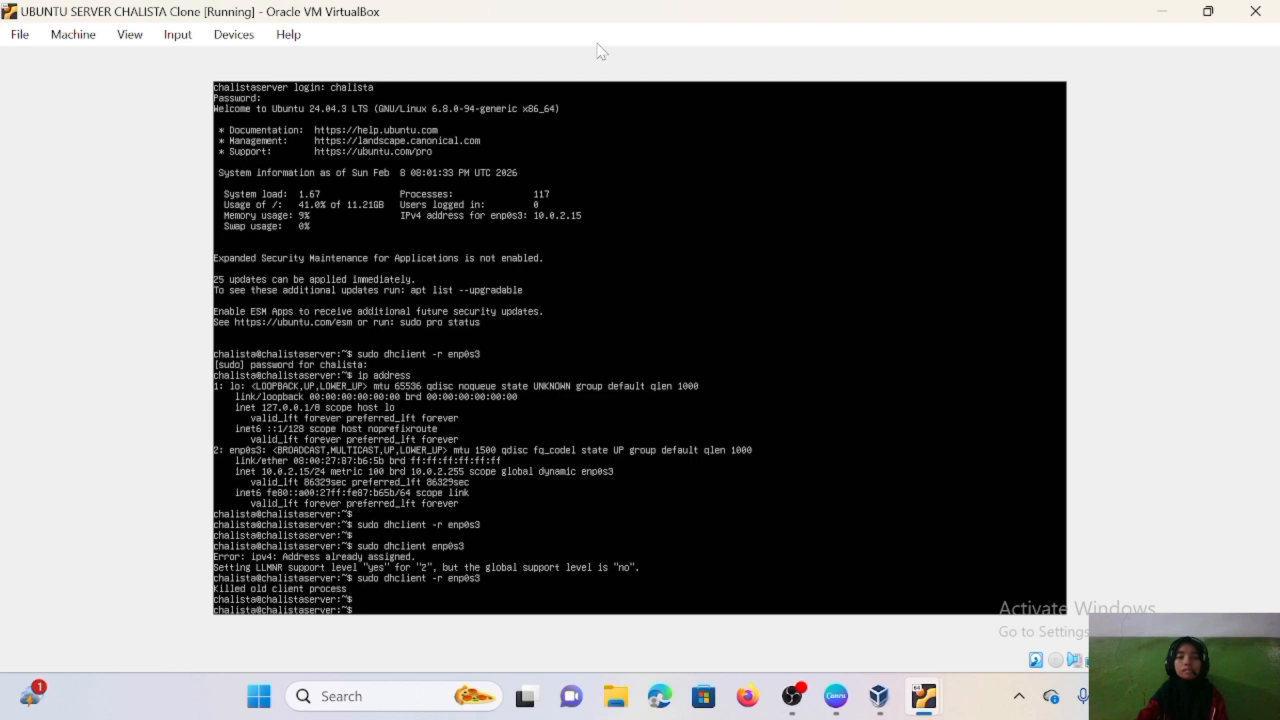
text(ip add)
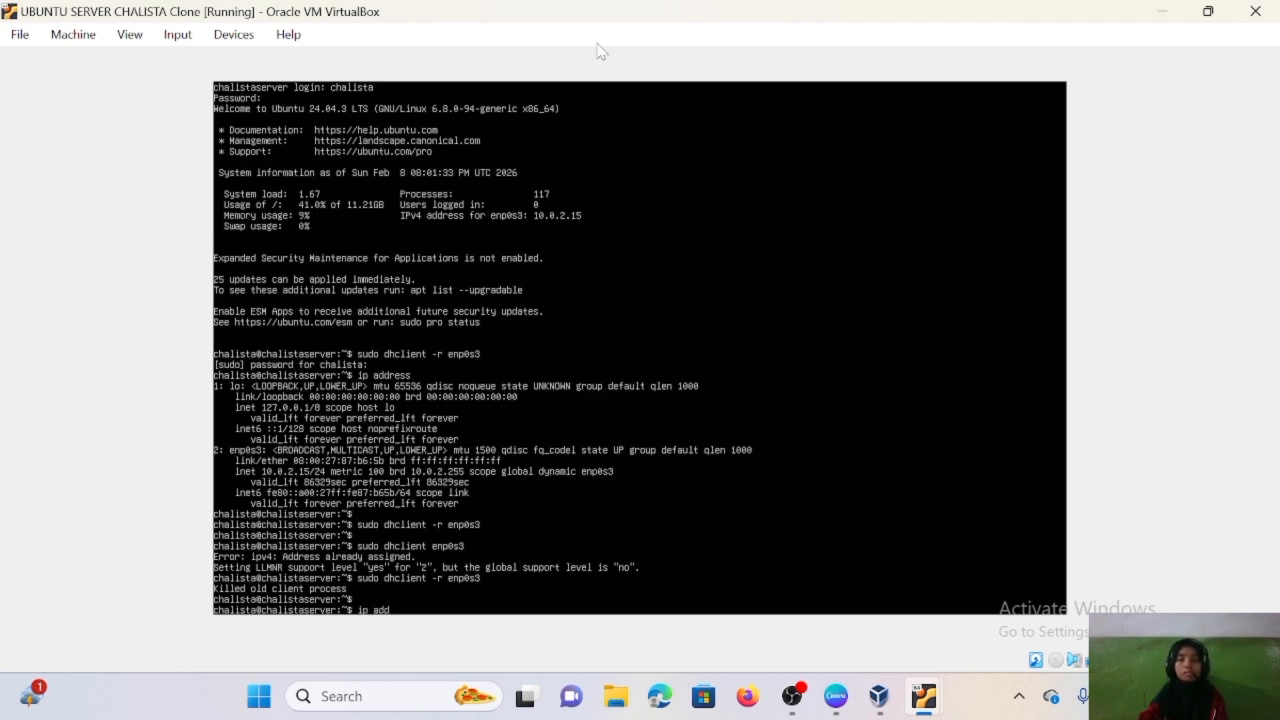
text(ress)
key(Return)
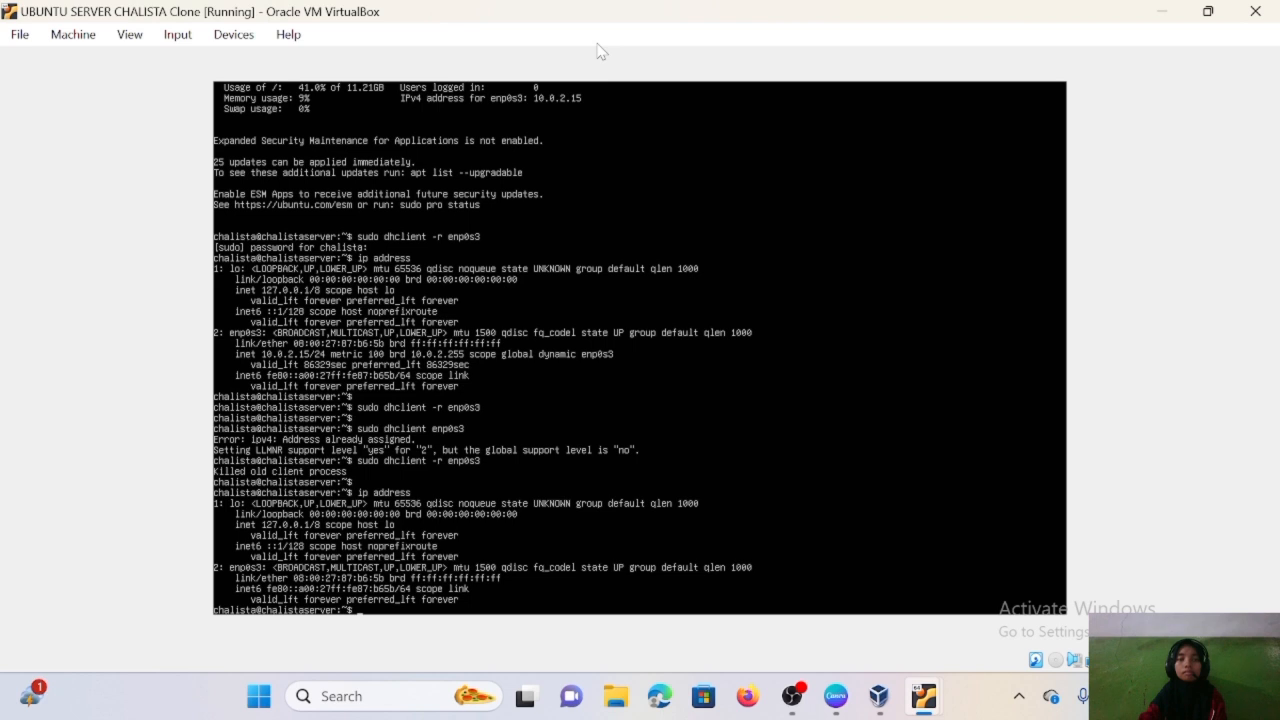
- Renew the lease with sudo dhclient enp0s3 and confirm enp0s3 has 10.0.2.15/24 again
text(sudo dhclient )
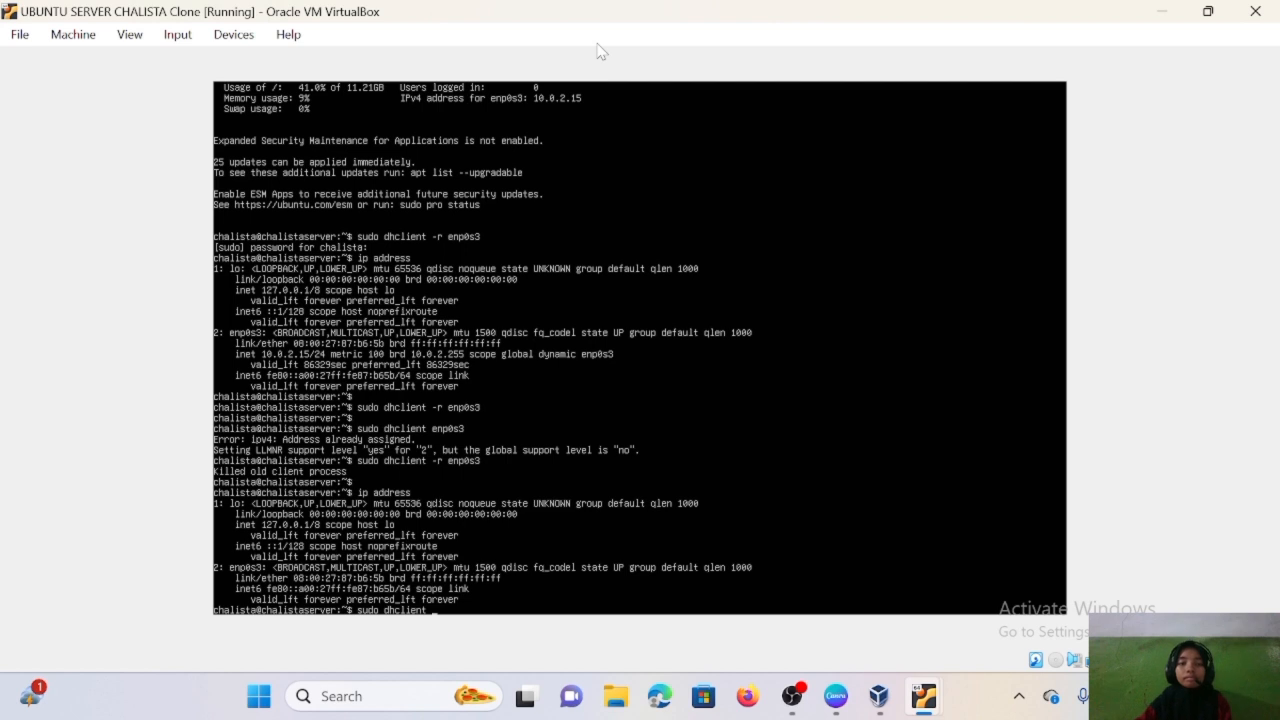
text(enp0s3)
key(Return)
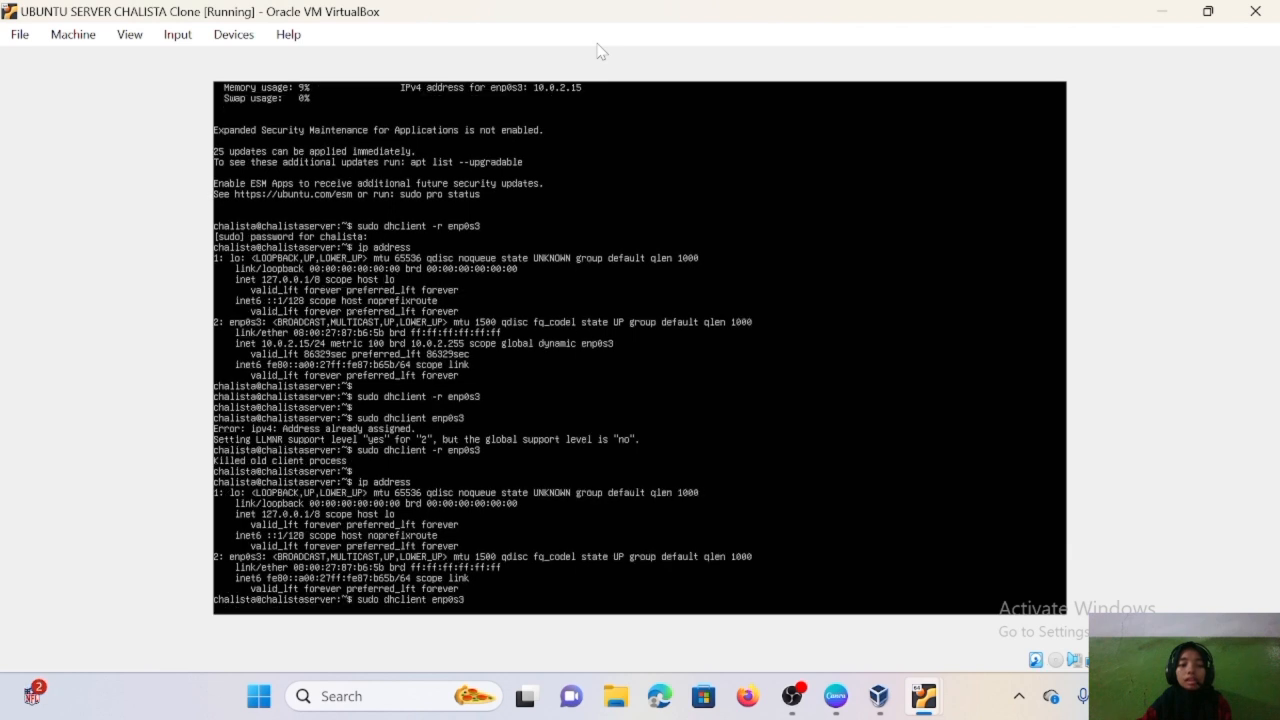
text(i)
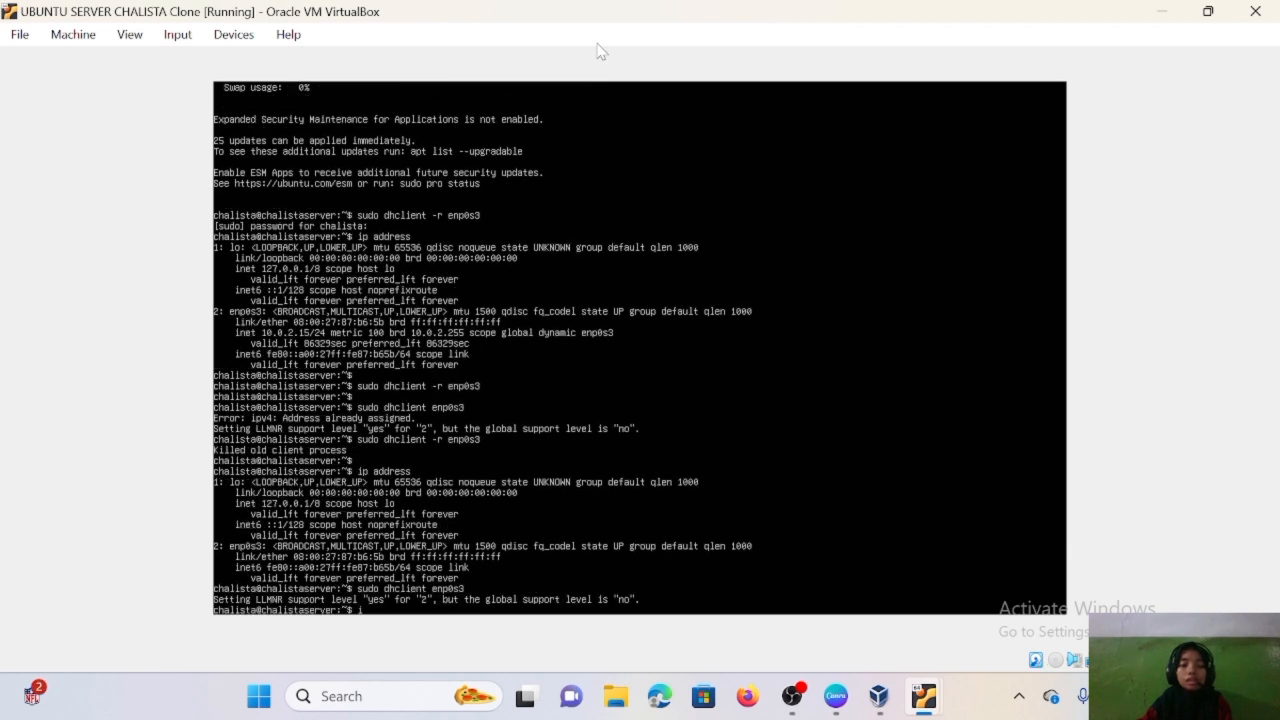
text(p address)
key(Return)
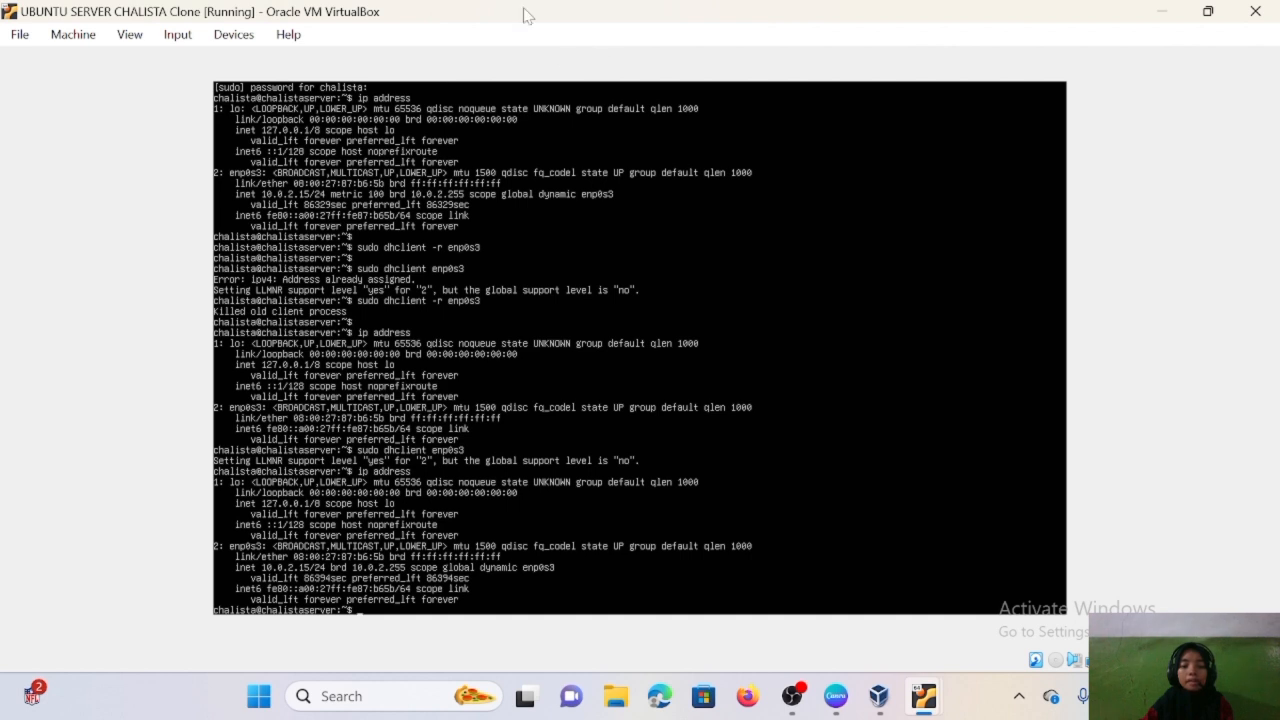
- In the maximized default-server console, start pinging the Clone at 10.0.2.15
double_click(615, 10)
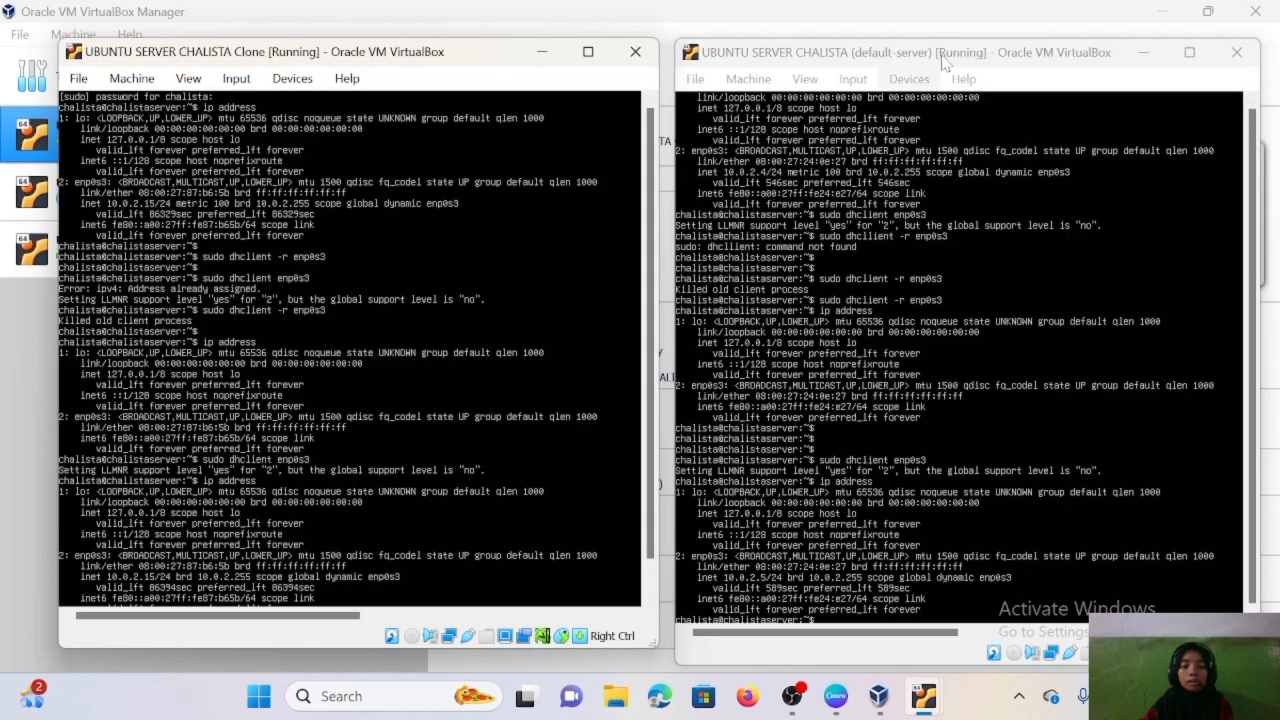
click(1189, 52)
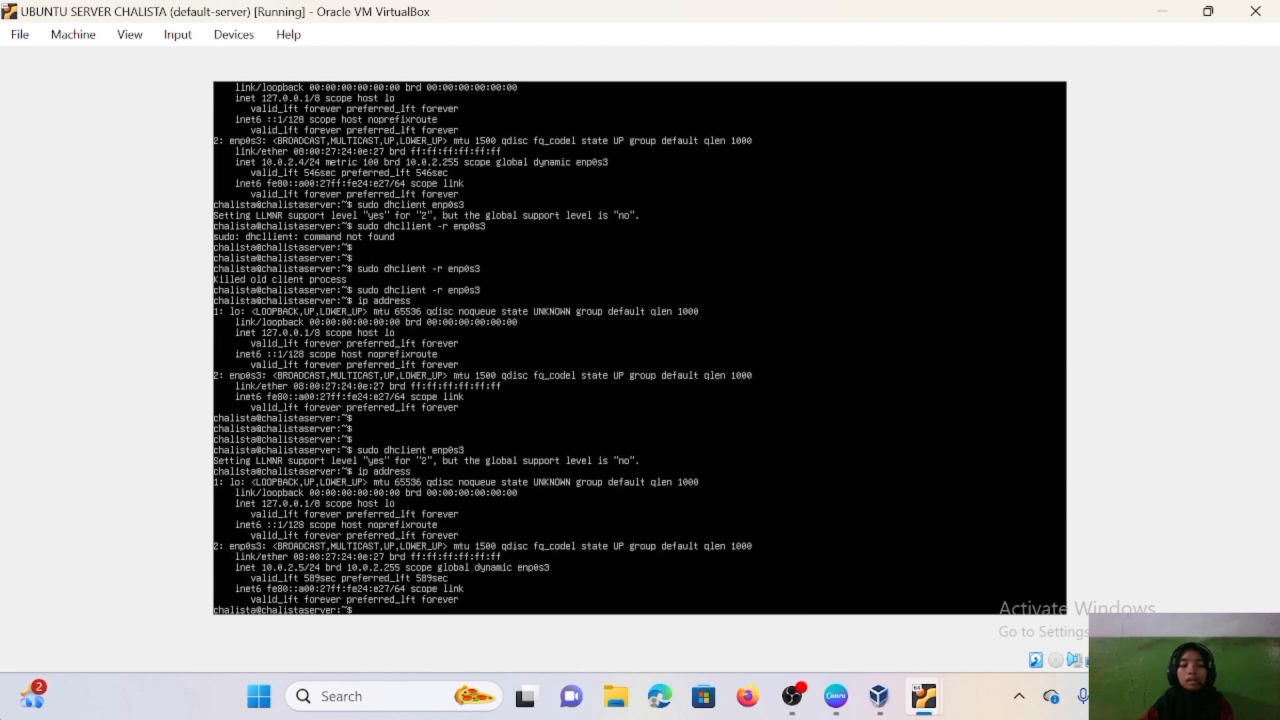
key(Return)
key(Return)
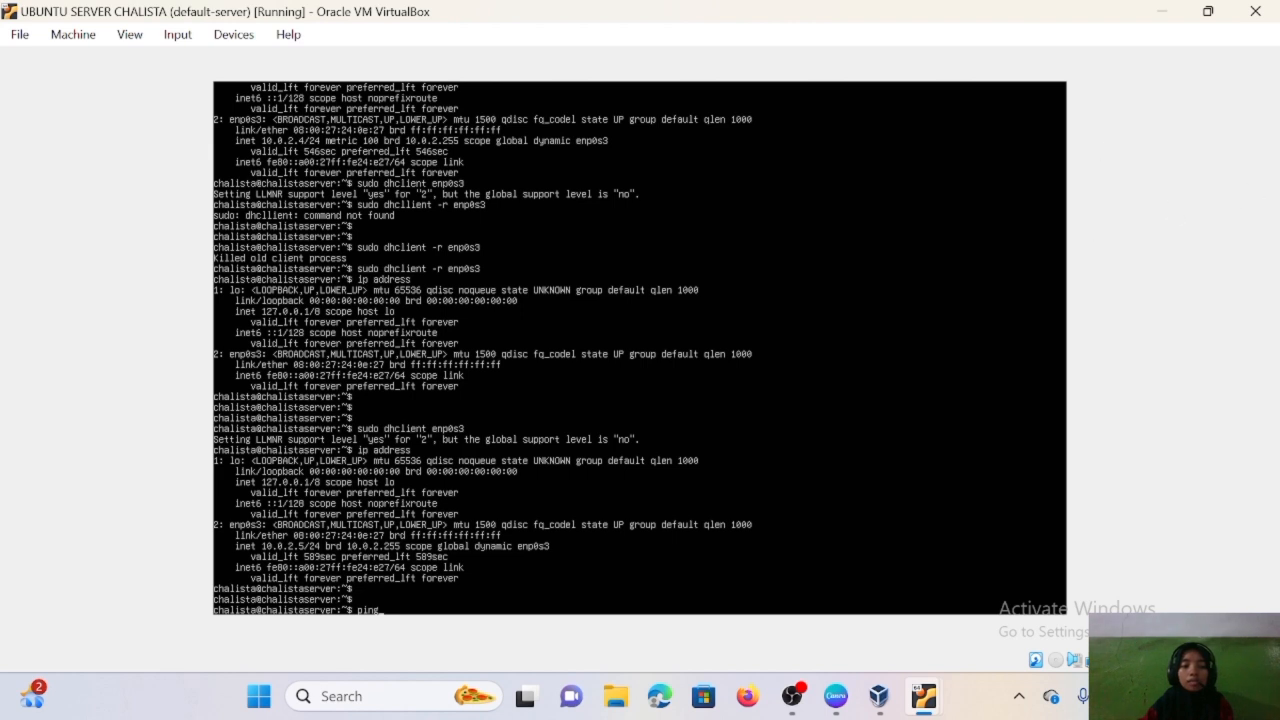
text(10.0.2.15)
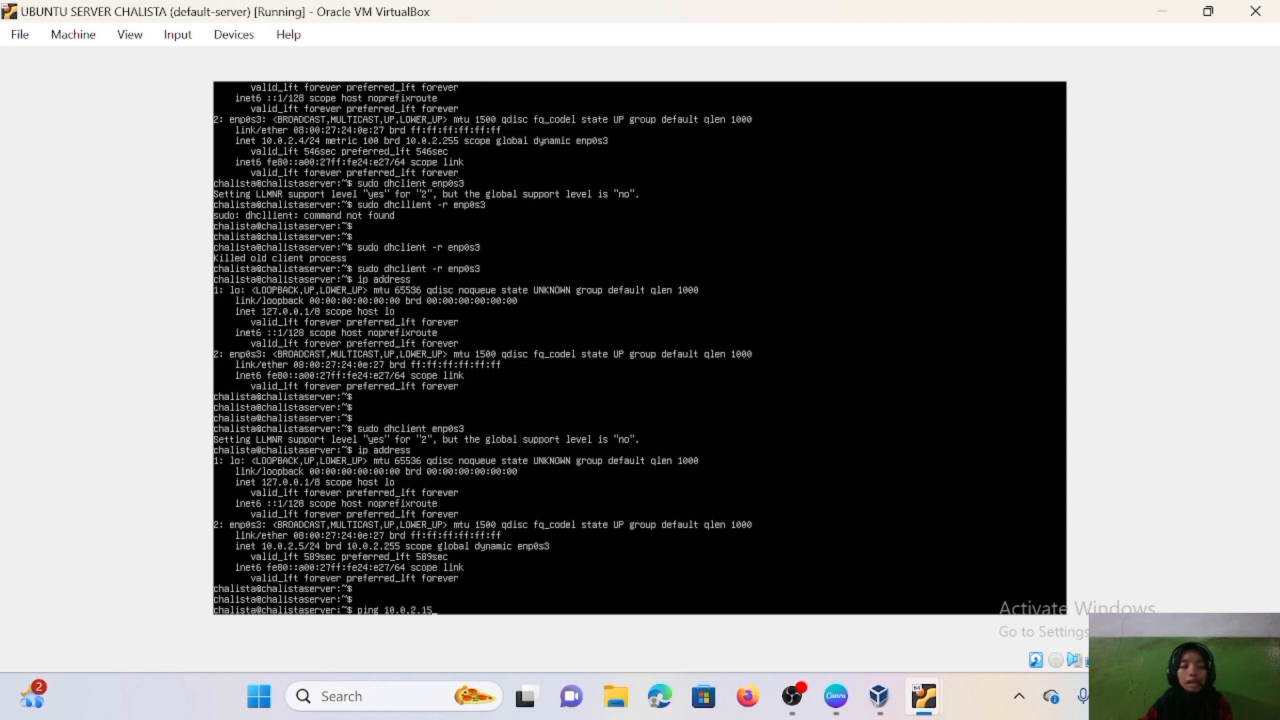
key(Return)
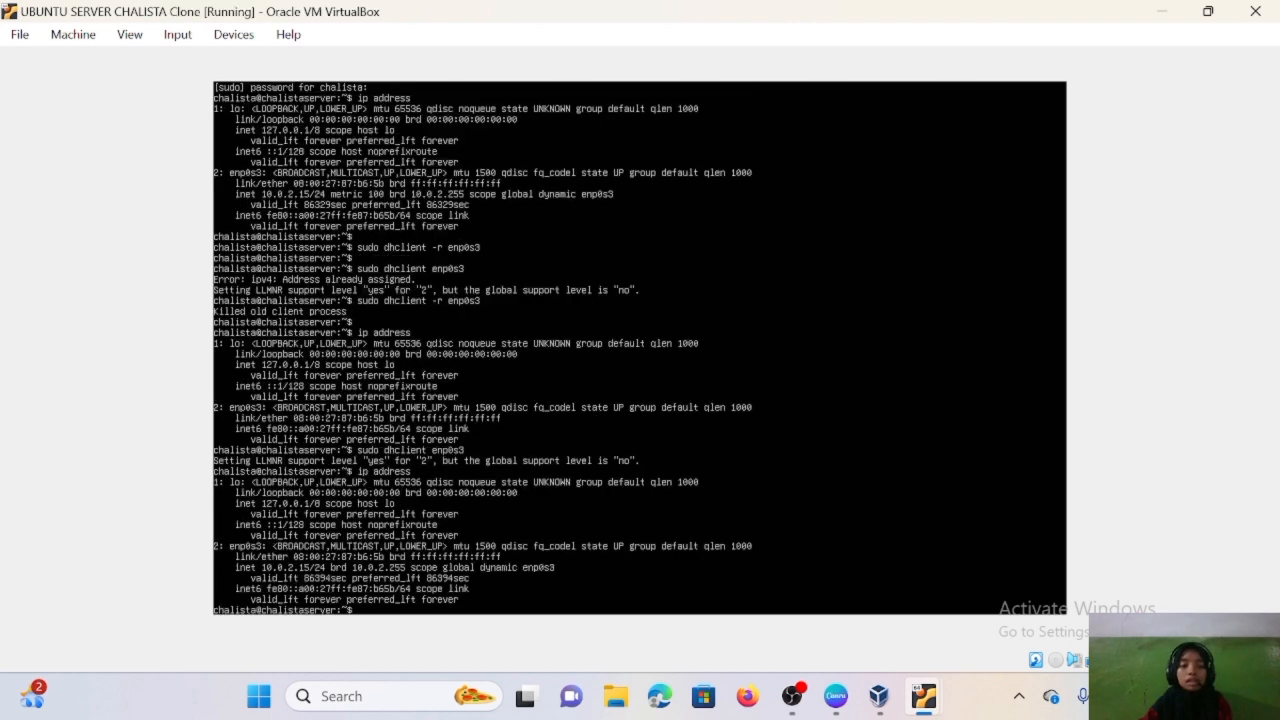
- On the Clone console, run ping 10.0.2.5 to reach the default server
key(Return)
key(Return)
text(pi)
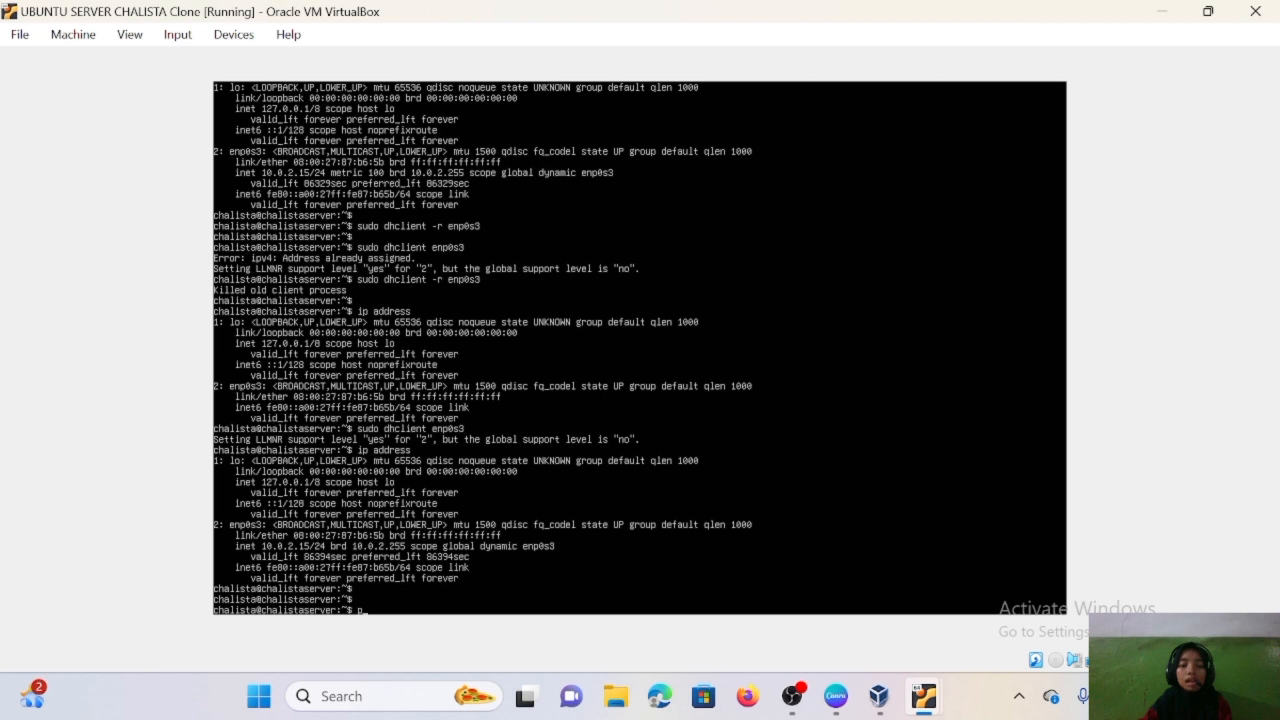
text(ng 10.0.2.5)
key(Return)
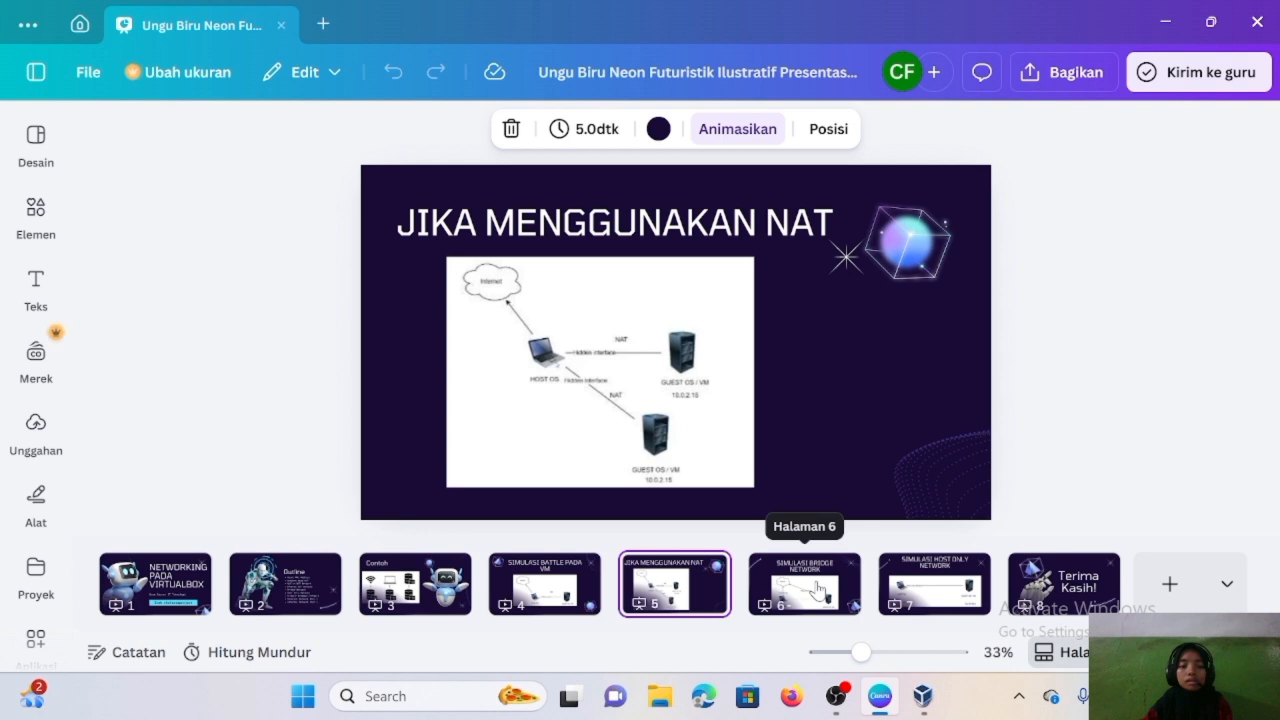
- Show the Outline slide and the SIMULASI BRIDGE NETWORK diagram, then return to VirtualBox Manager
click(313, 590)
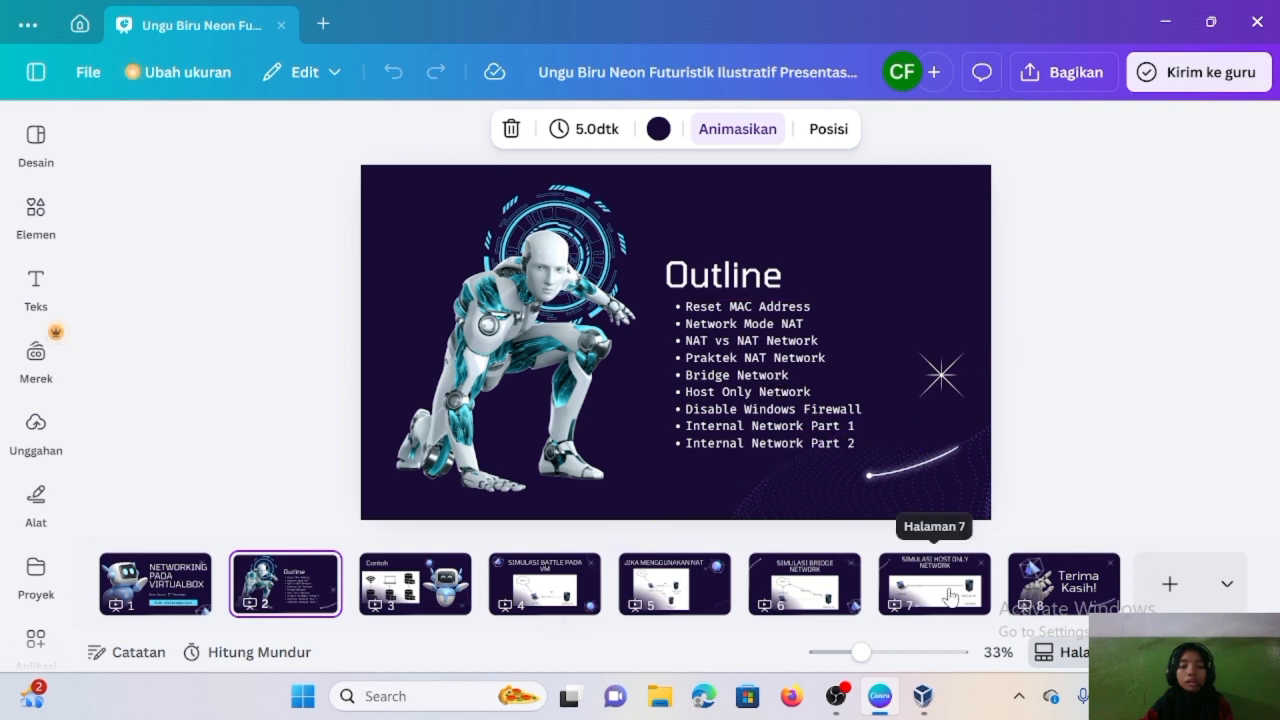
click(804, 584)
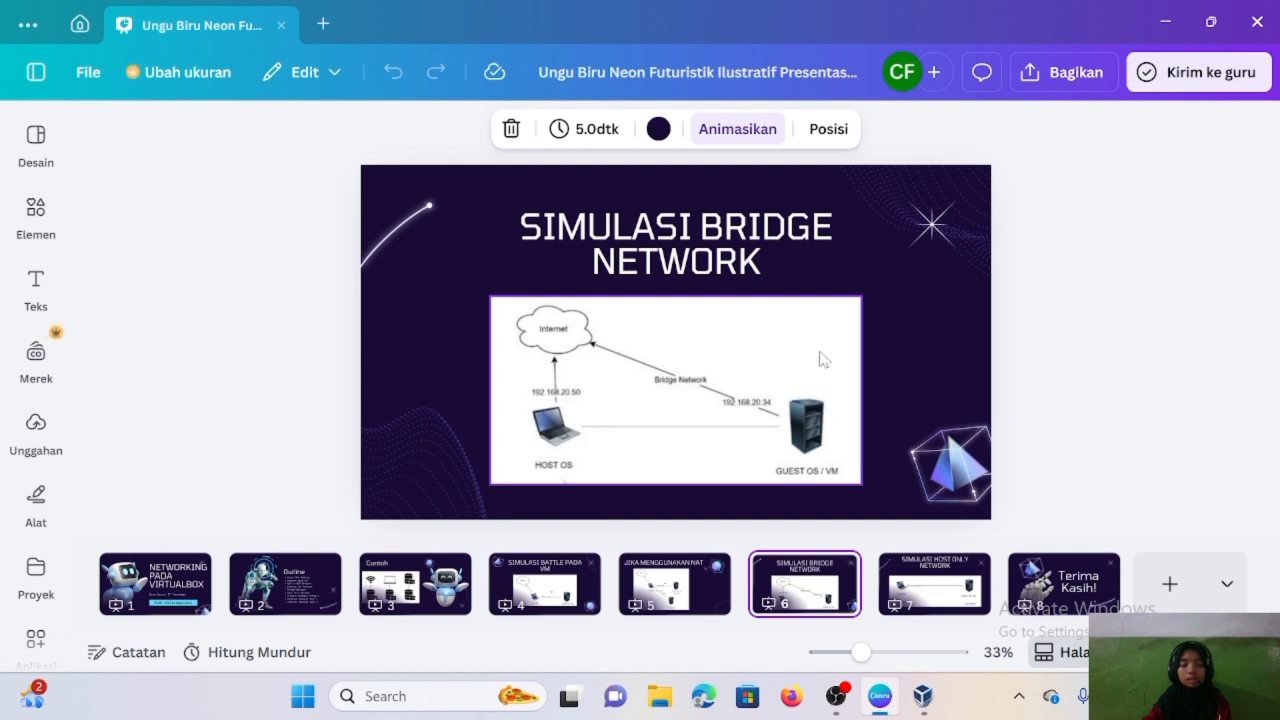
click(922, 700)
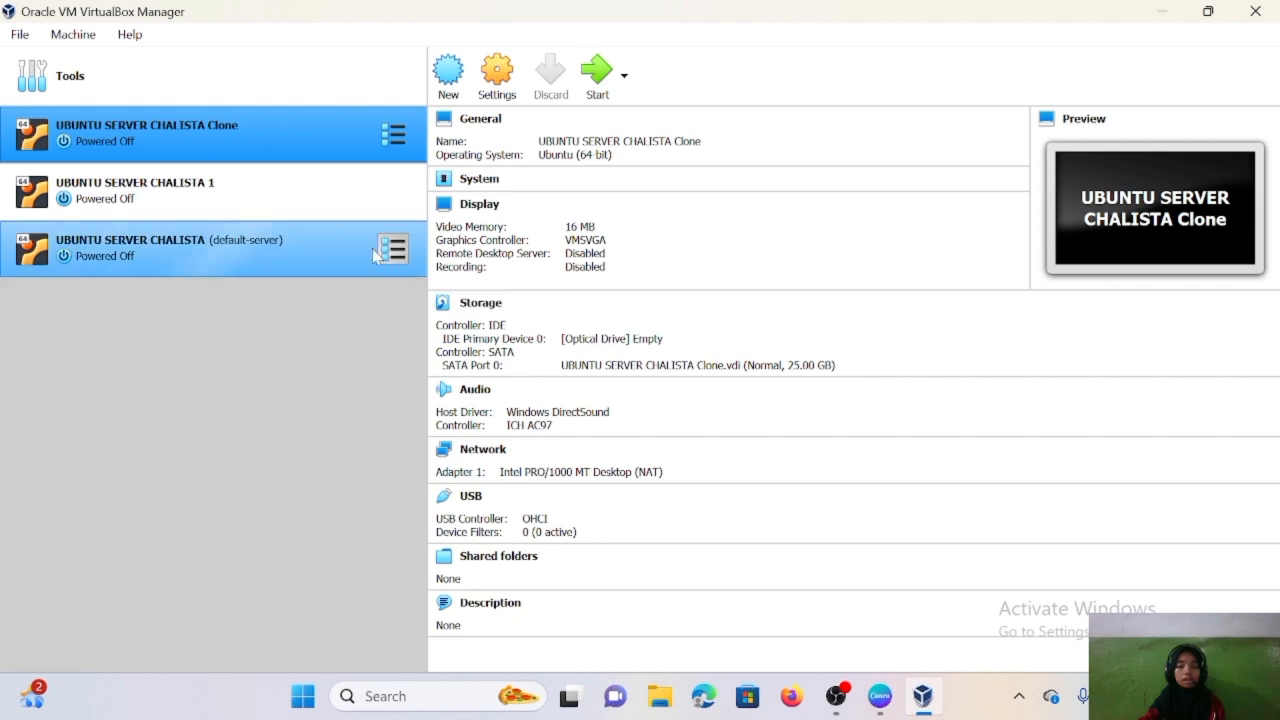
- Open the default-server VM's Network settings and its Attached to list to choose Bridged Adapter
click(262, 253)
right_click(262, 253)
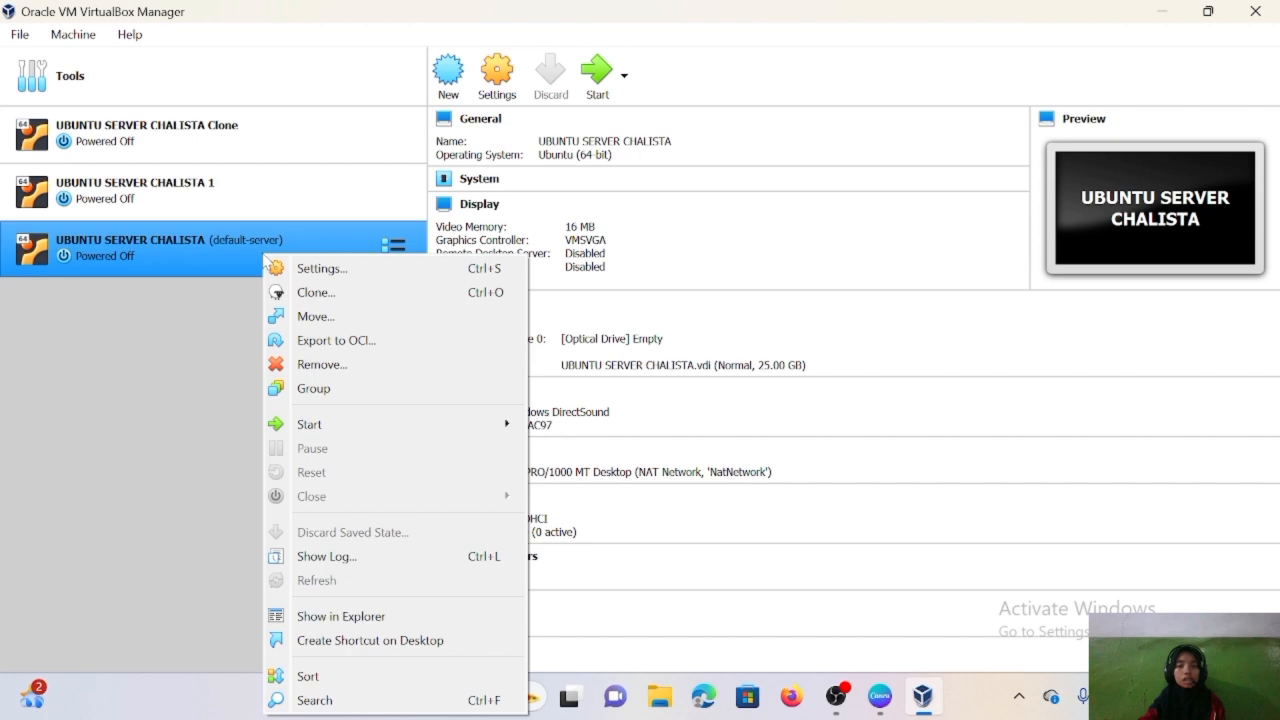
click(314, 268)
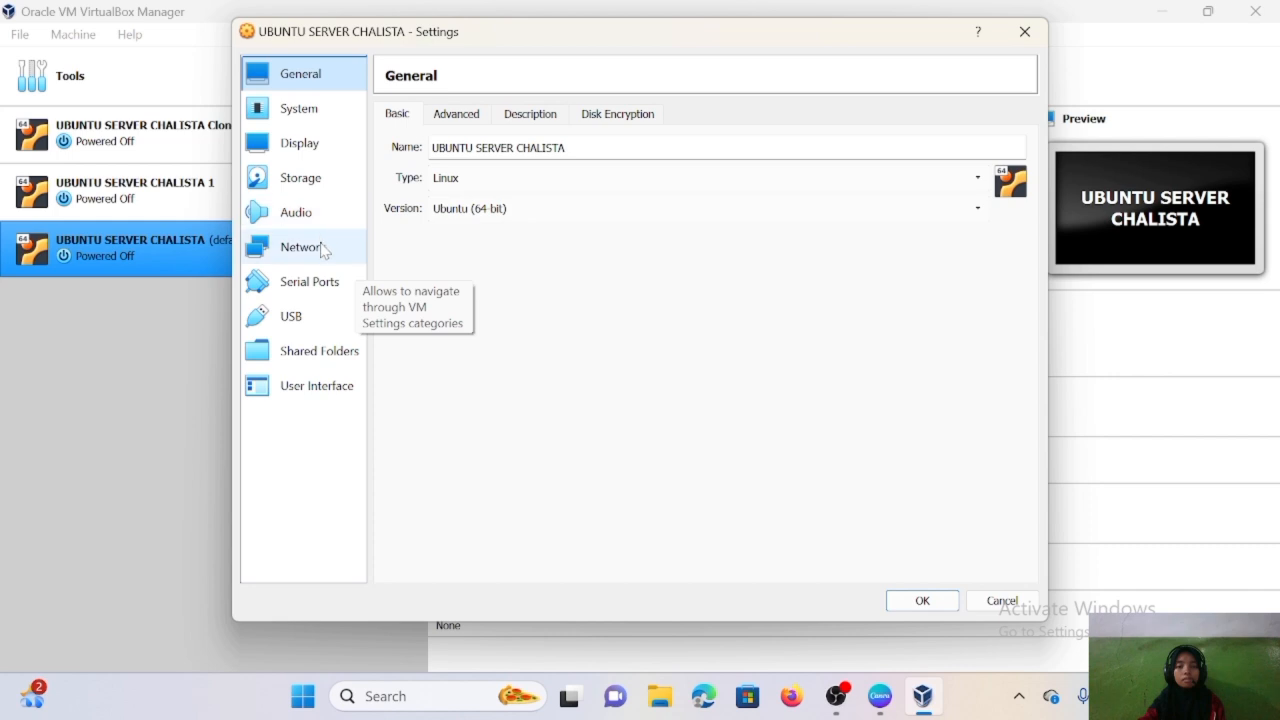
click(323, 251)
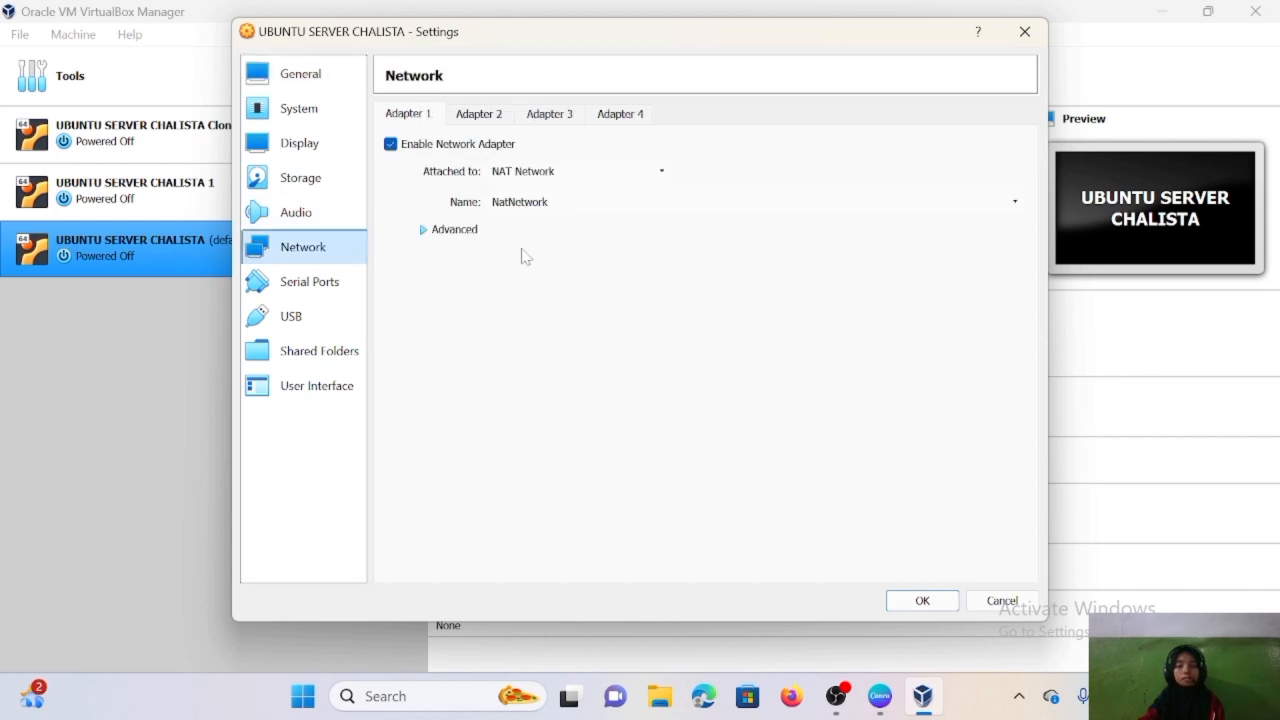
click(598, 173)
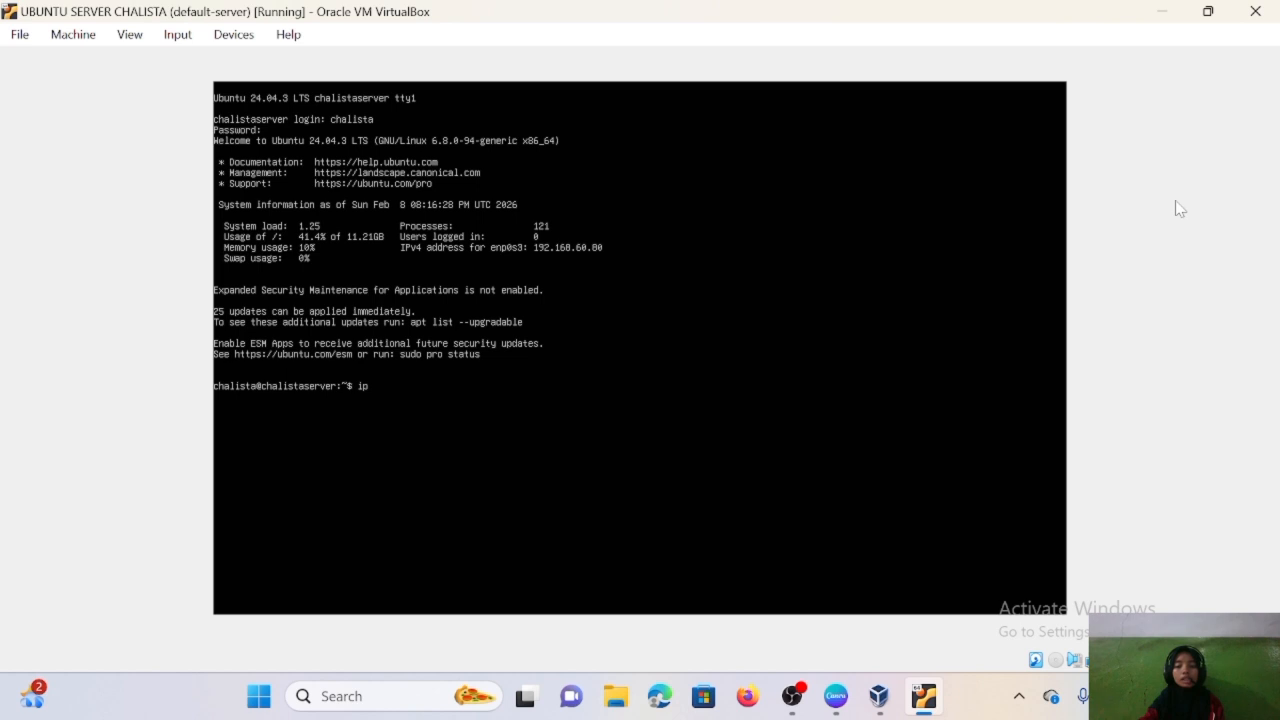
- Run ip address in the bridged guest, showing 192.168.60.80/24 on enp0s3, and restore its window
text(dd)
text(rres)
key(Return)
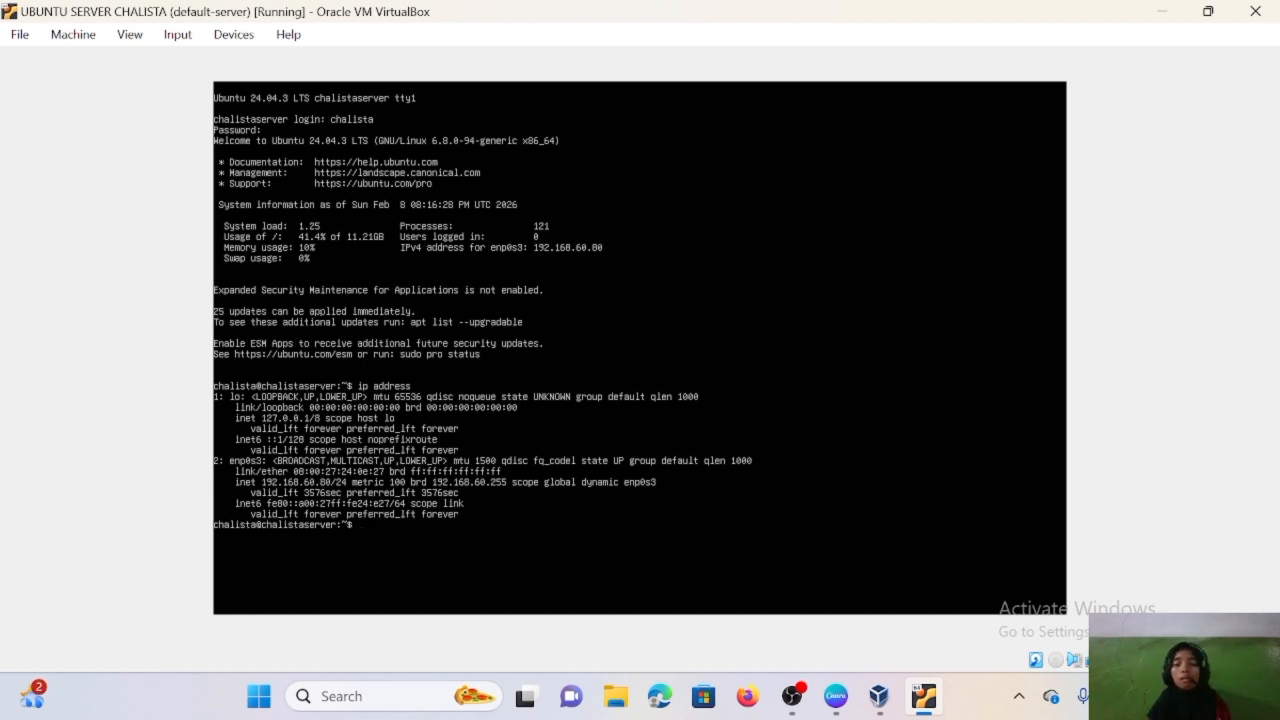
click(1207, 10)
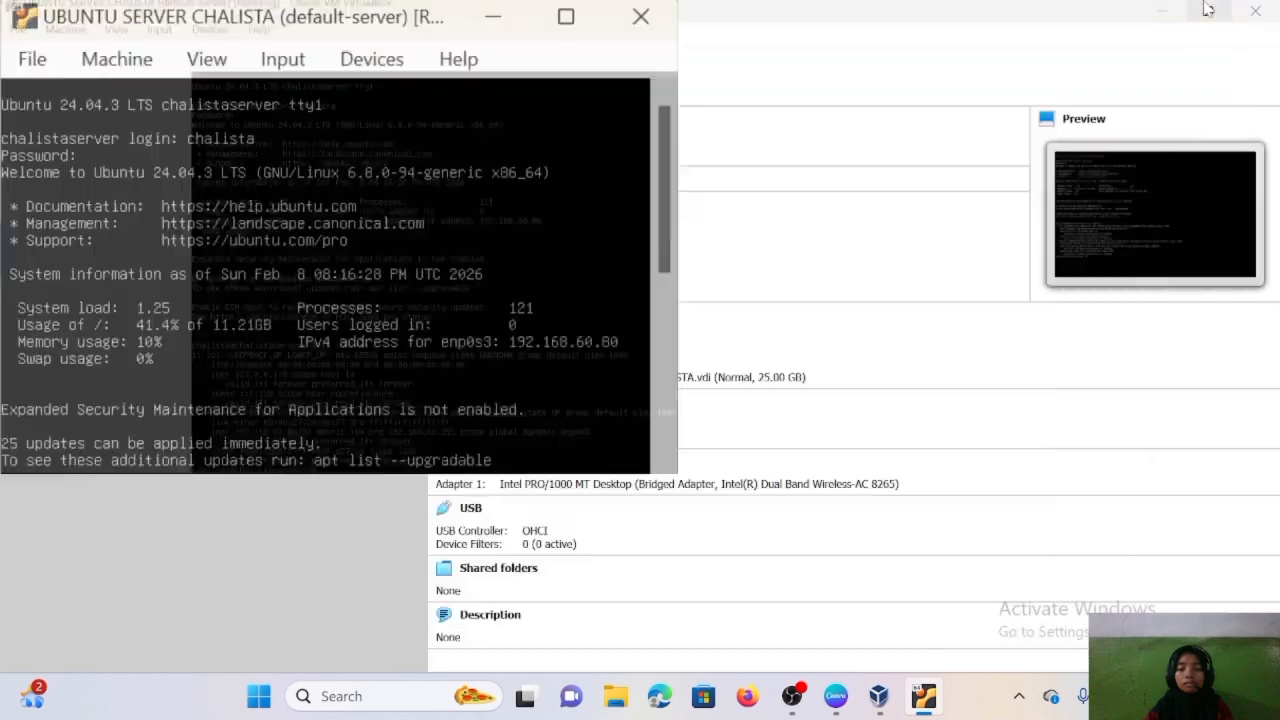
drag(233, 10, 775, 100)
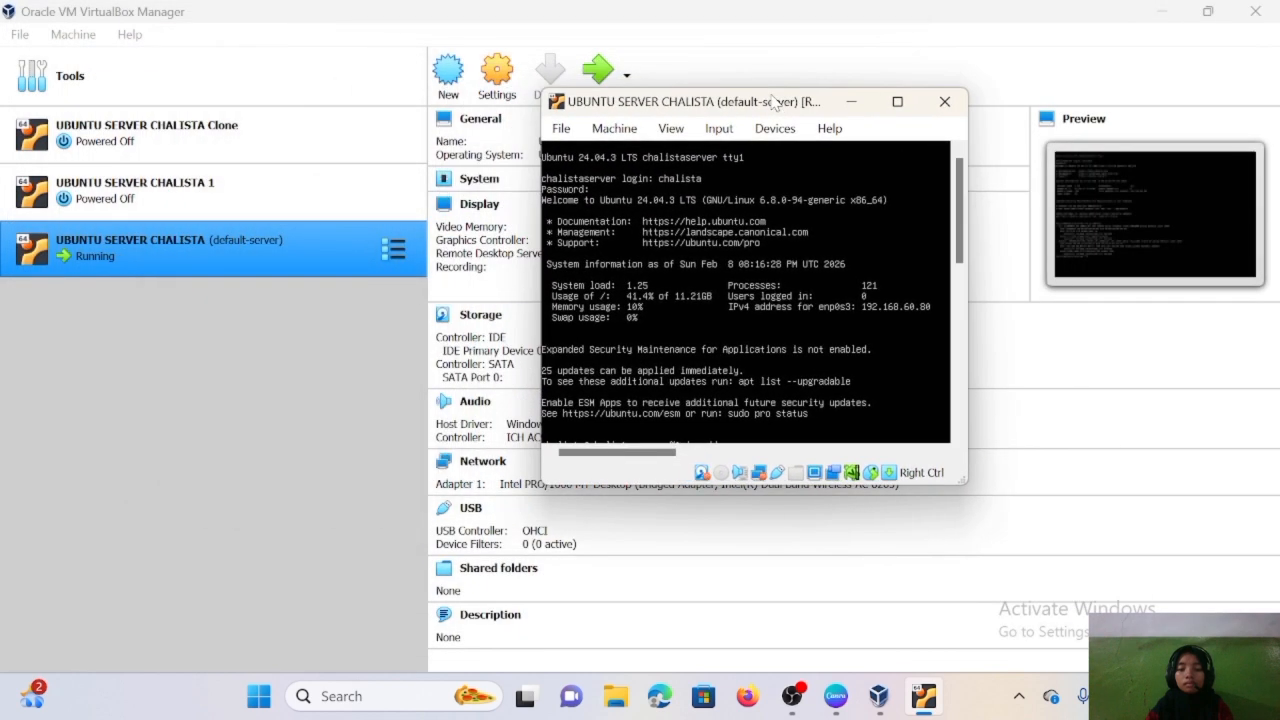
- Minimize the server console and bring up the Windows search panel
drag(959, 245, 957, 415)
click(853, 101)
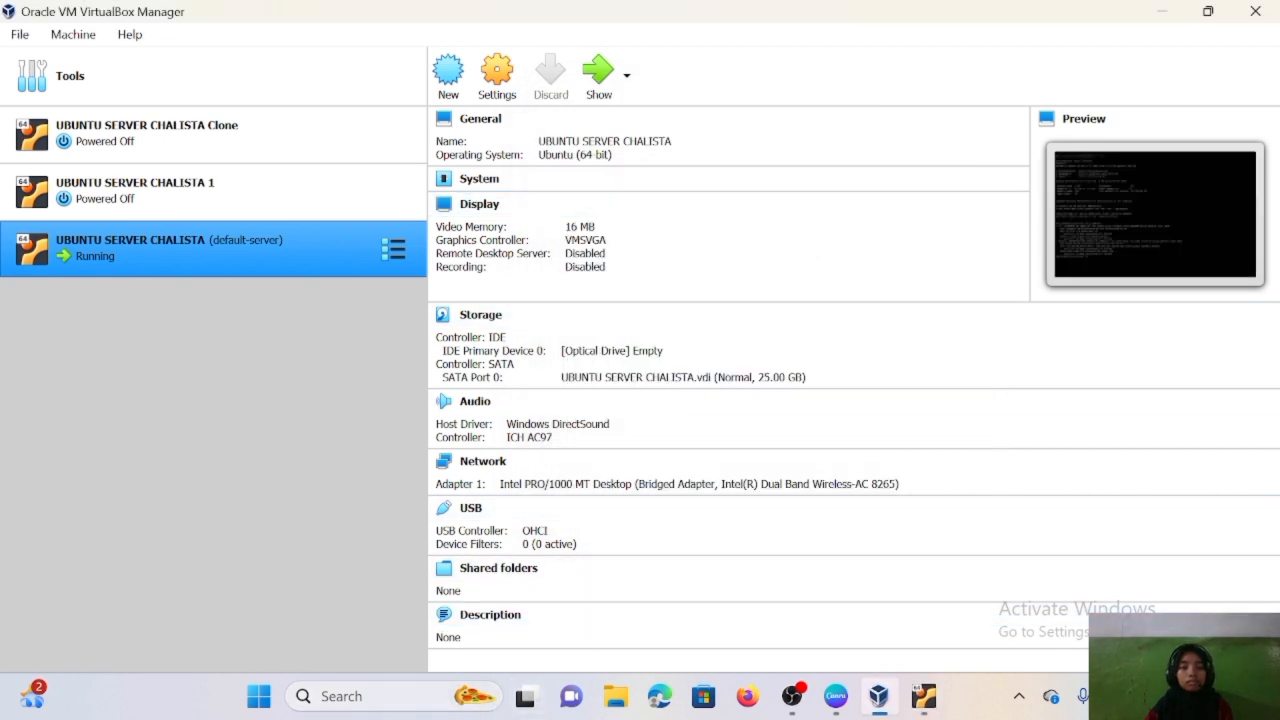
click(374, 700)
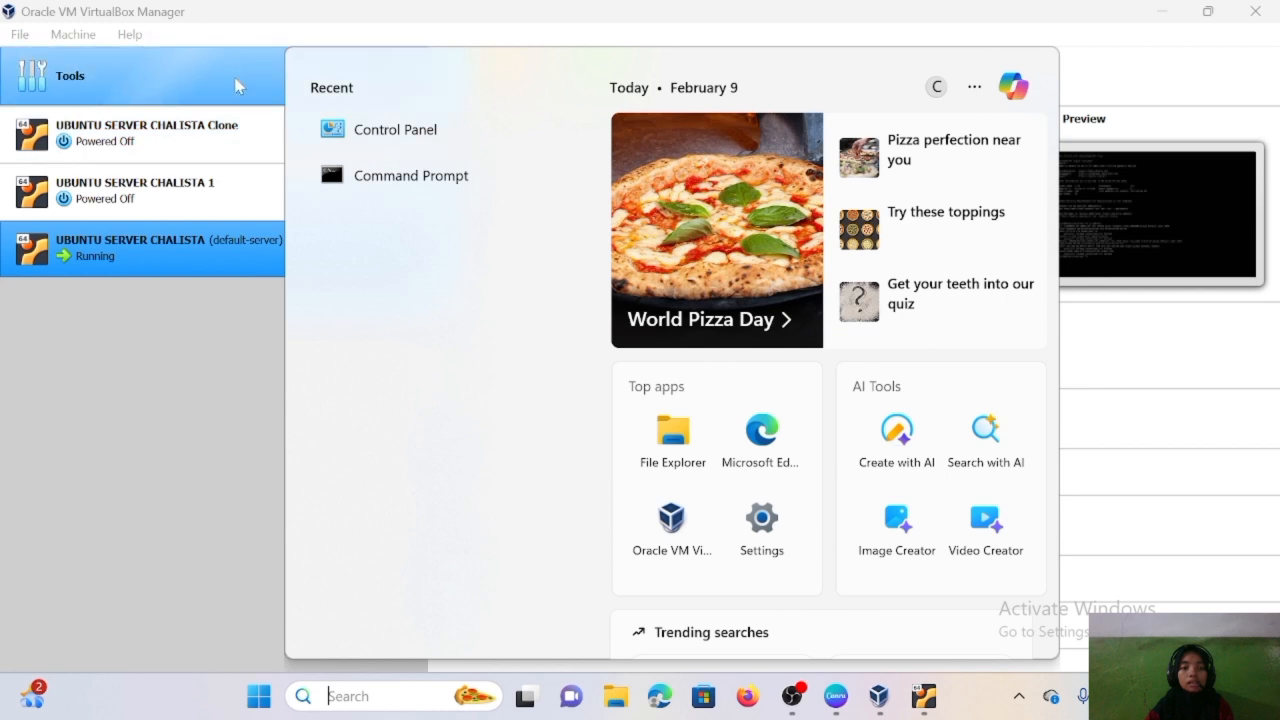
- Through Control Panel, show Wi-Fi details: host IPv4 192.168.60.180, gateway 192.168.60.1
click(374, 138)
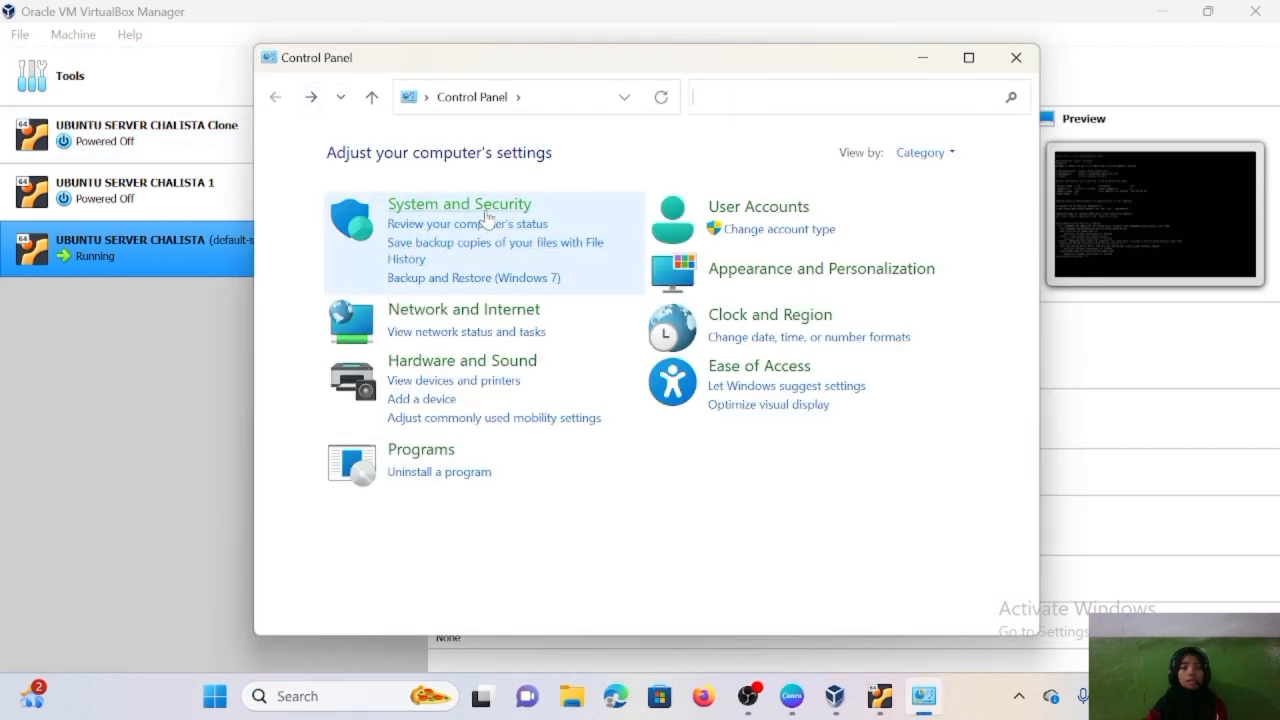
click(481, 316)
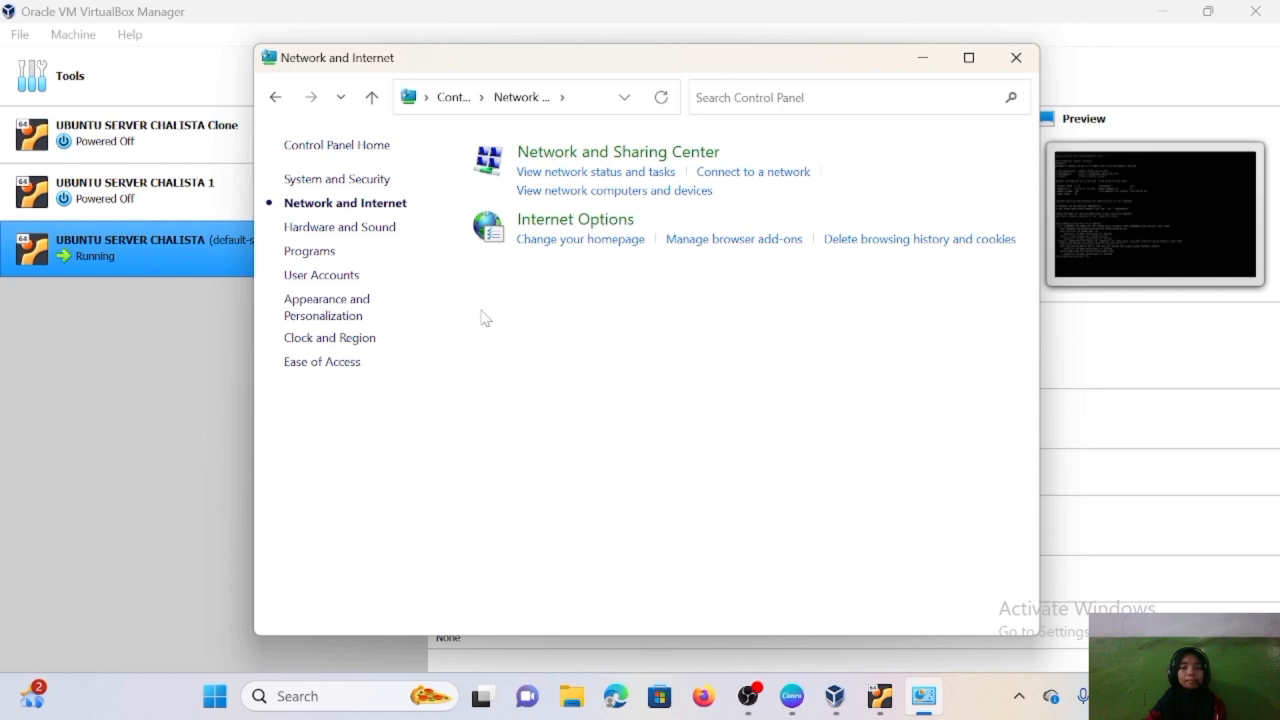
click(617, 159)
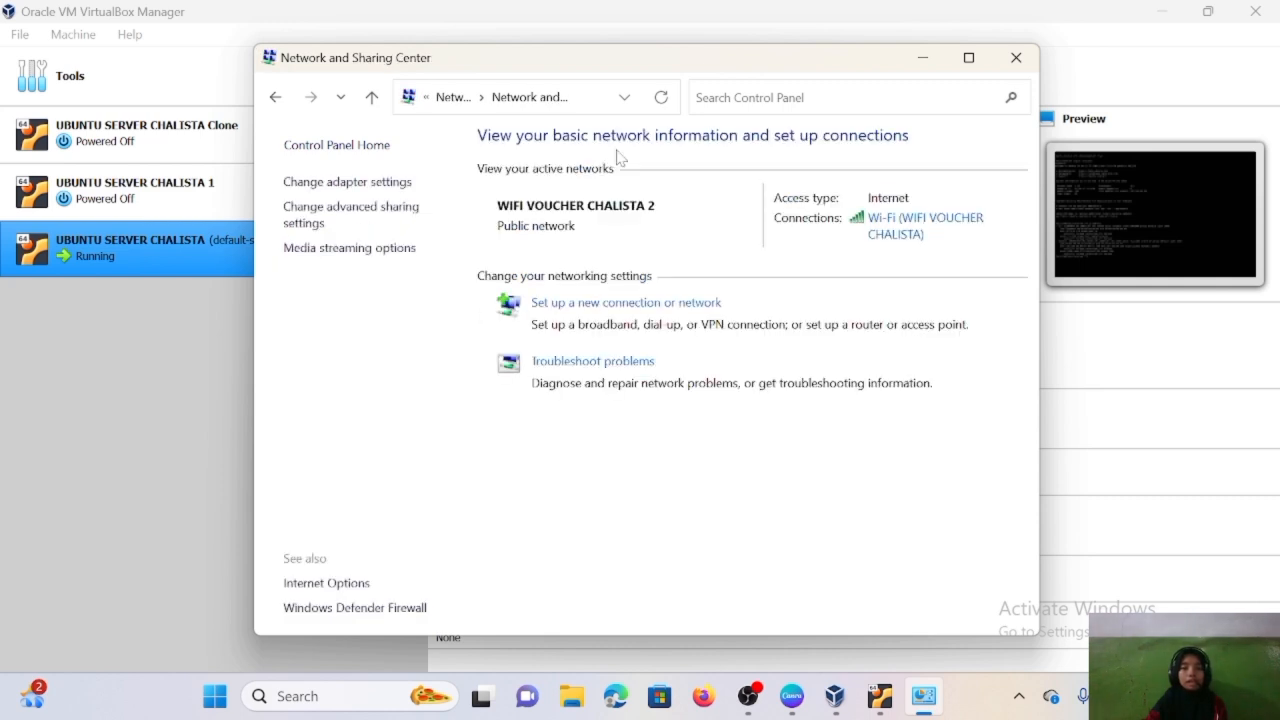
click(369, 184)
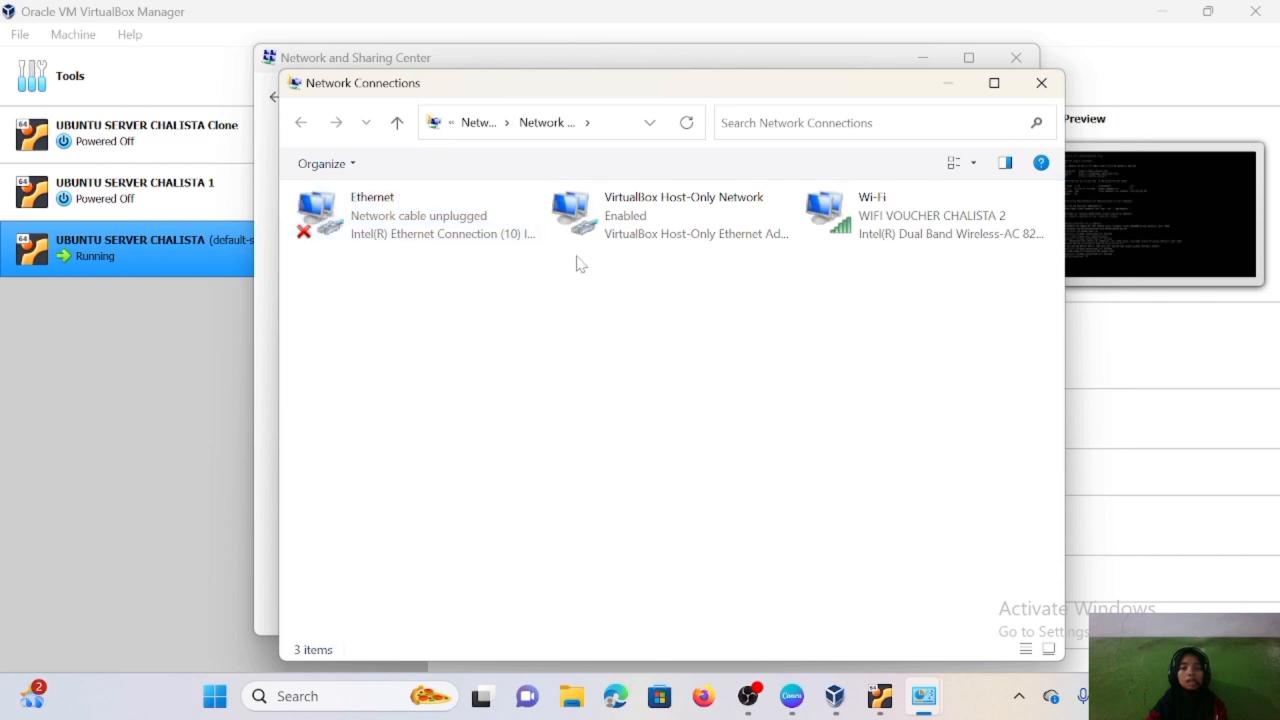
click(932, 232)
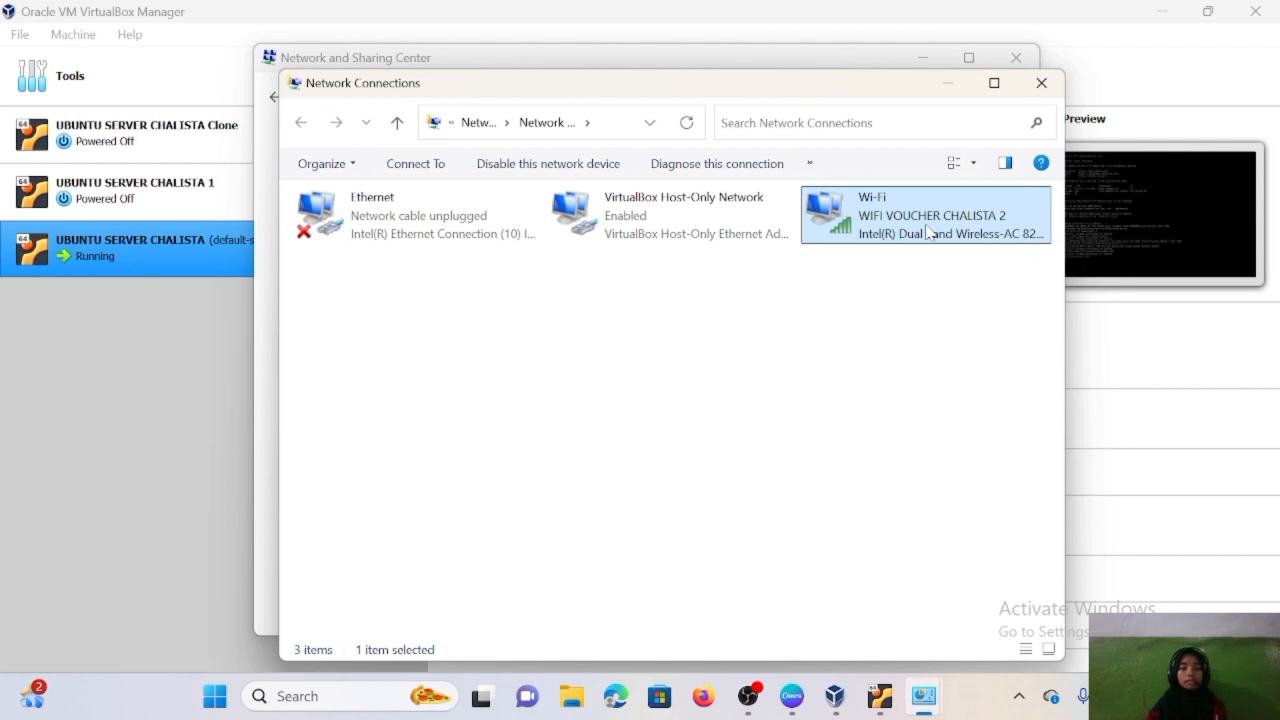
double_click(927, 232)
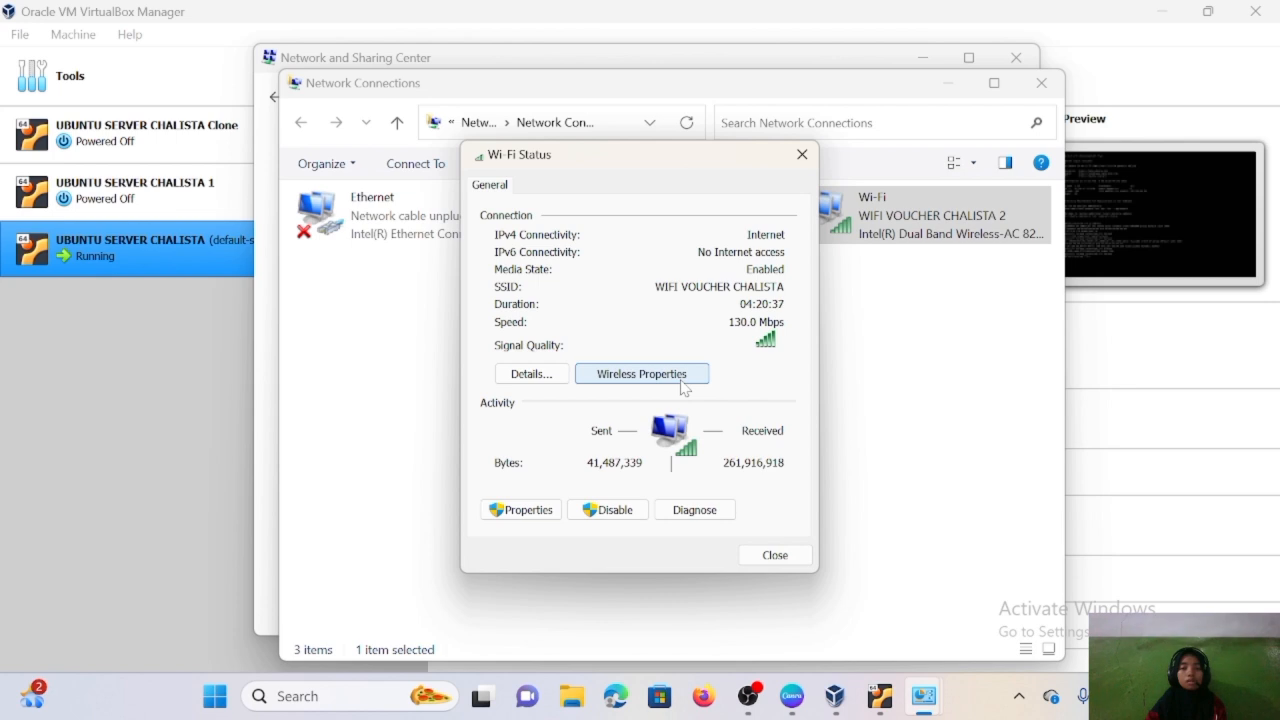
click(526, 379)
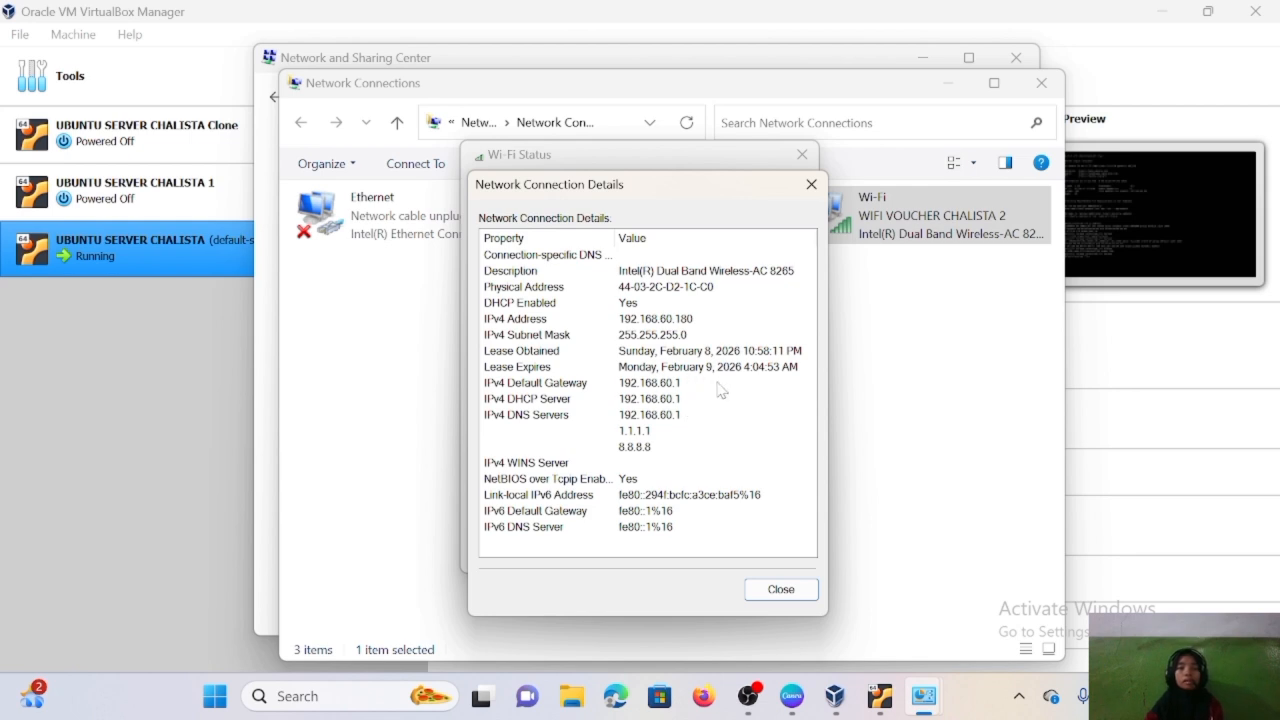
- Ping google.com from the Ubuntu server, then stop it after Destination Net Prohibited replies and 100% loss
mouse_move(880, 700)
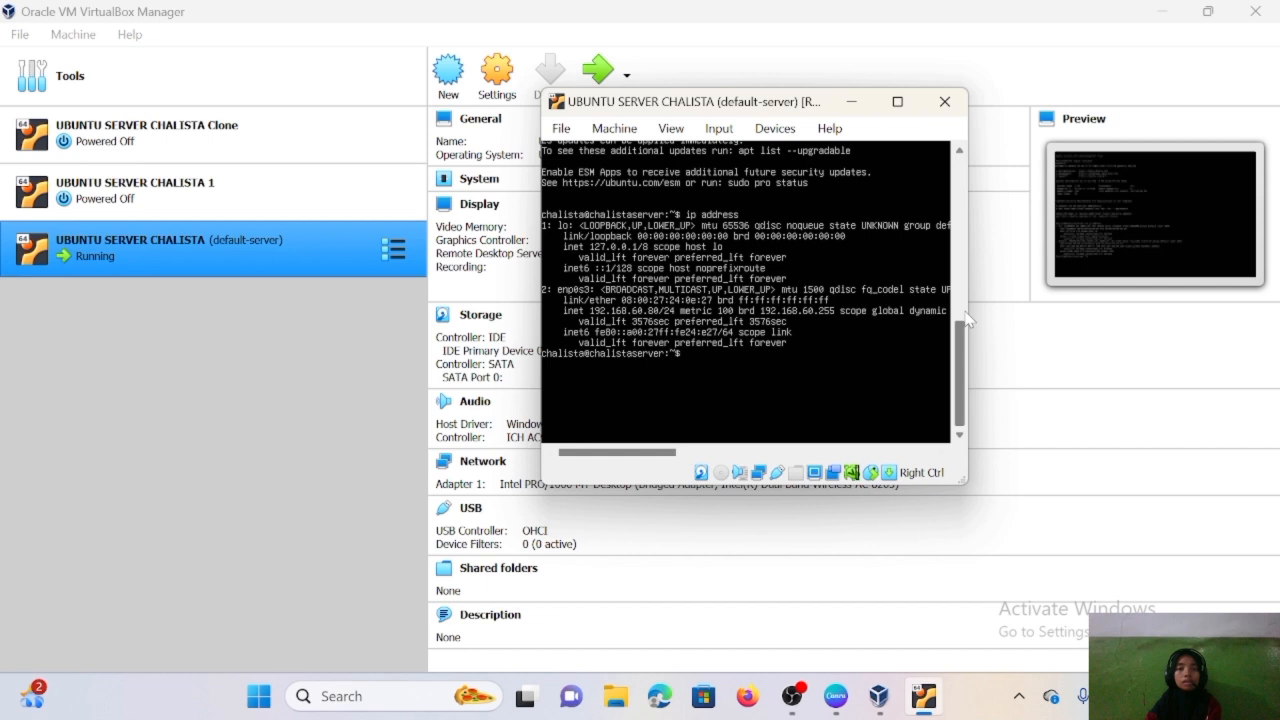
key(Return)
key(Return)
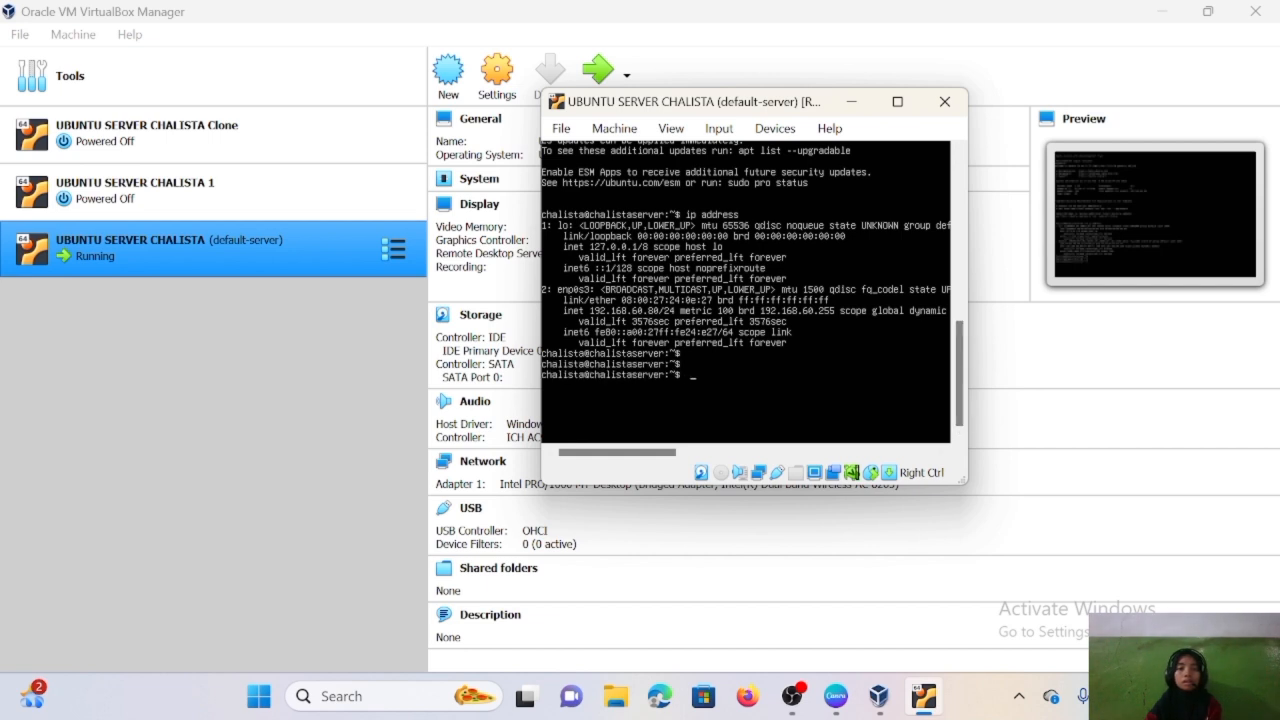
text(ping g)
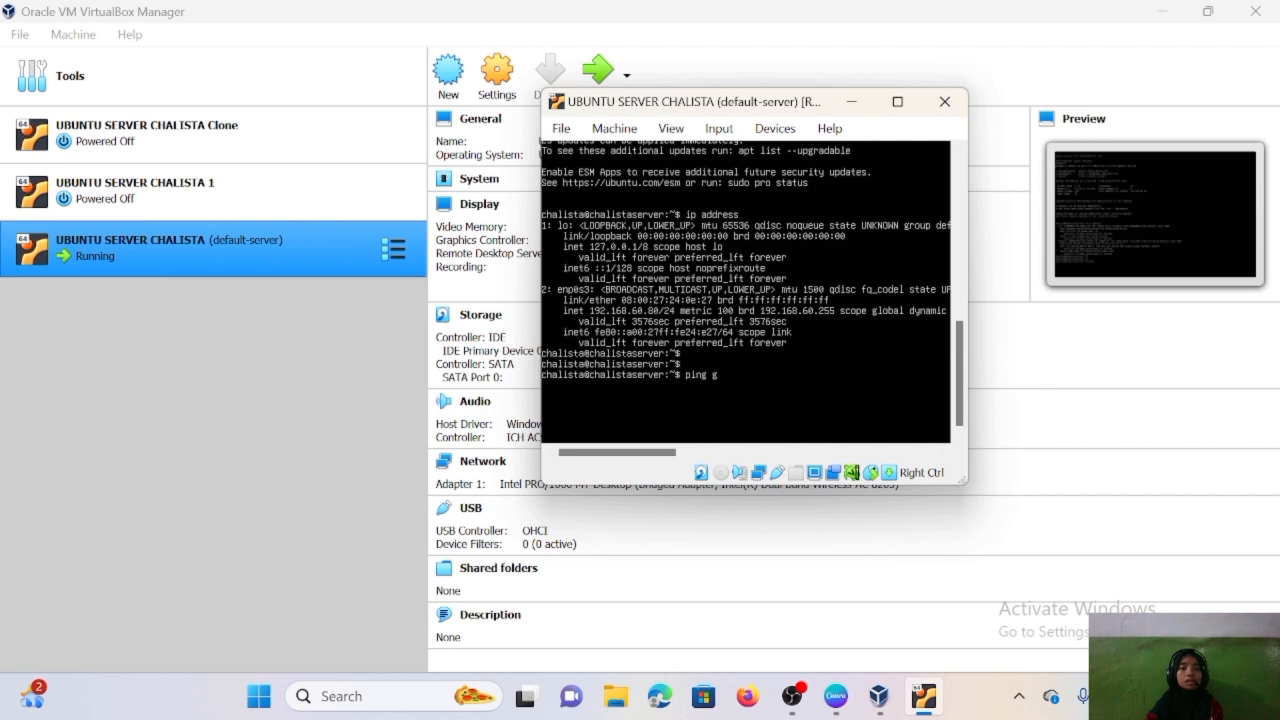
text(oogle.com)
click(905, 103)
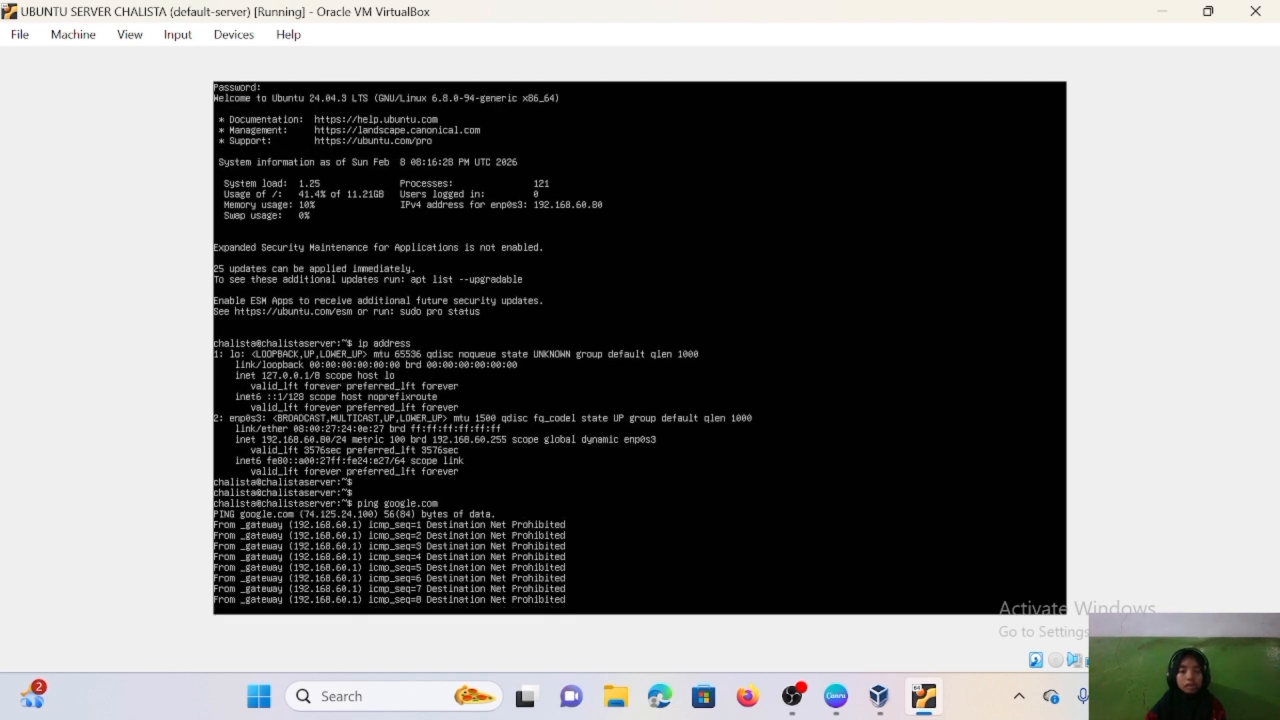
key(ctrl+c)
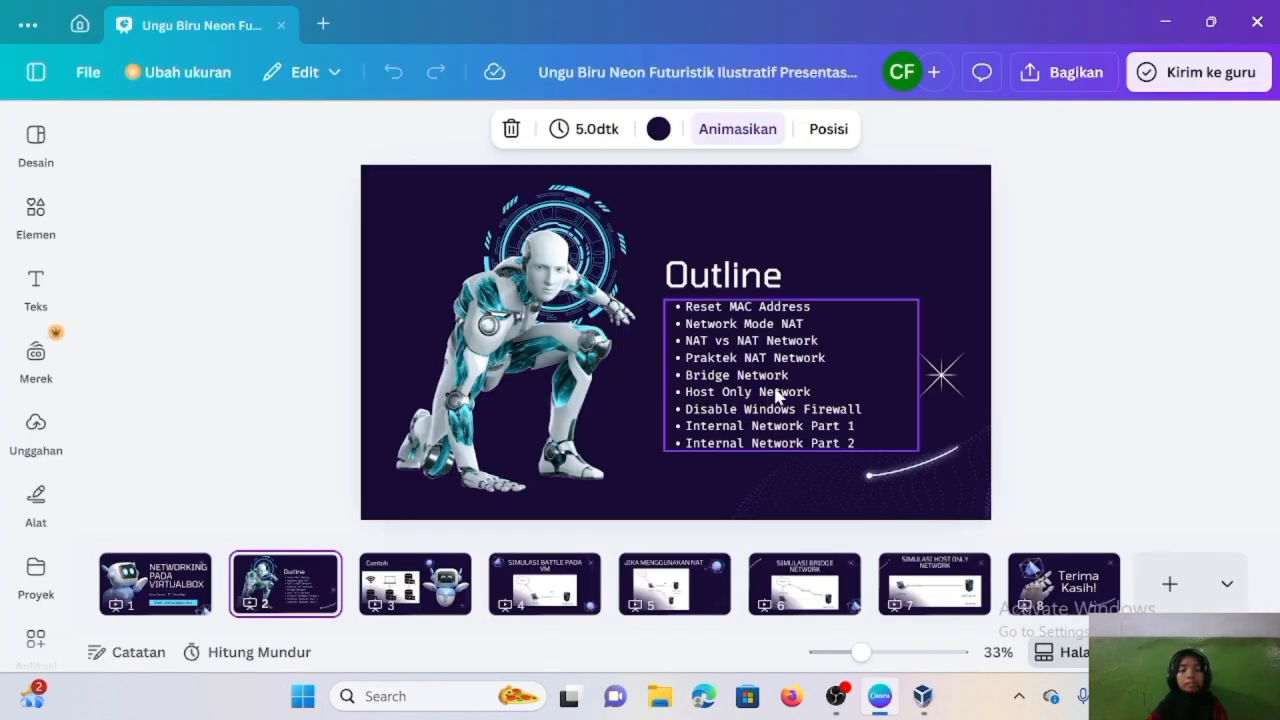
- View Canva slide 7 (Simulasi Host Only Network), return to slide 2, then bring back VirtualBox Manager
click(938, 588)
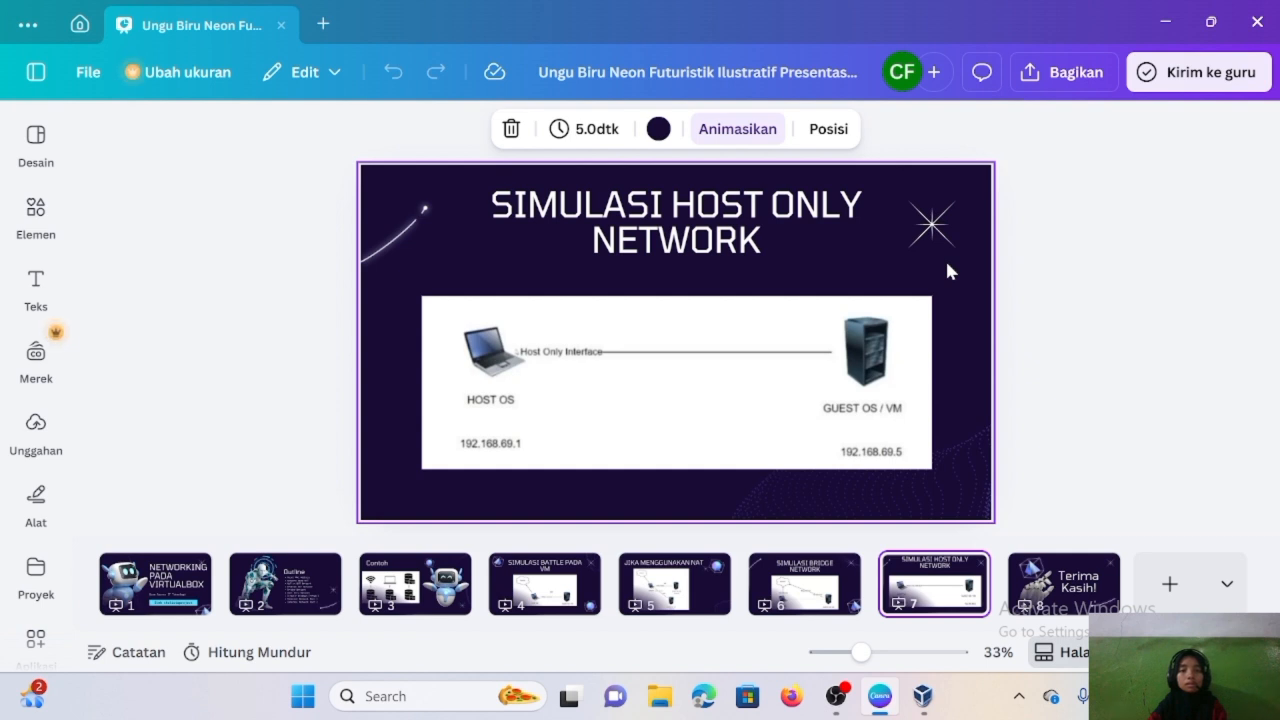
click(280, 578)
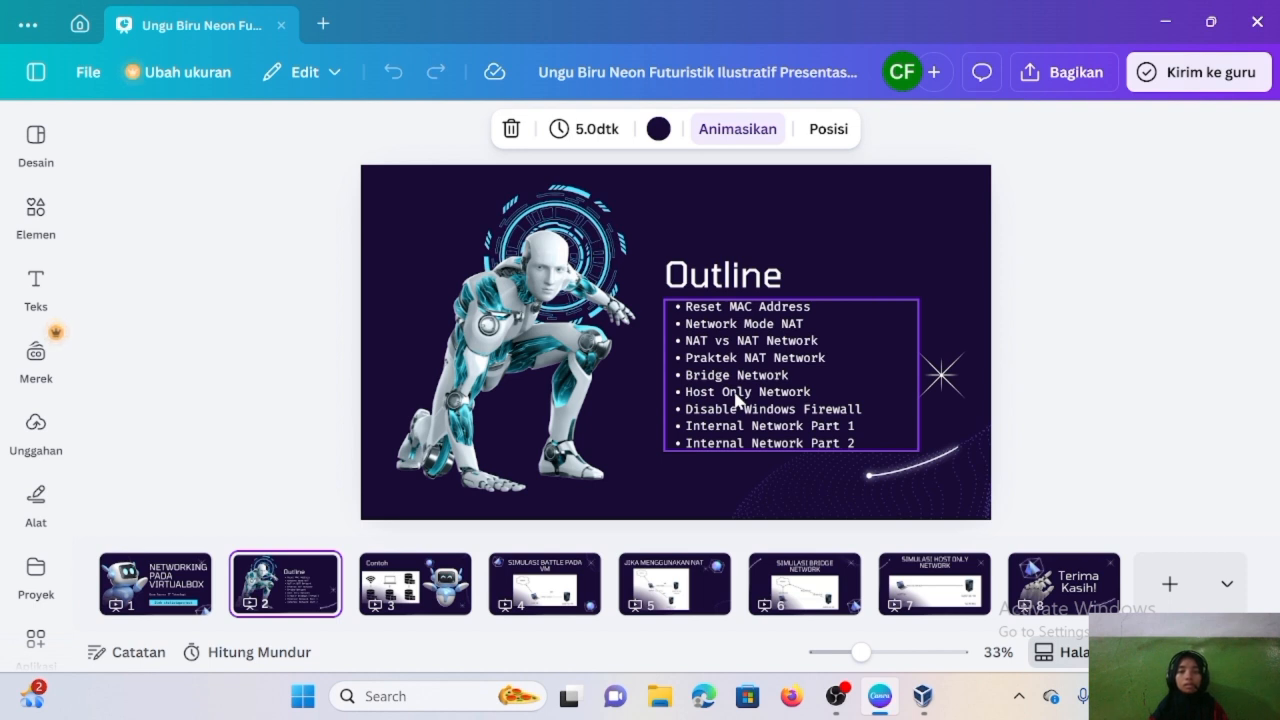
click(935, 703)
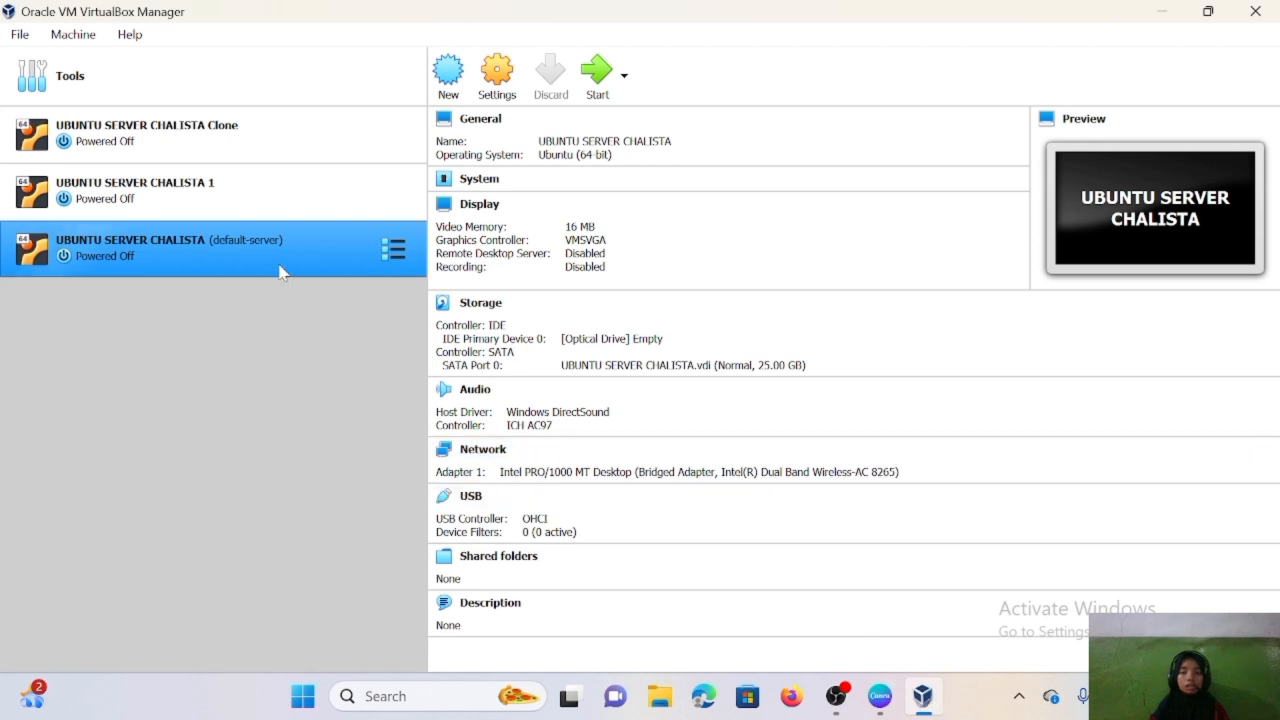
- Attach UBUNTU SERVER CHALISTA's Adapter 1 as Host-only Adapter on 'VirtualBox Host-Only Ethernet Adapter' and save
right_click(270, 247)
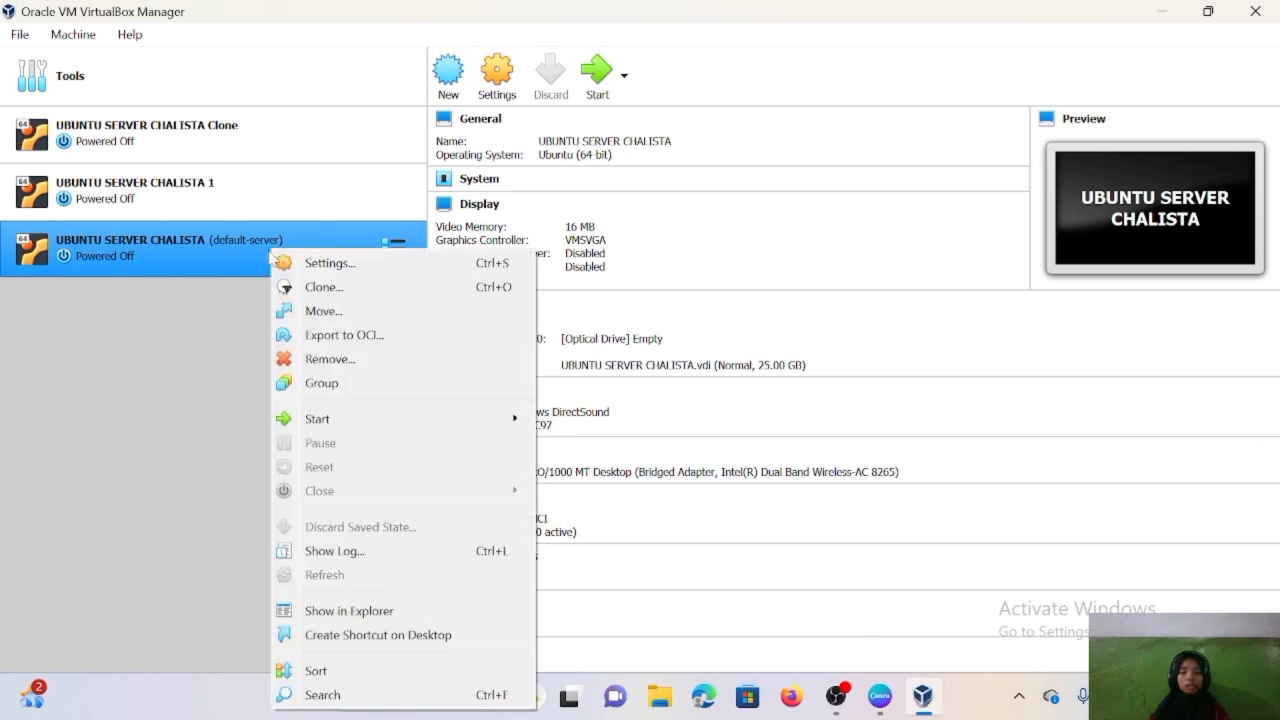
click(363, 270)
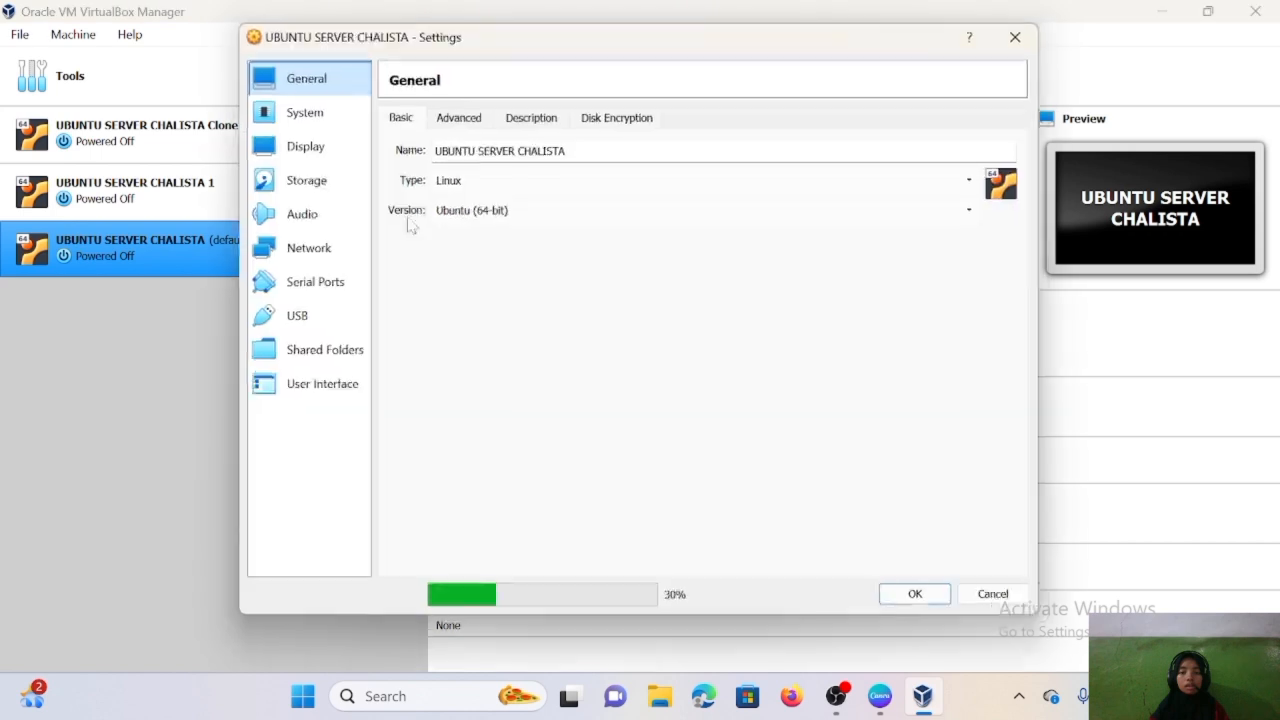
click(286, 240)
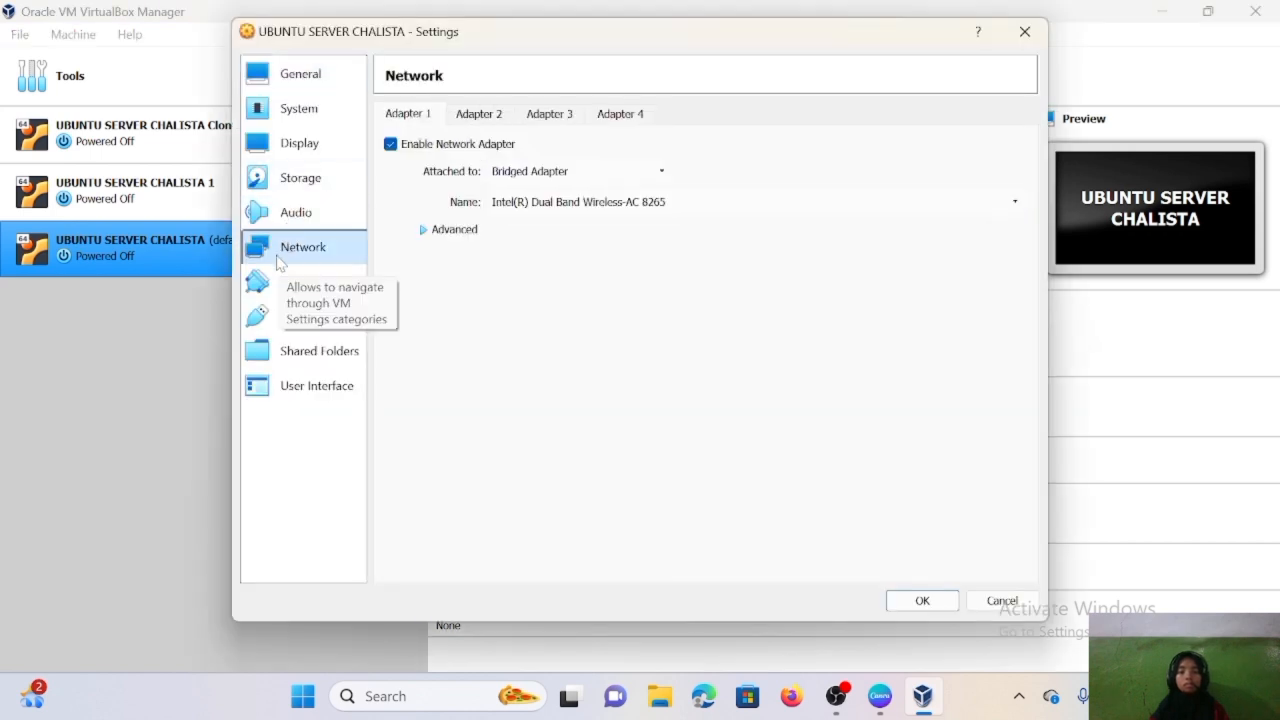
click(541, 172)
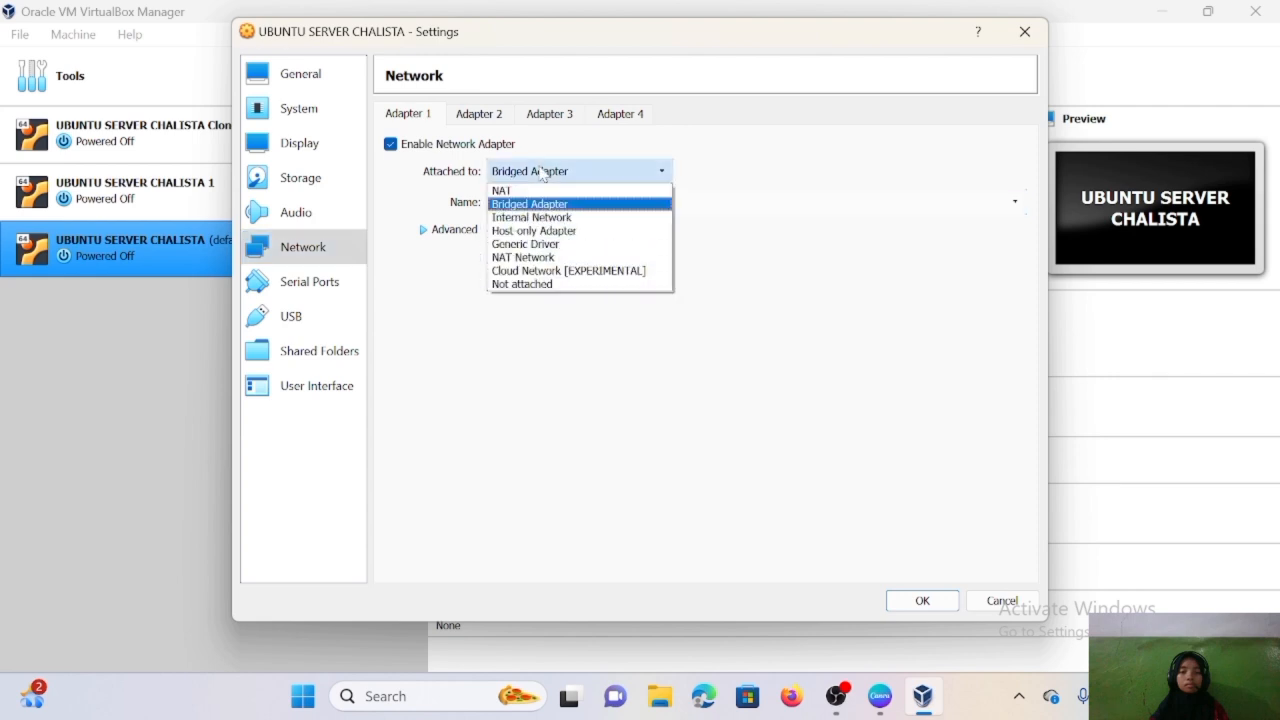
click(548, 231)
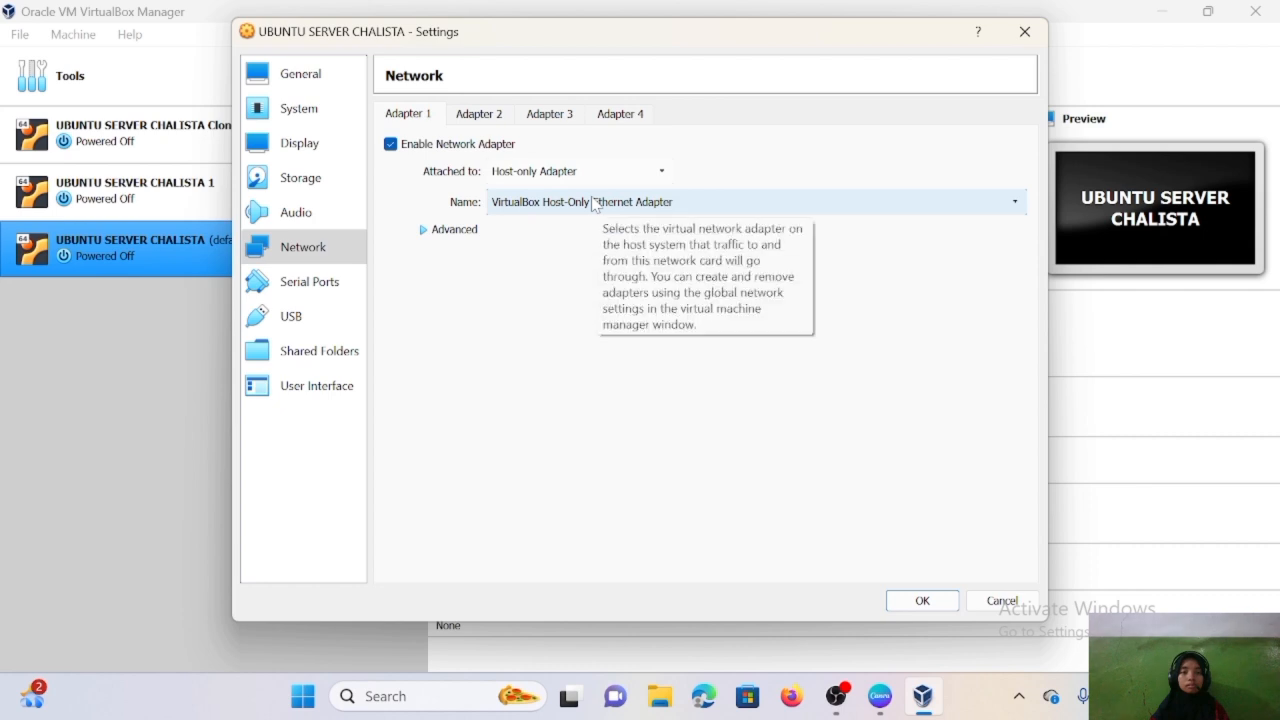
click(596, 205)
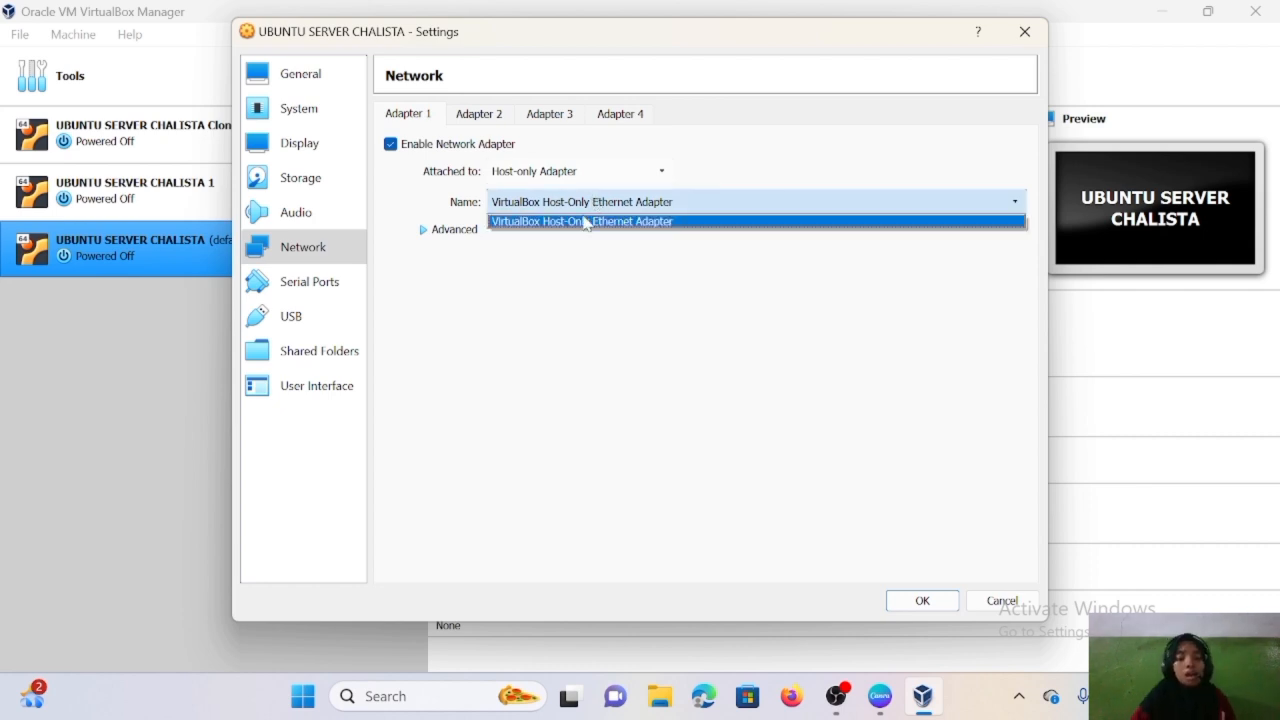
click(733, 223)
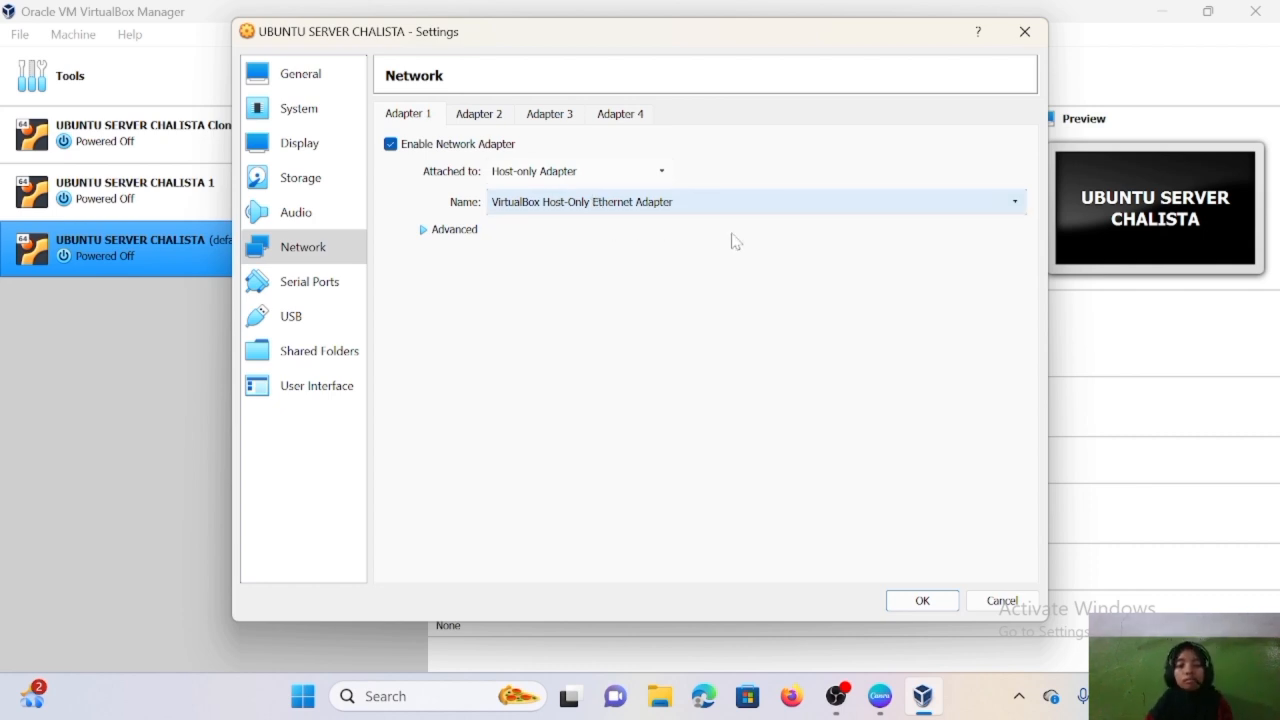
click(918, 602)
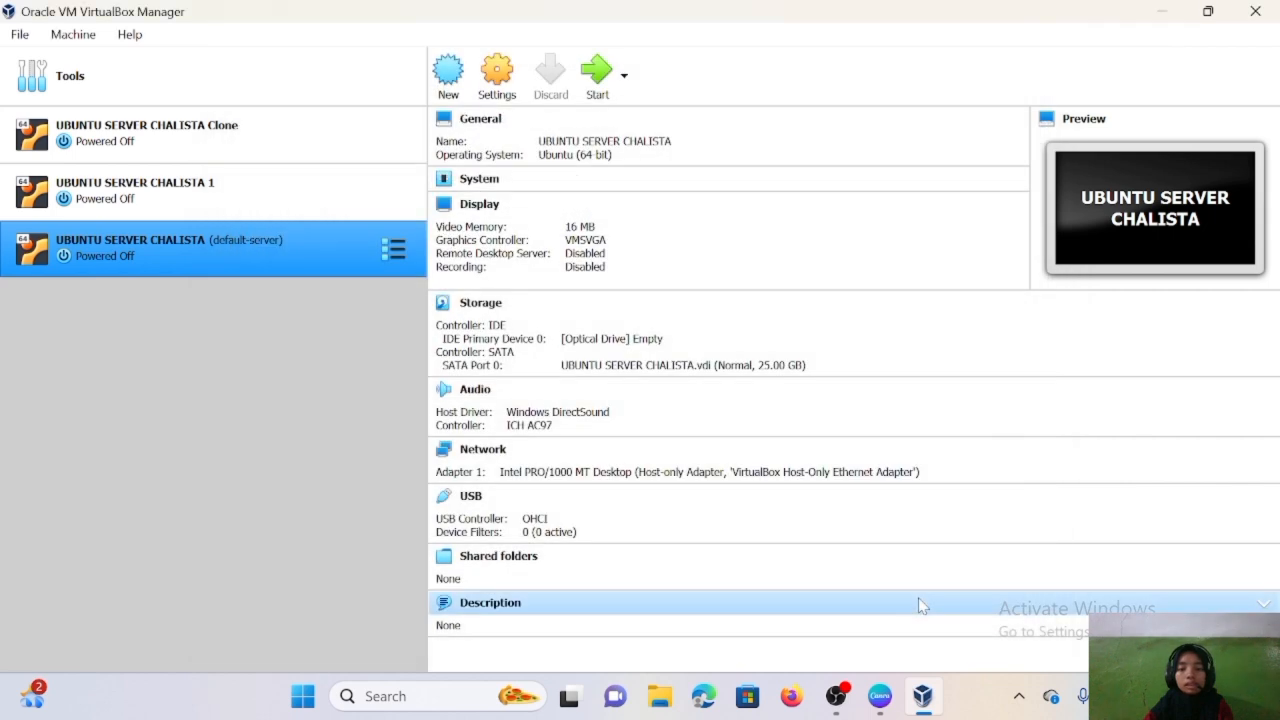
- Boot the Ubuntu server, release the enp0s3 DHCP lease with the sudo password, and run ip address
click(597, 72)
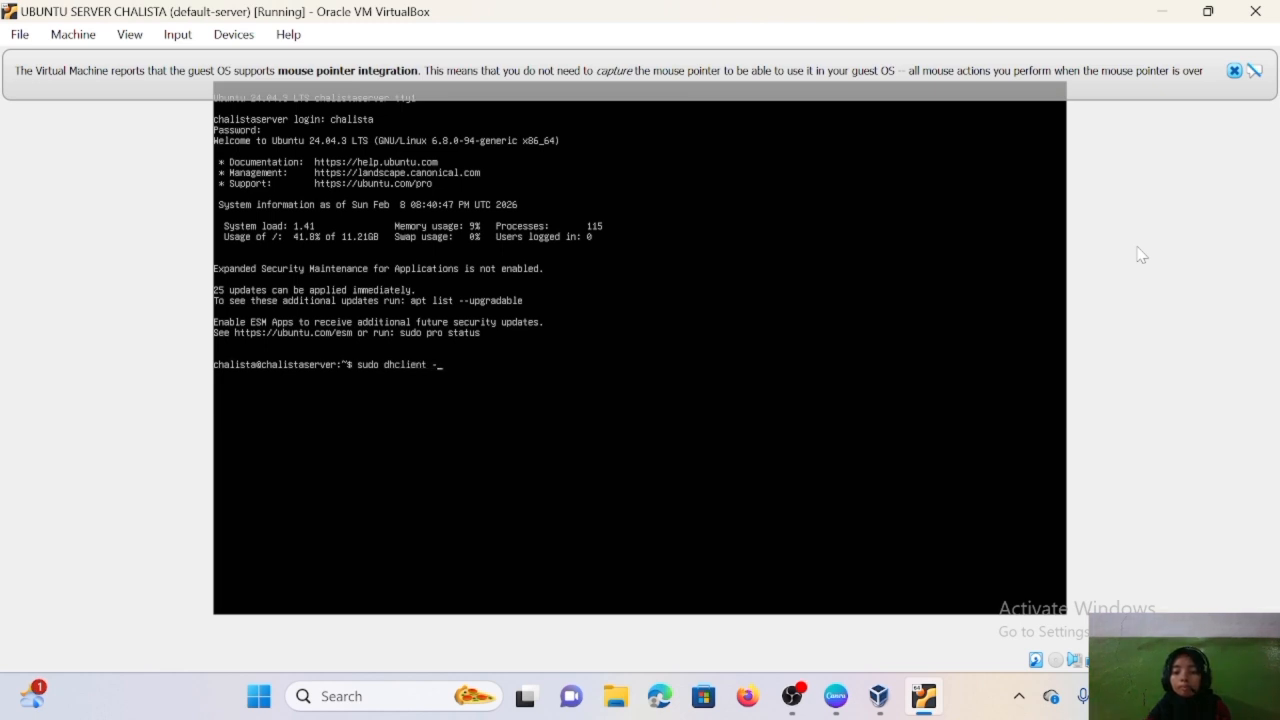
text(enp0s3)
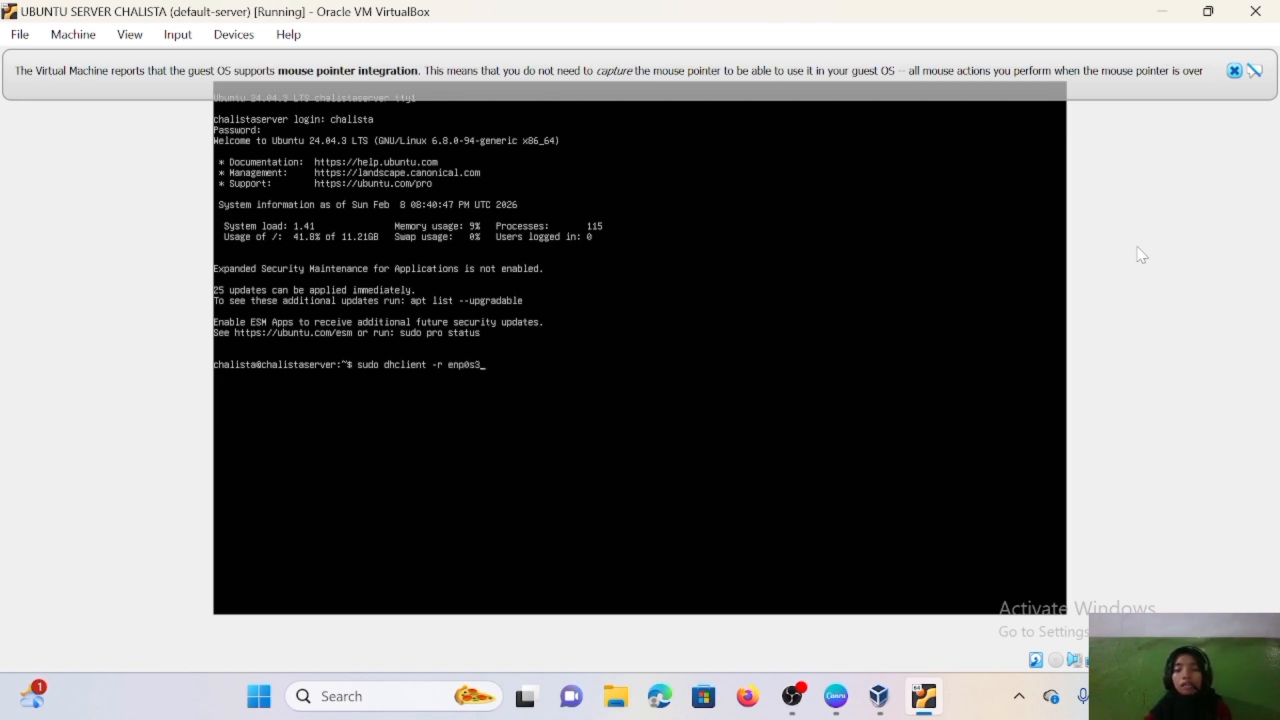
key(Return)
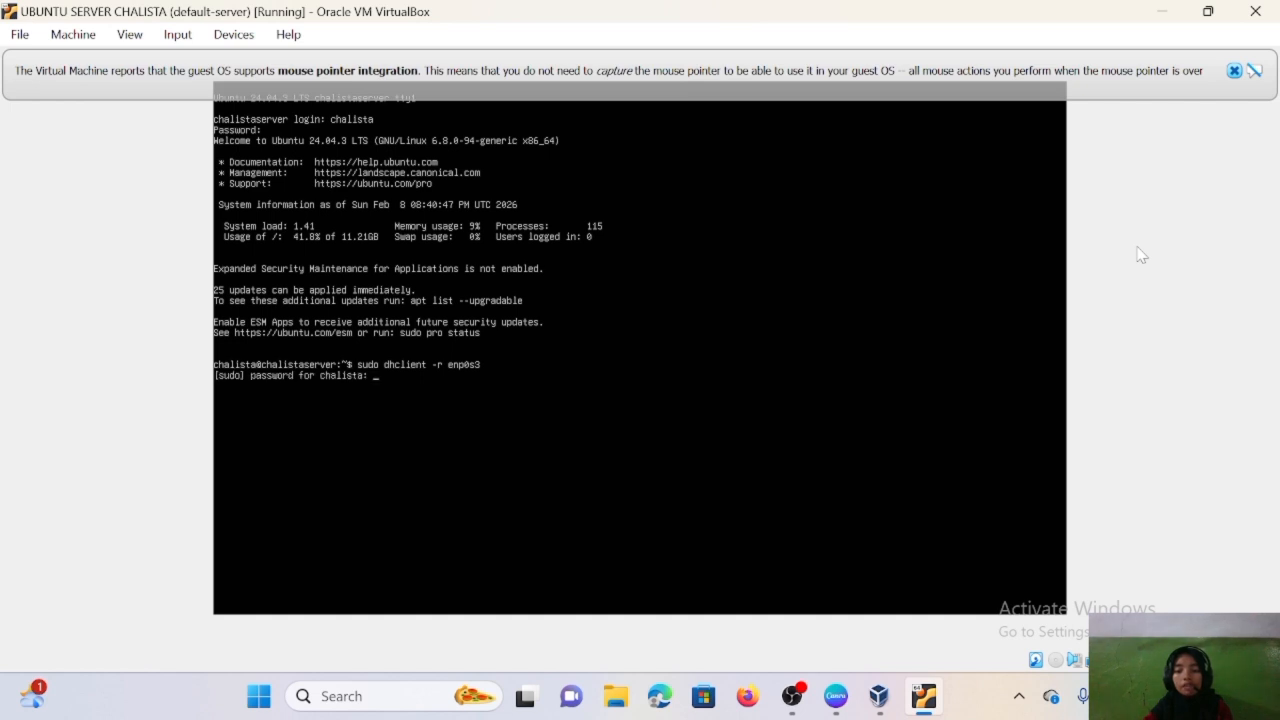
key(Return)
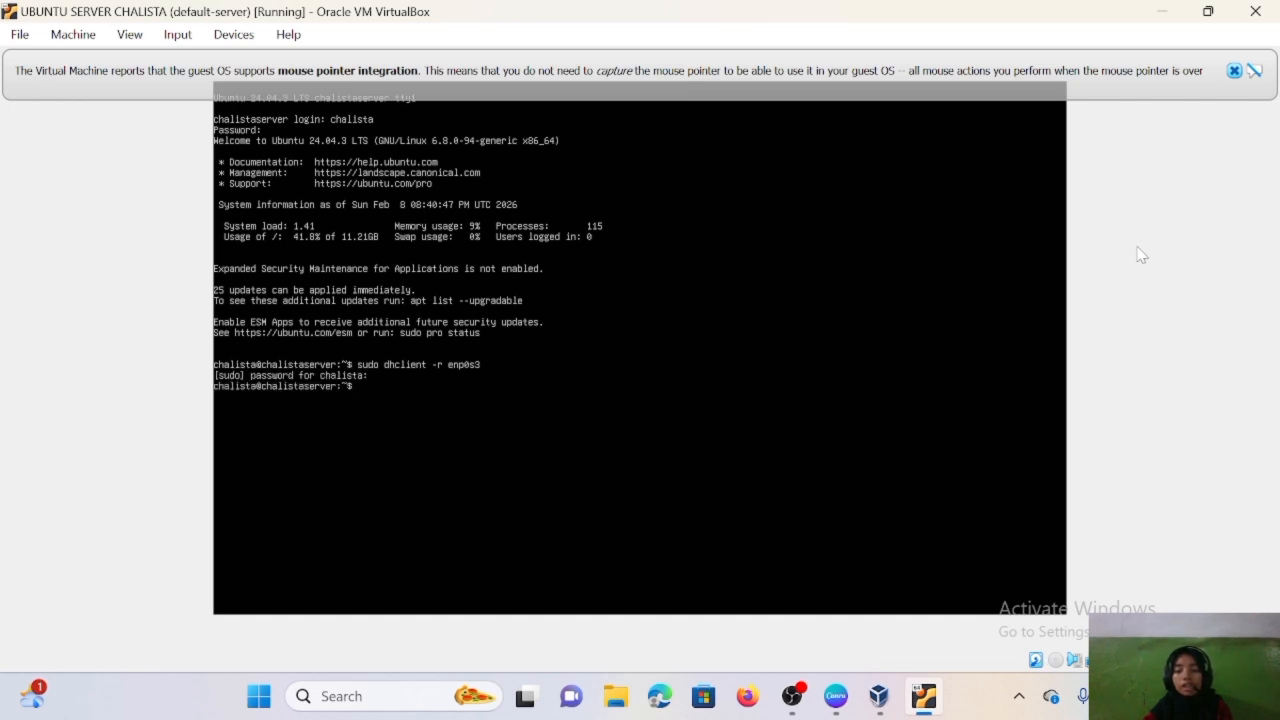
text(ip address)
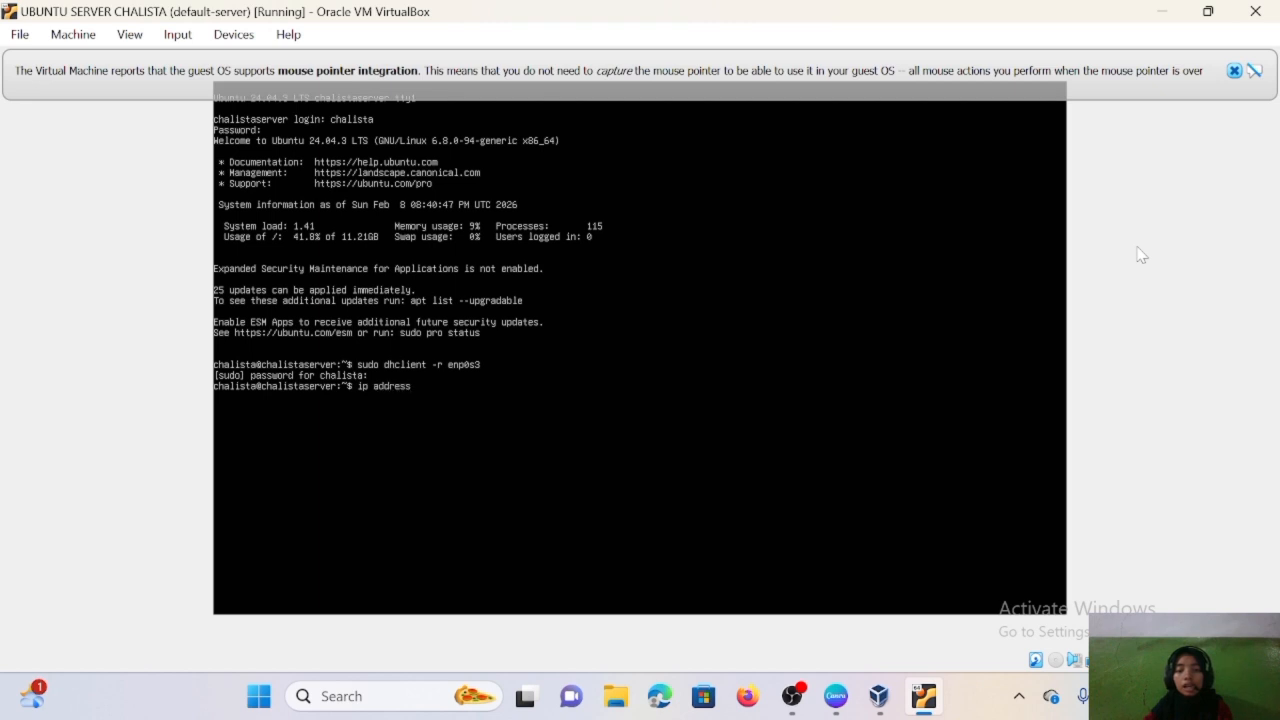
key(Return)
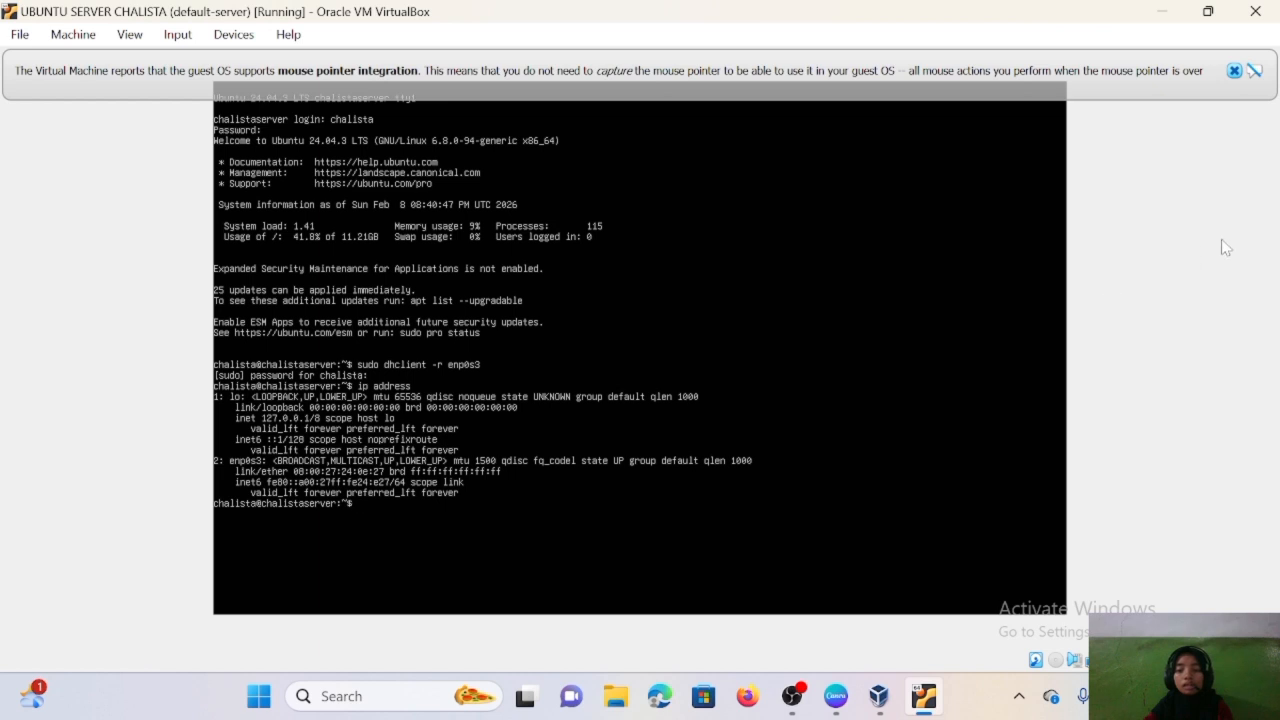
- Run sudo dhclient enp0s3 and confirm with ip address that enp0s3 now has 192.168.56.4/24
key(Return)
key(Return)
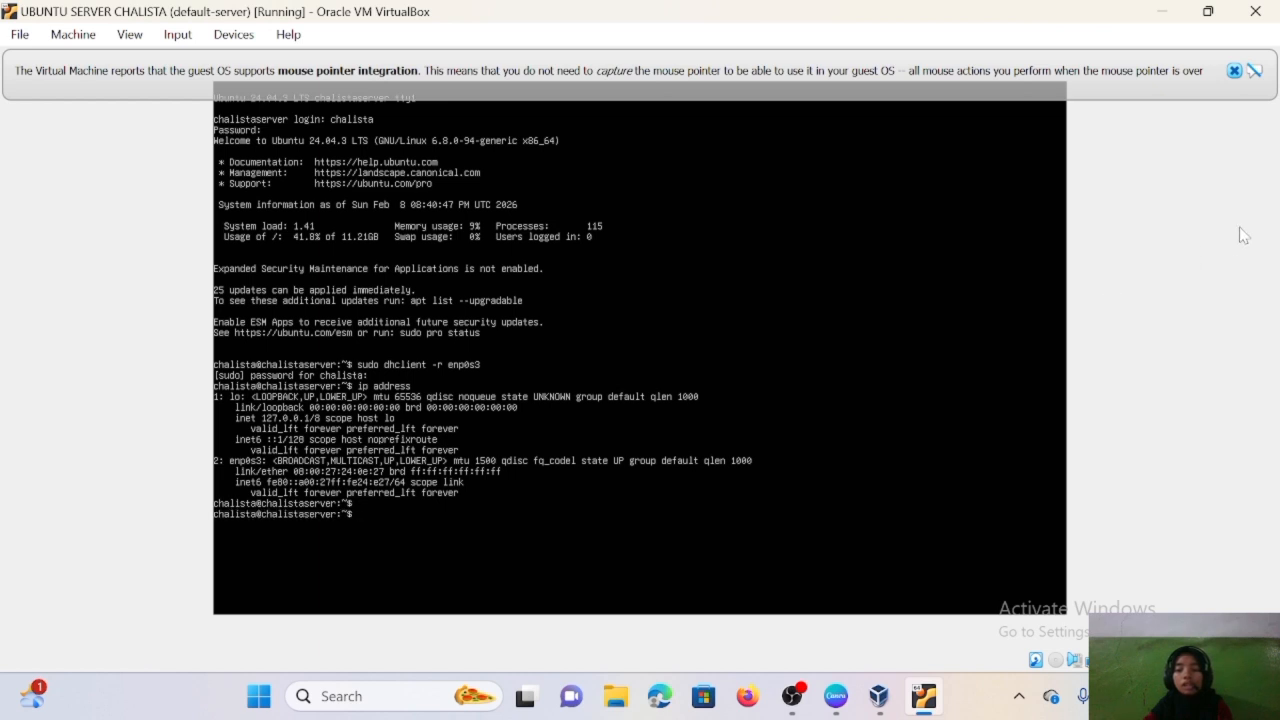
text(sudo)
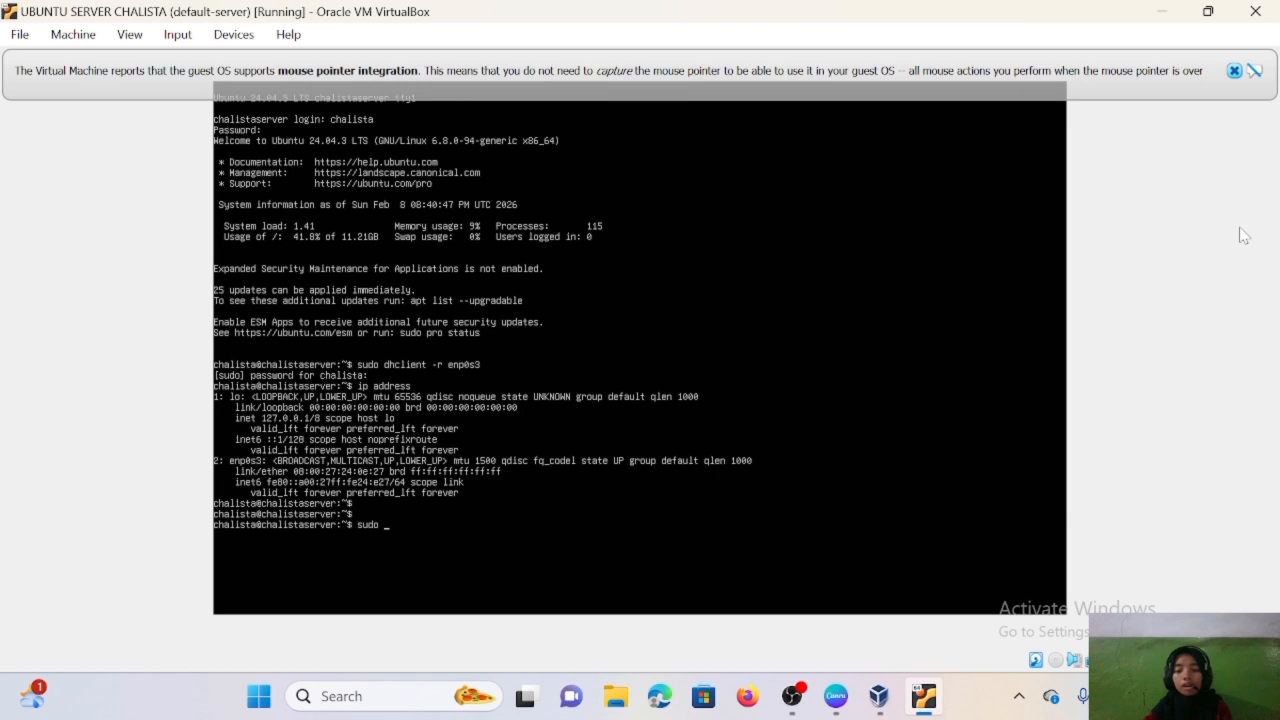
text( dh)
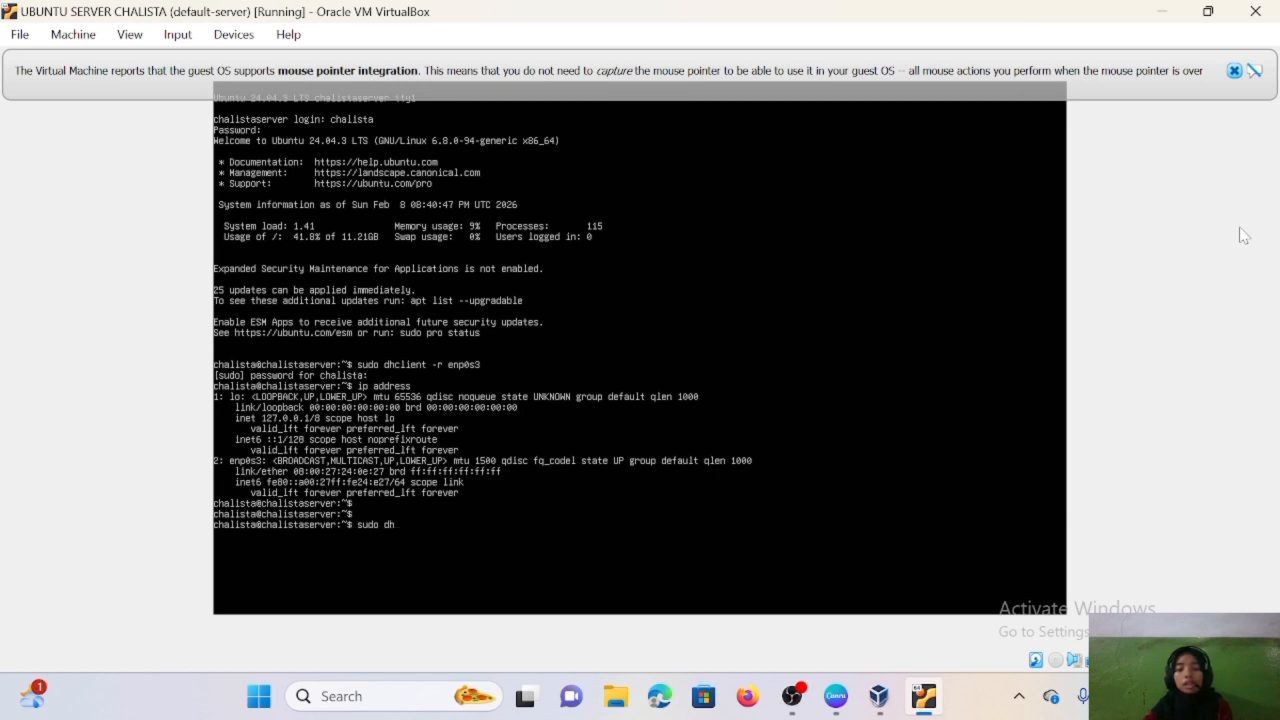
text(clien)
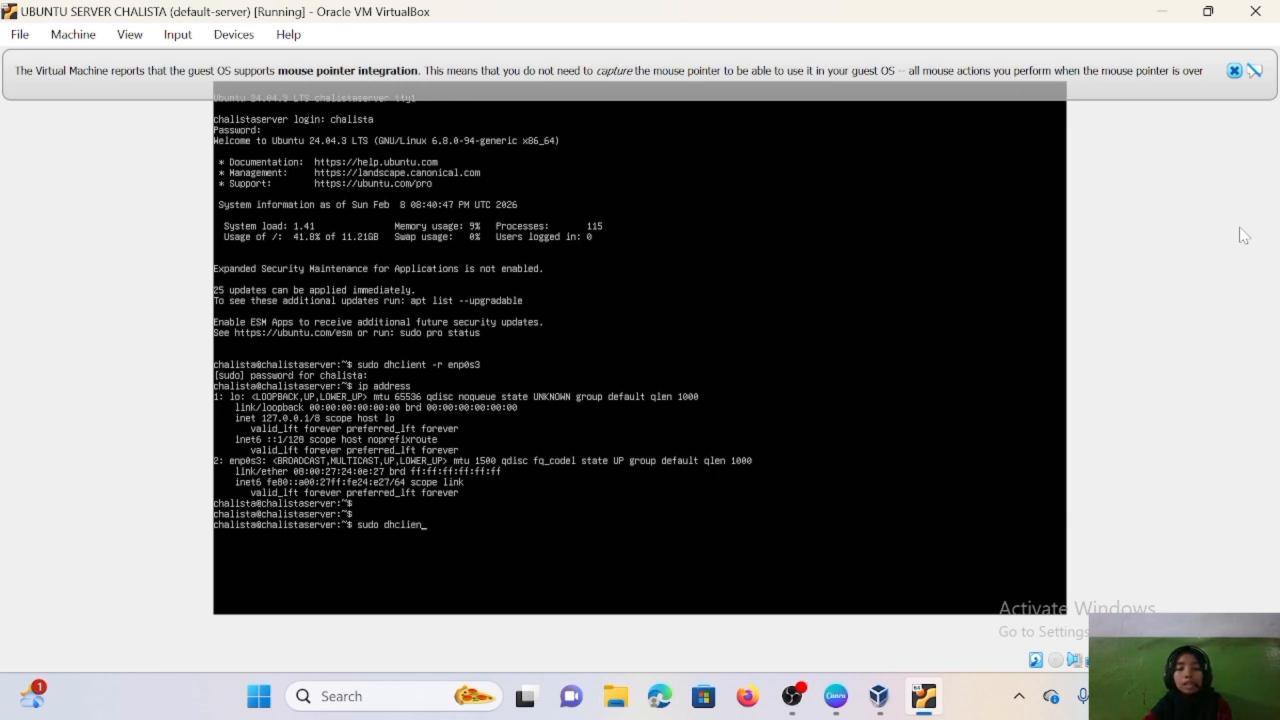
text(t enp0s3)
key(Return)
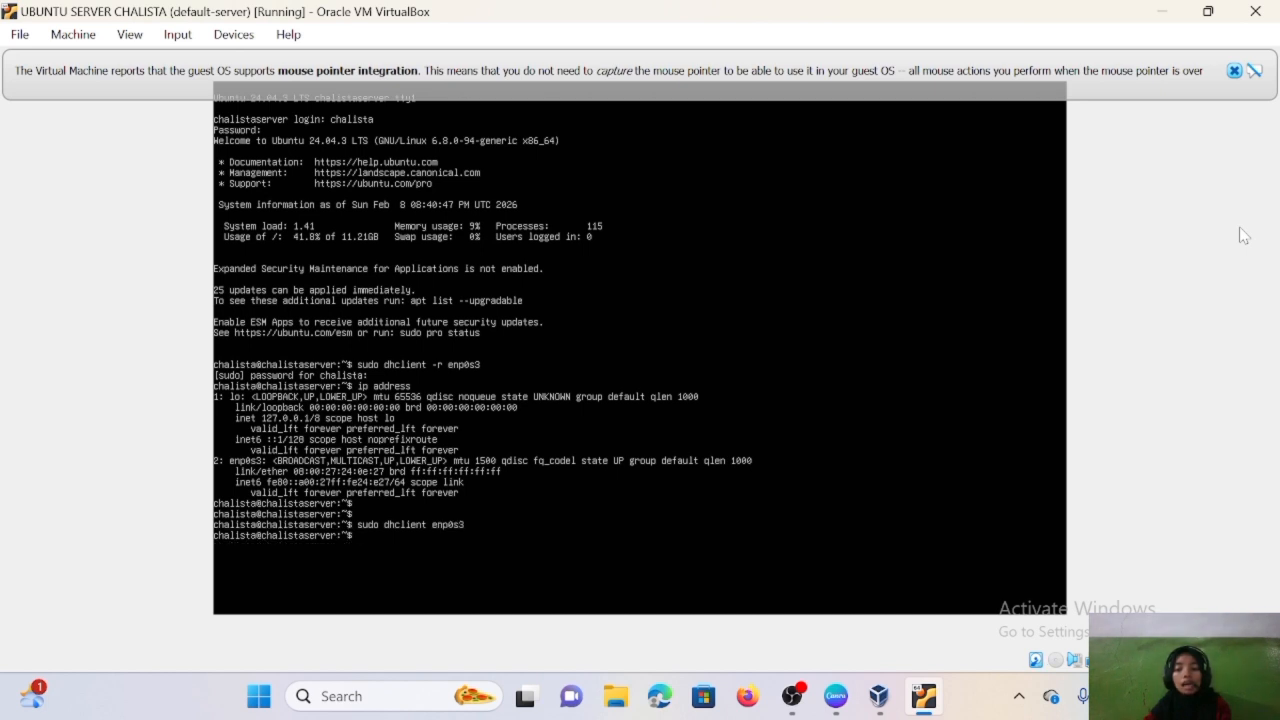
text(i)
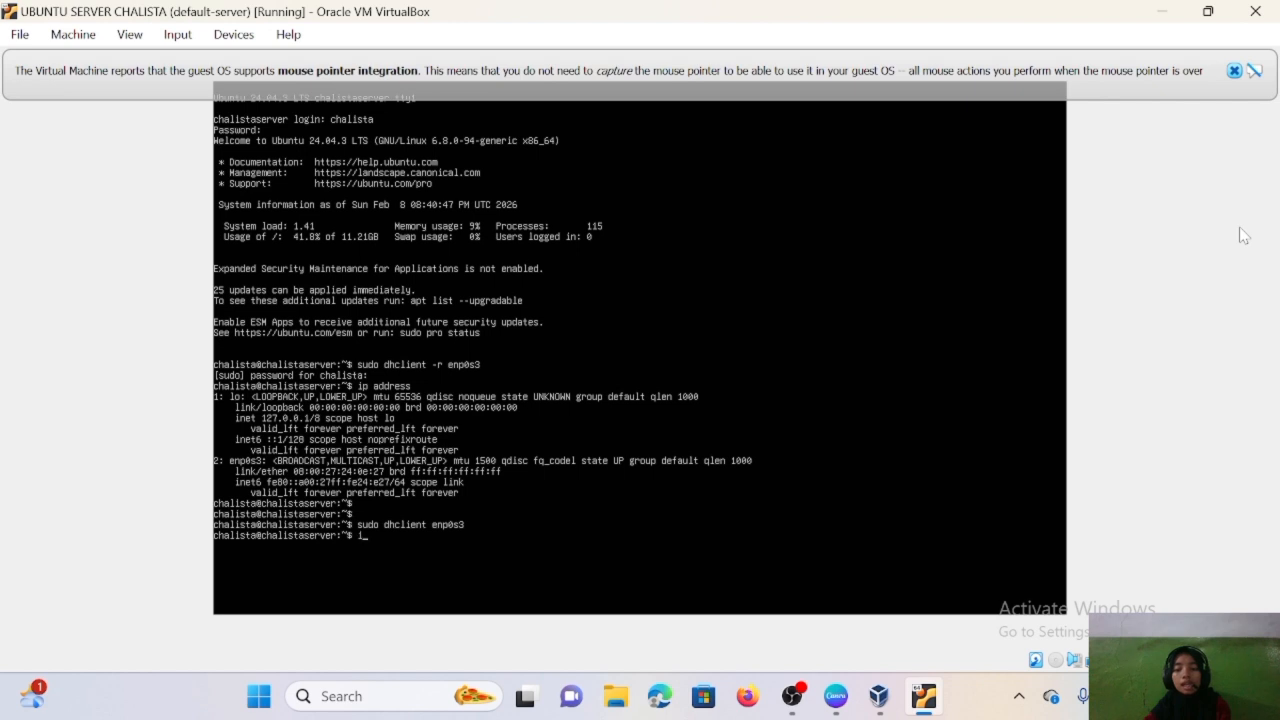
text(p address)
key(Return)
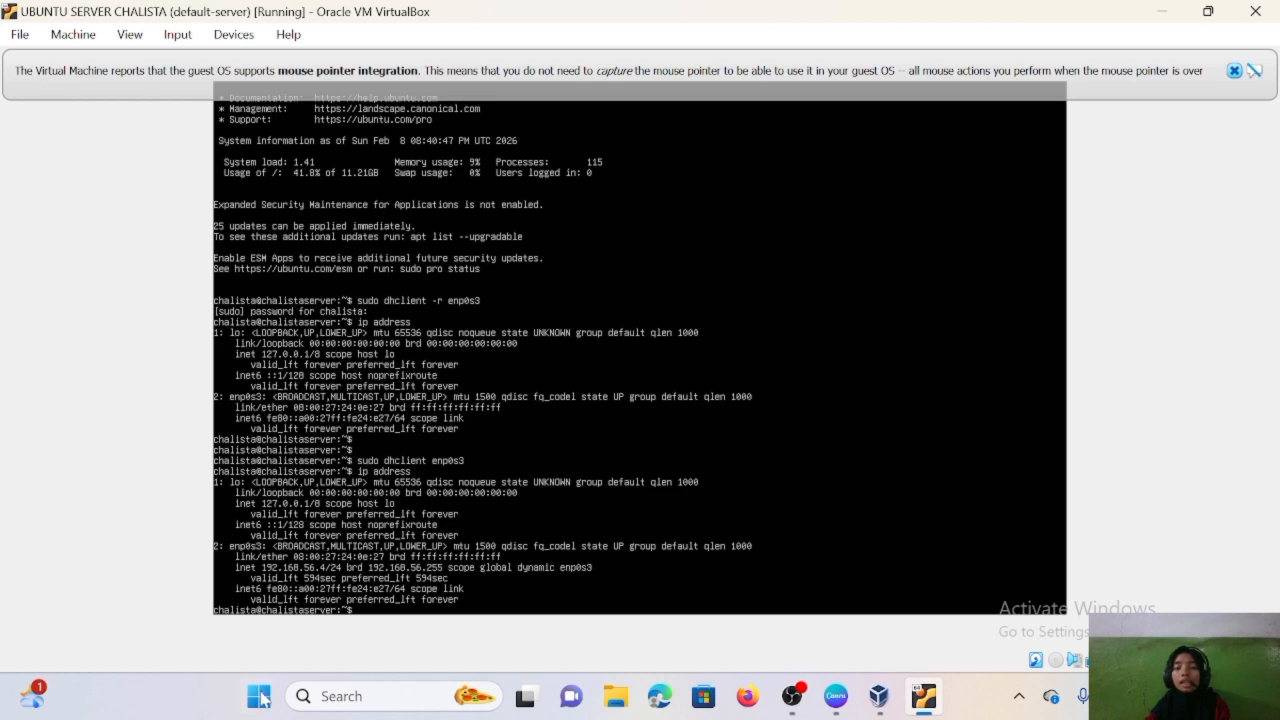
click(360, 696)
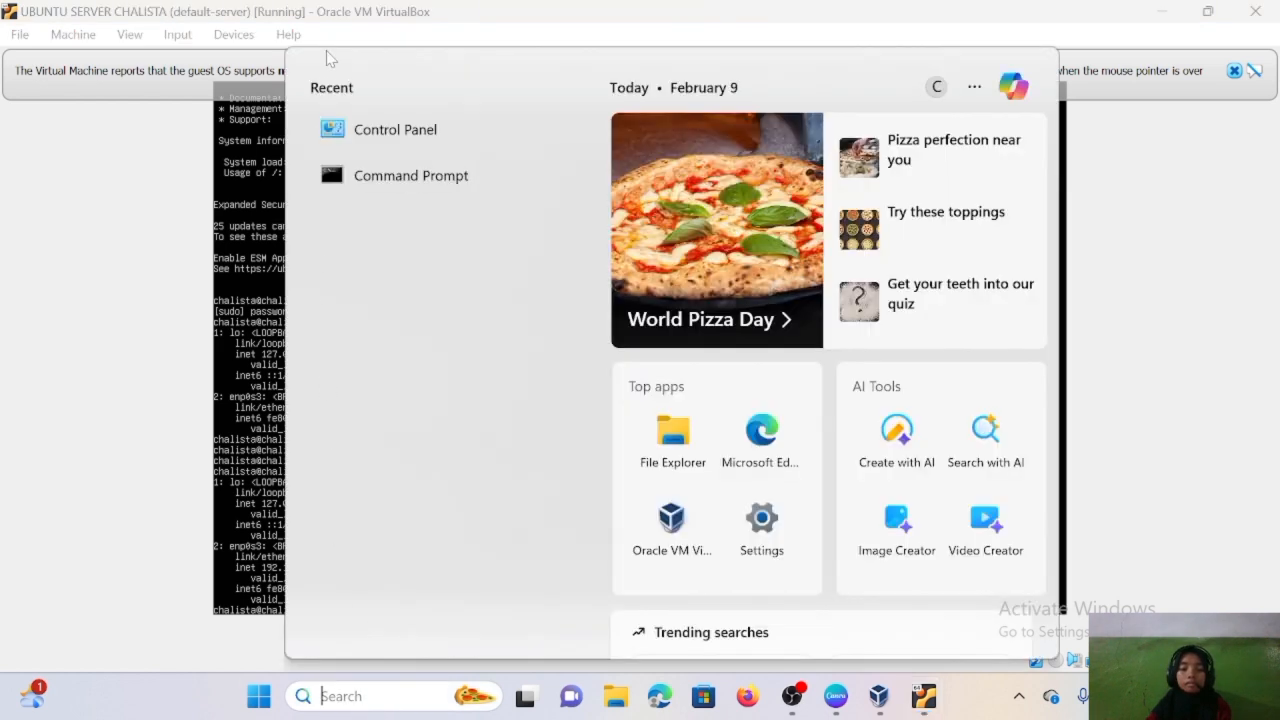
- In Control Panel, open the VirtualBox Host-Only Network adapter's details showing IPv4 192.168.56.1, mask 255.255.255.0
click(400, 128)
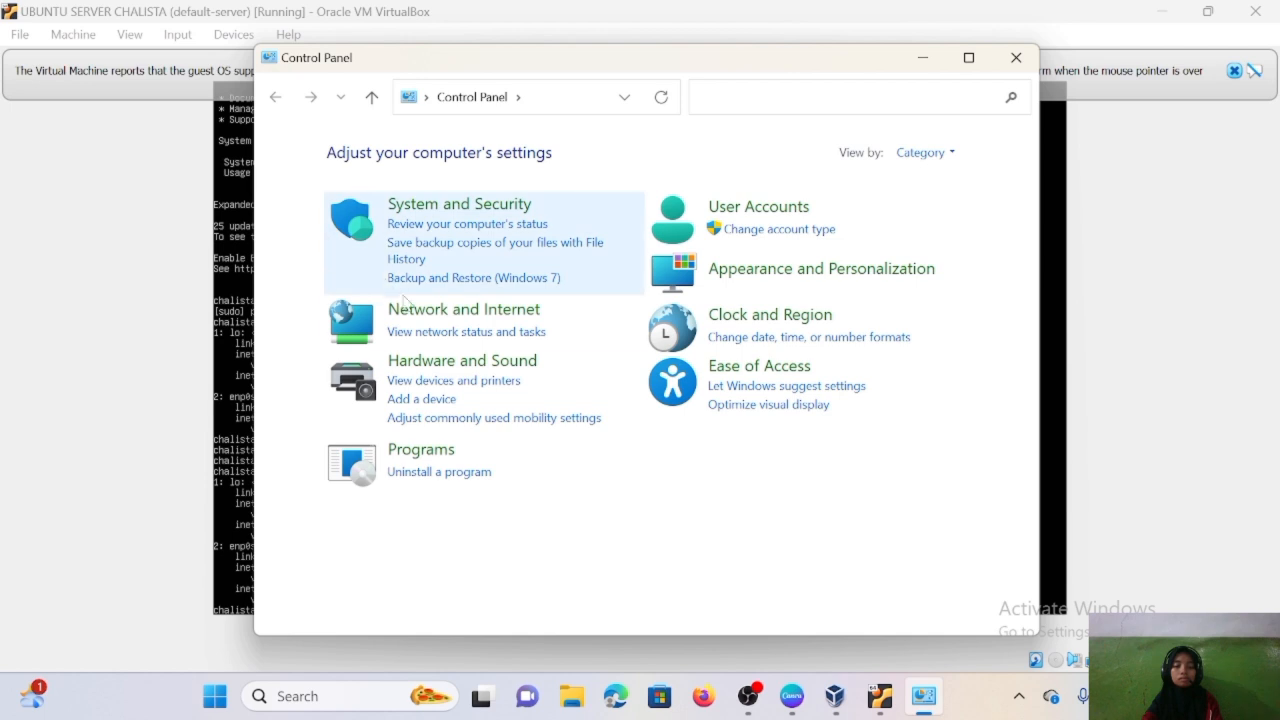
click(443, 316)
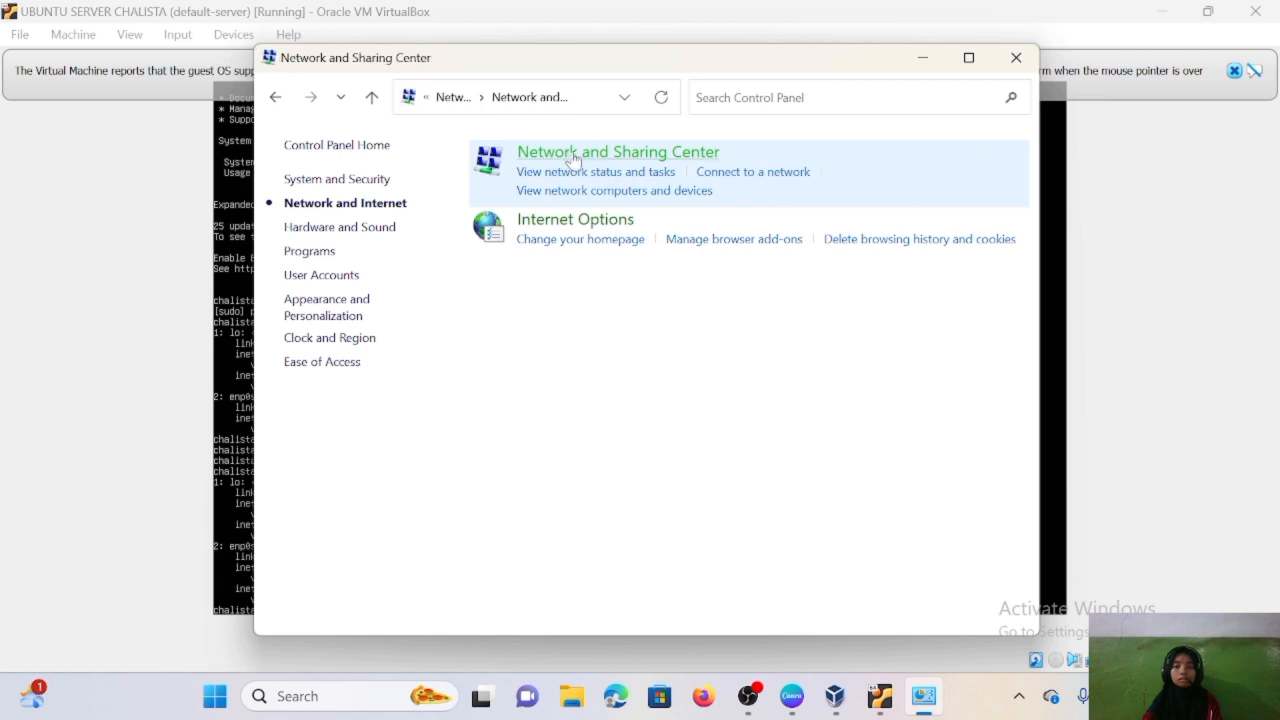
click(570, 153)
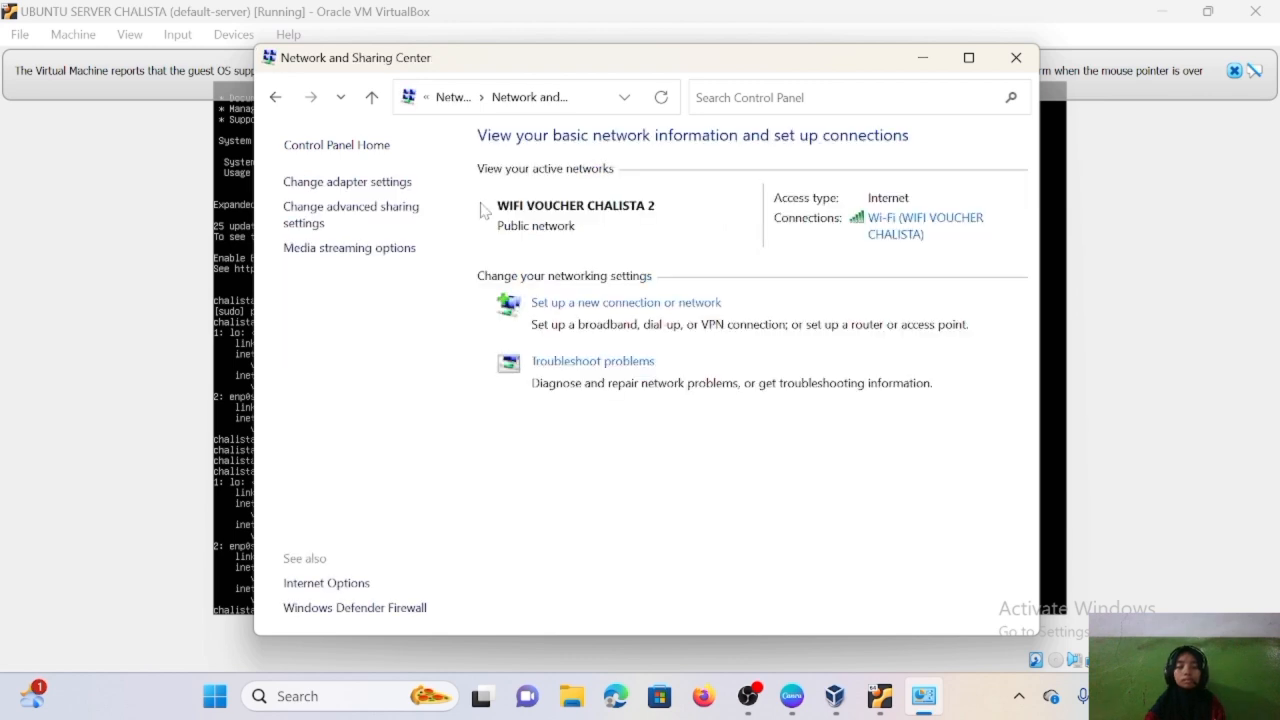
click(405, 182)
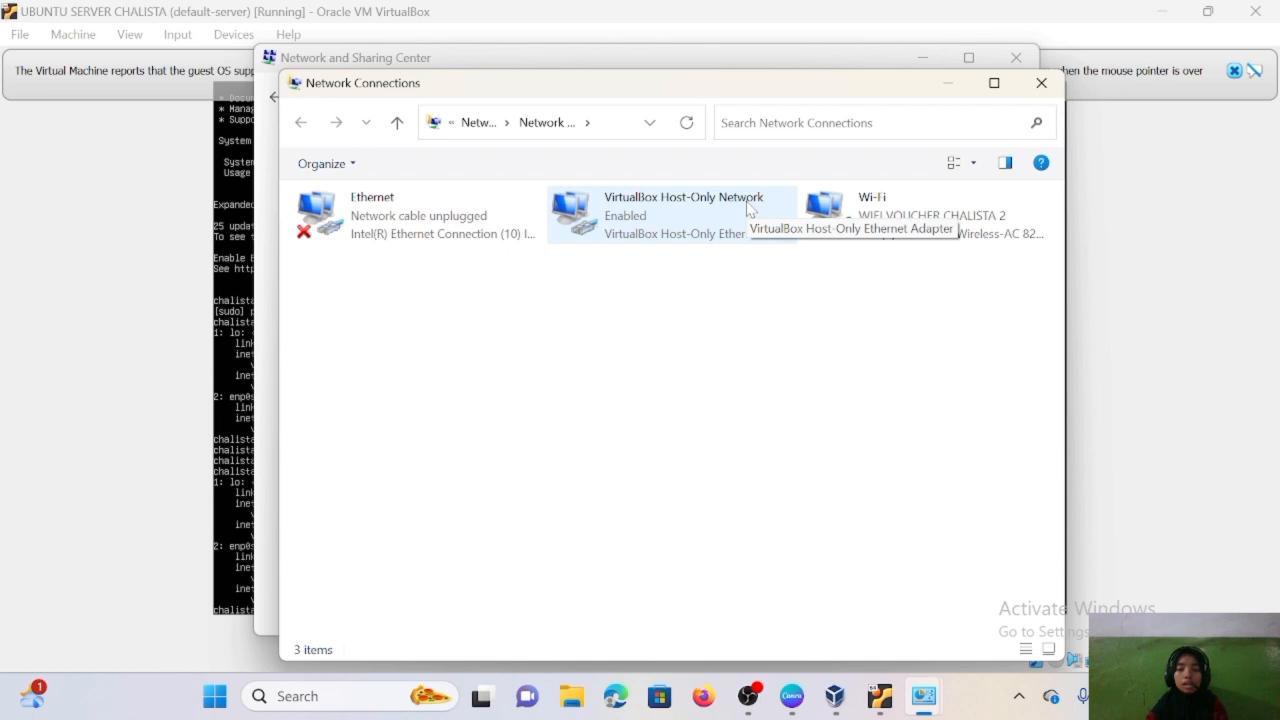
click(678, 220)
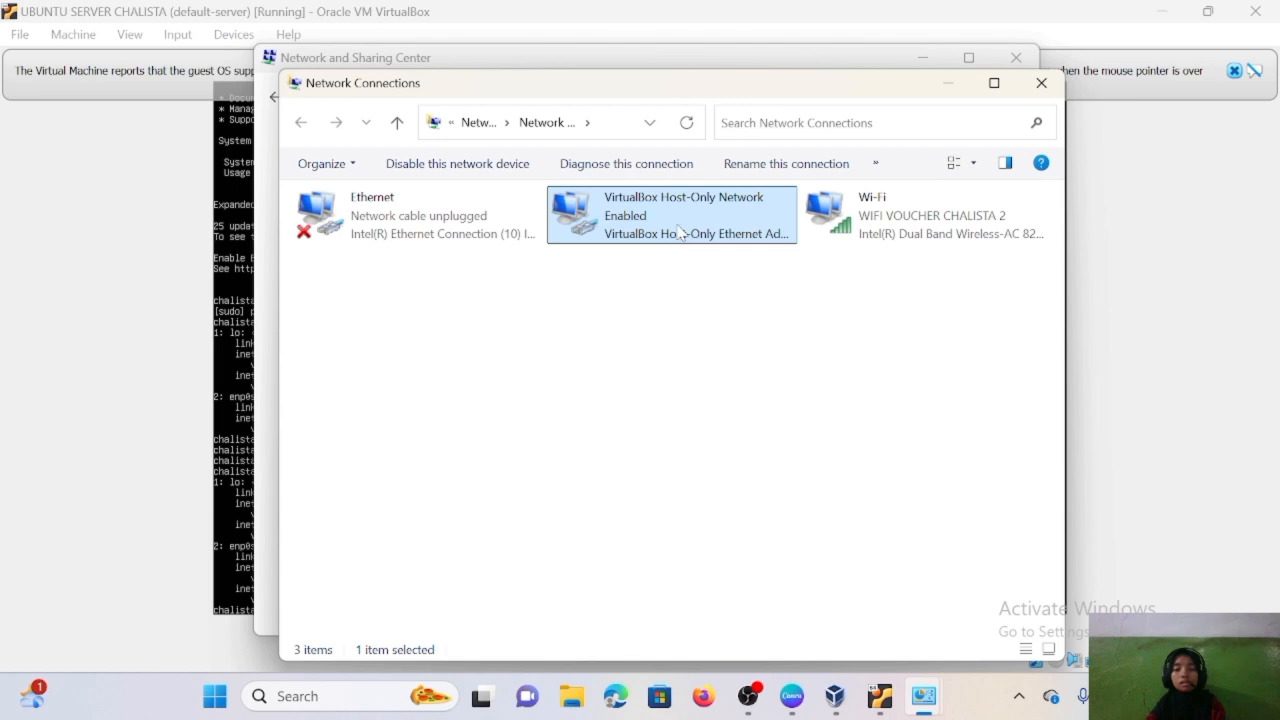
double_click(679, 226)
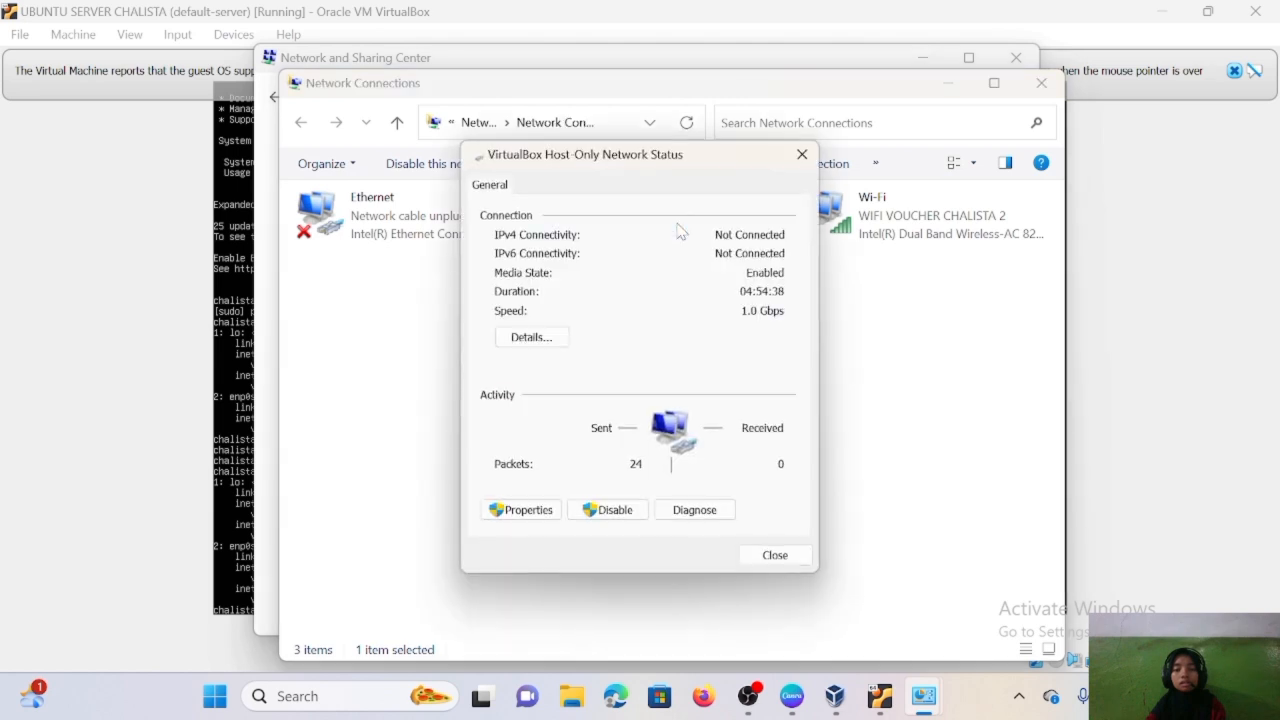
click(522, 340)
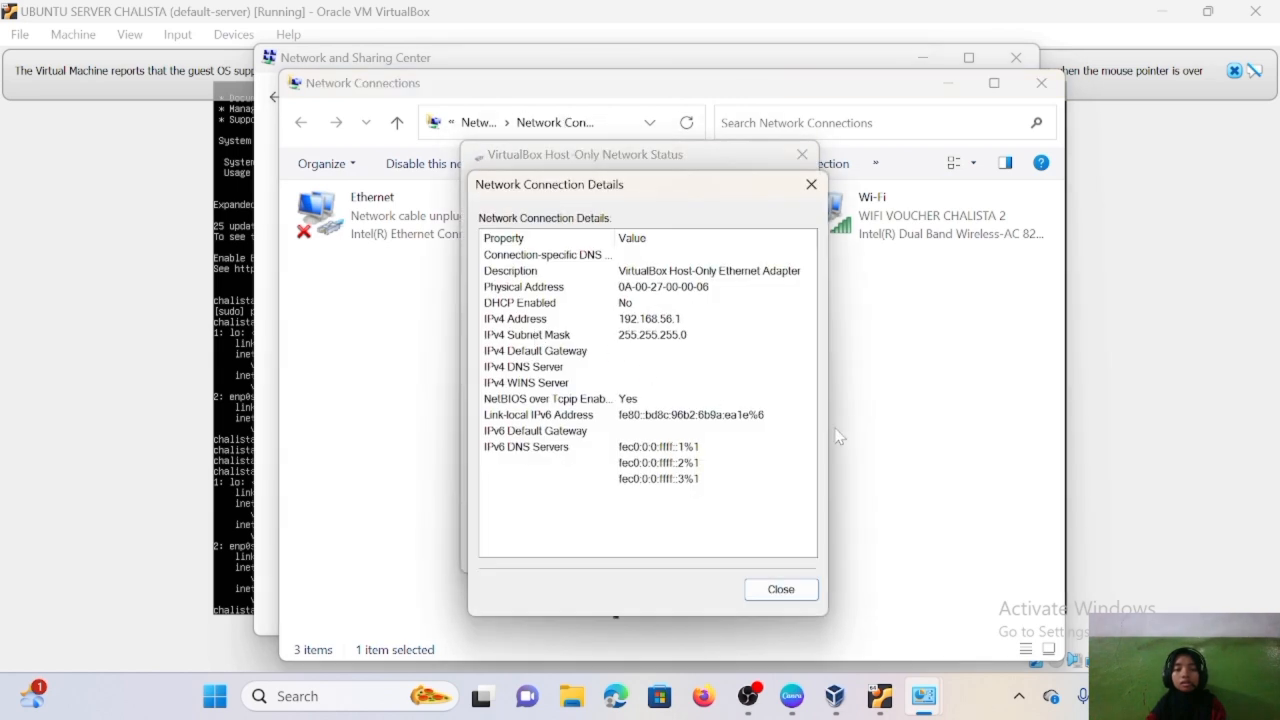
click(880, 696)
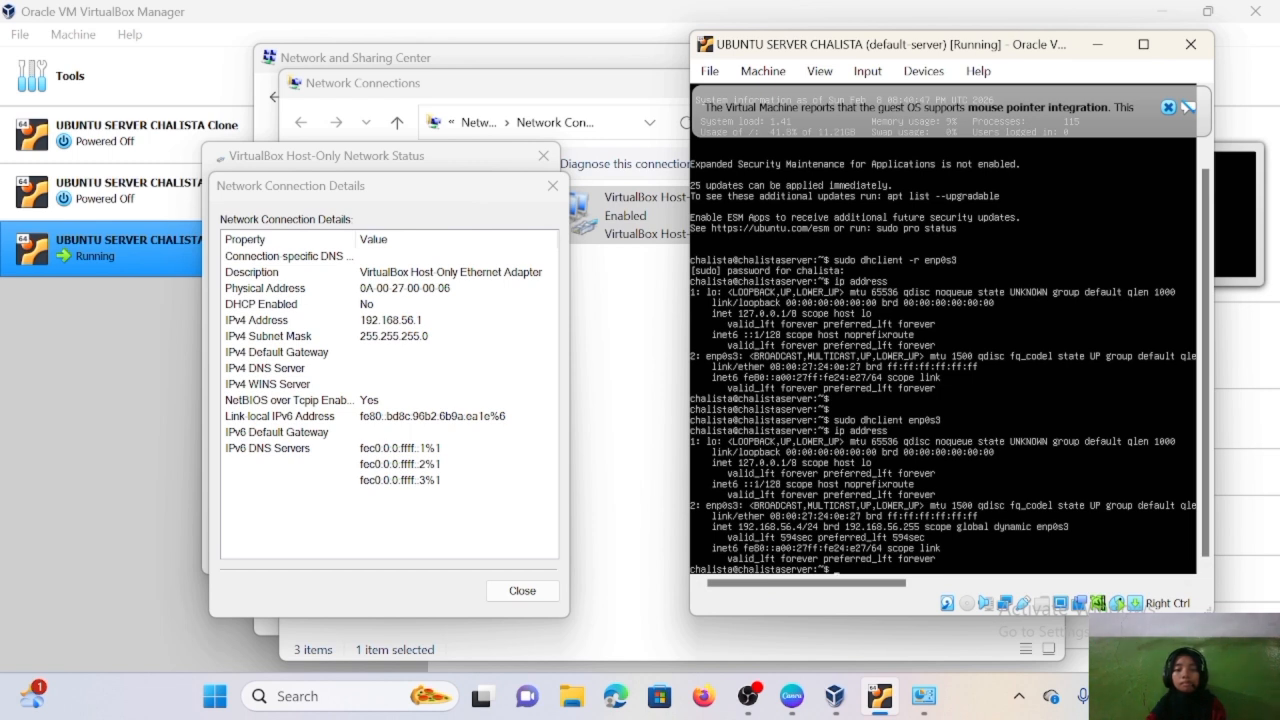
- Enter ping 192.168.56.1 in the server terminal to reach the host's host-only address
text(ping)
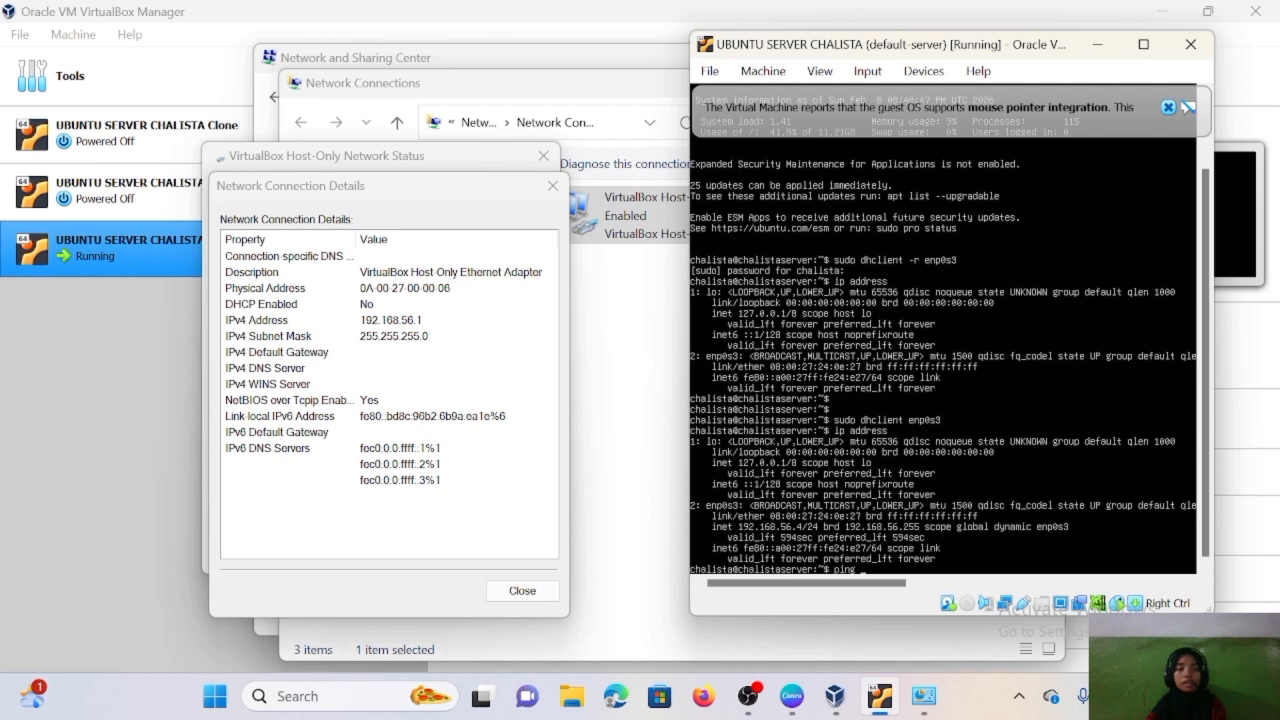
key(BackSpace)
key(BackSpace)
key(BackSpace)
key(BackSpace)
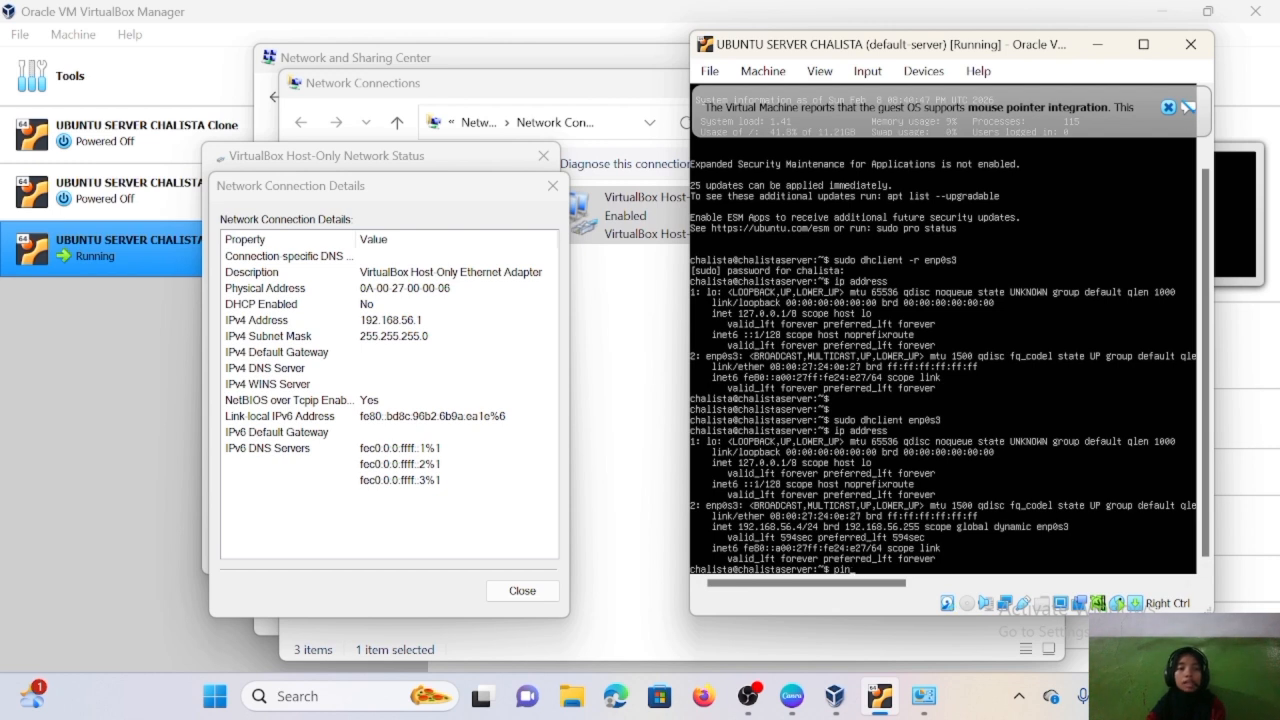
key(Return)
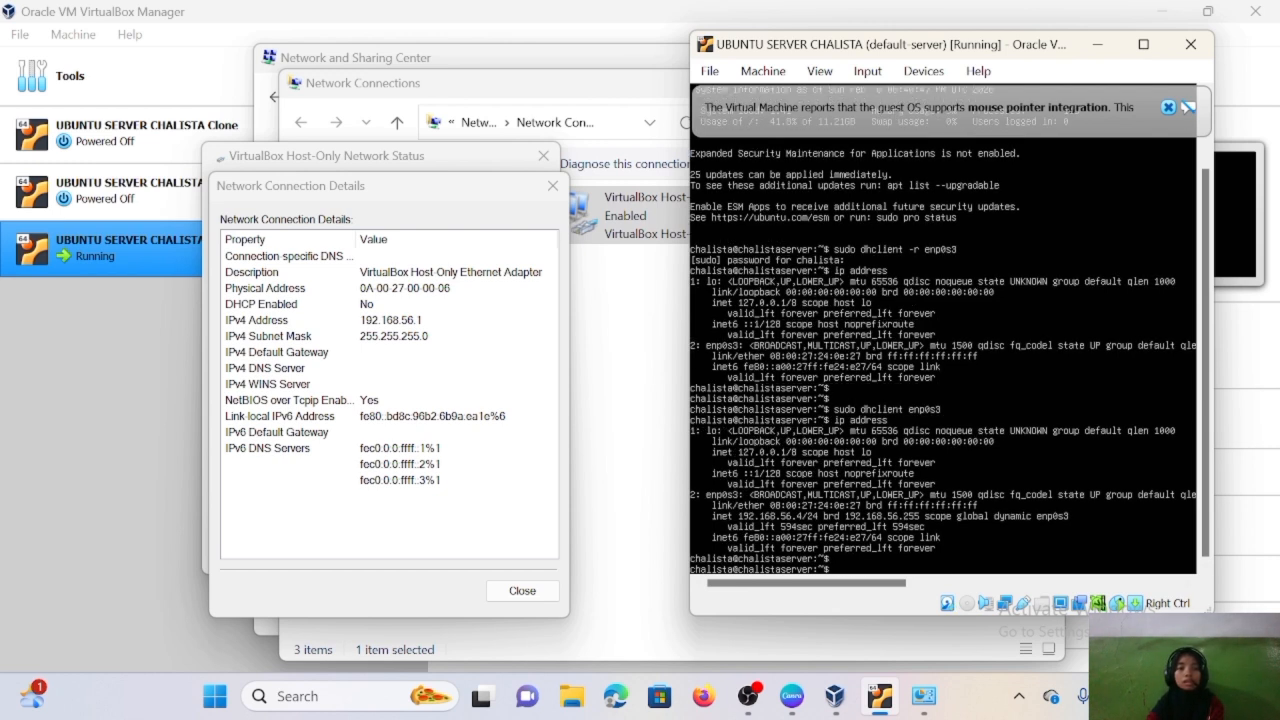
text(ping)
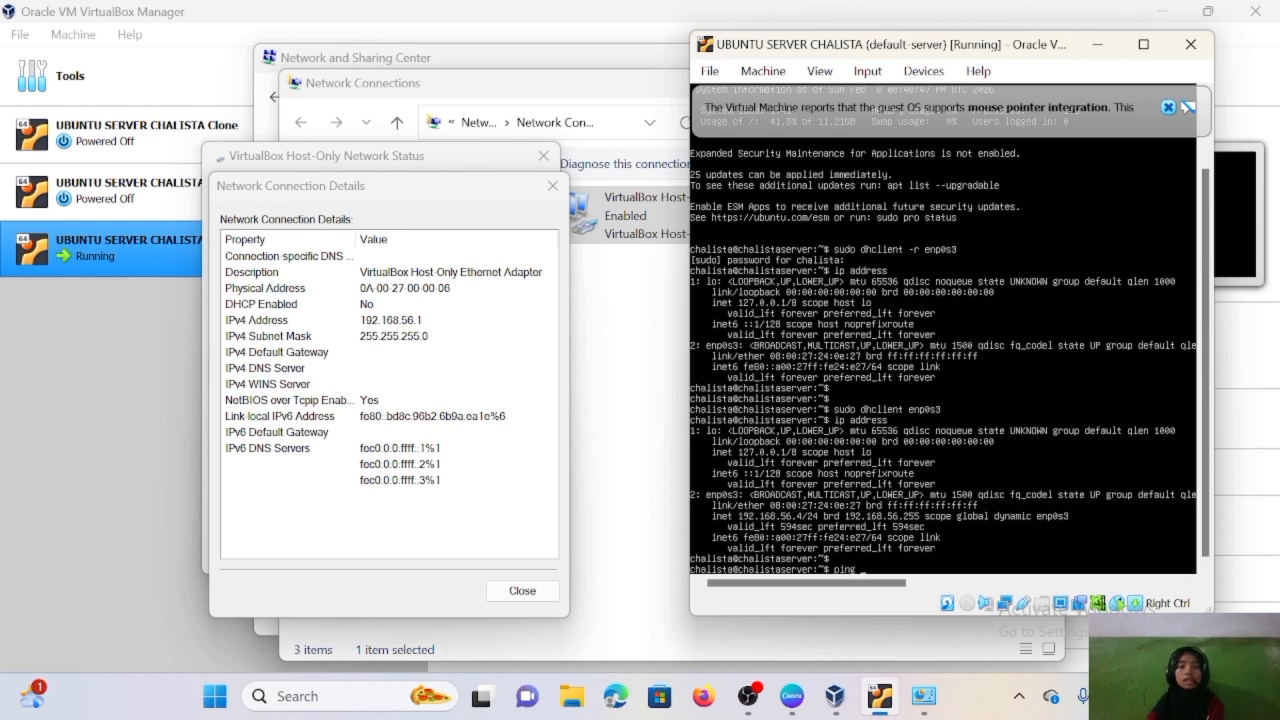
text( 192.168.56.1)
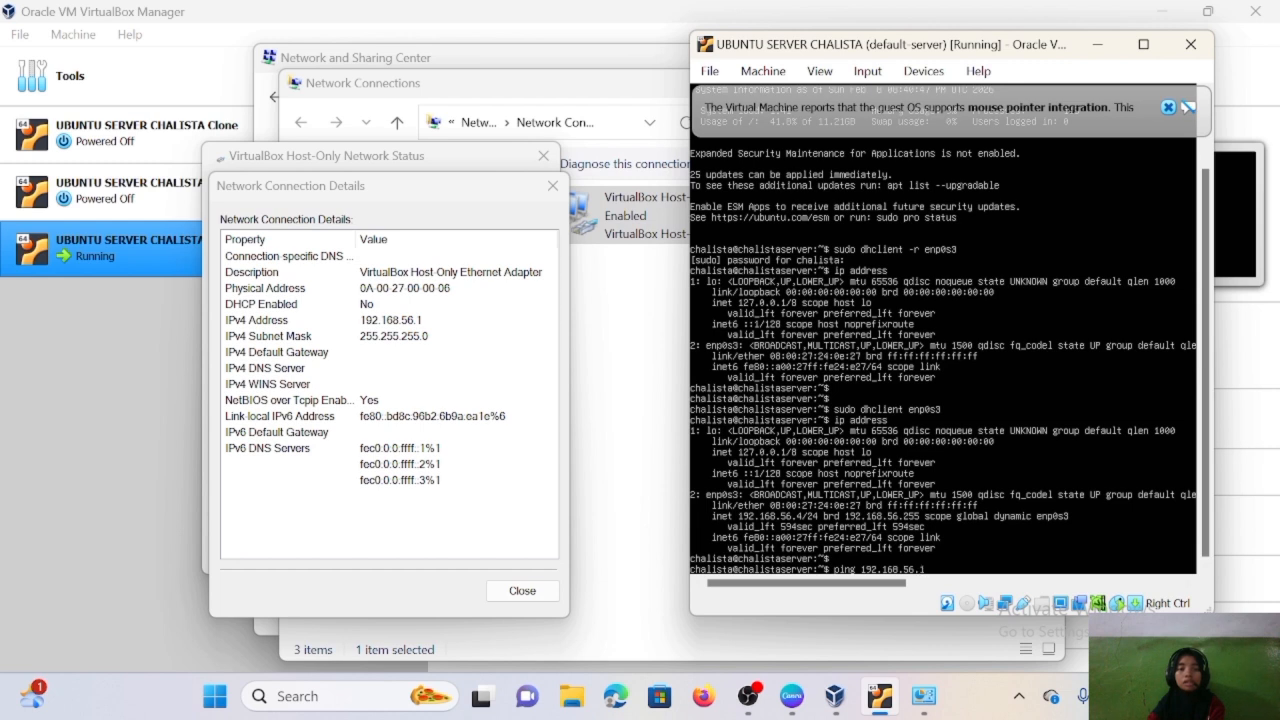
key(Return)
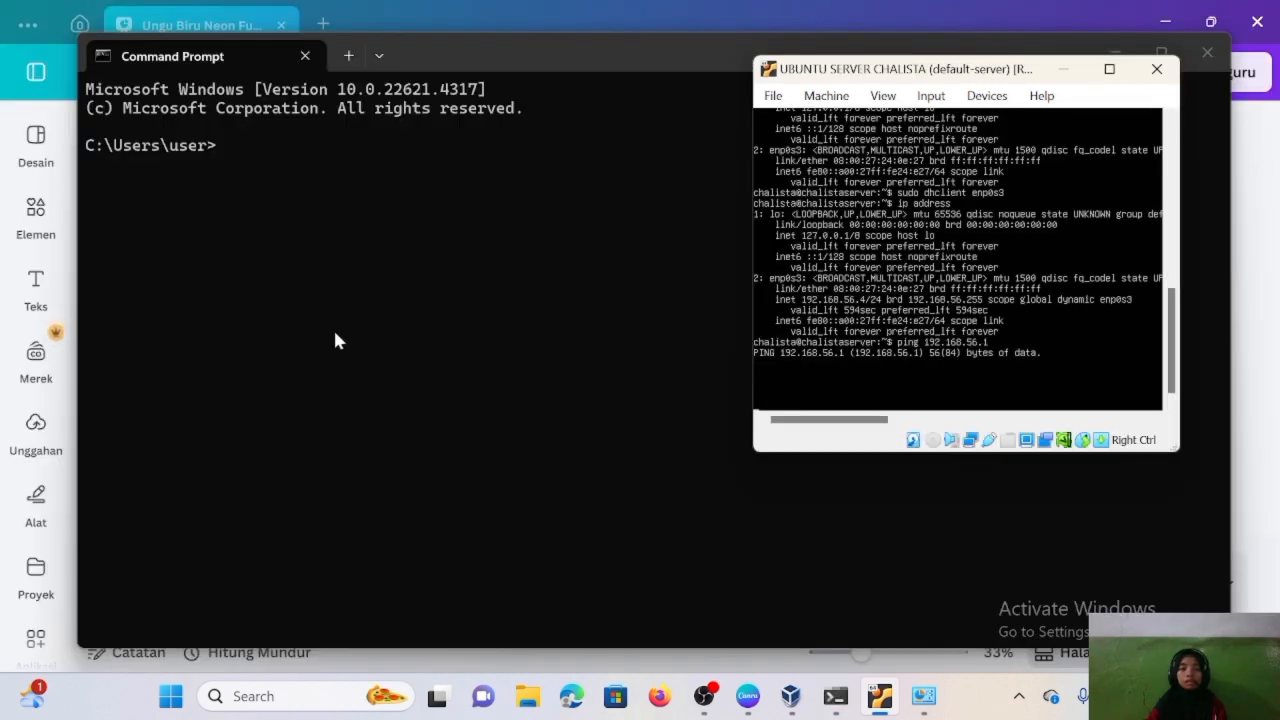
- From the host's Command Prompt, ping the guest at 192.168.56.4, receiving all four replies with 0% loss
click(336, 326)
text(p)
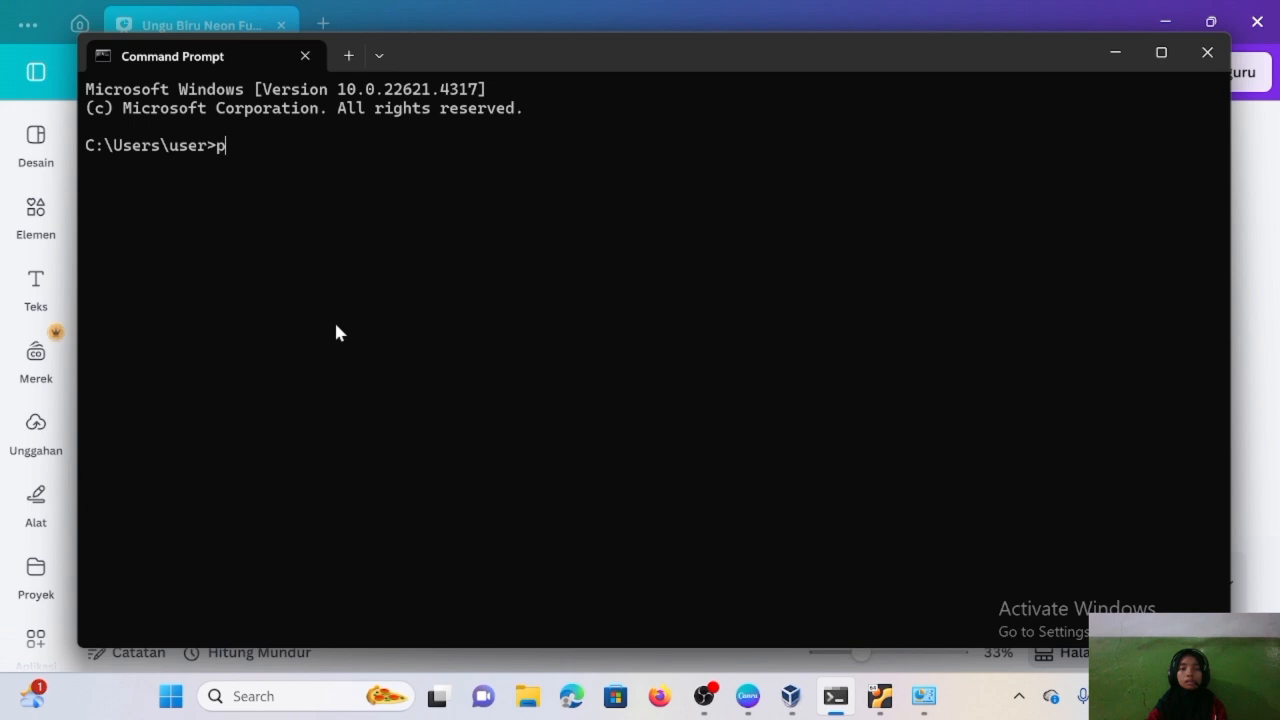
text(ing 192.168.56.4)
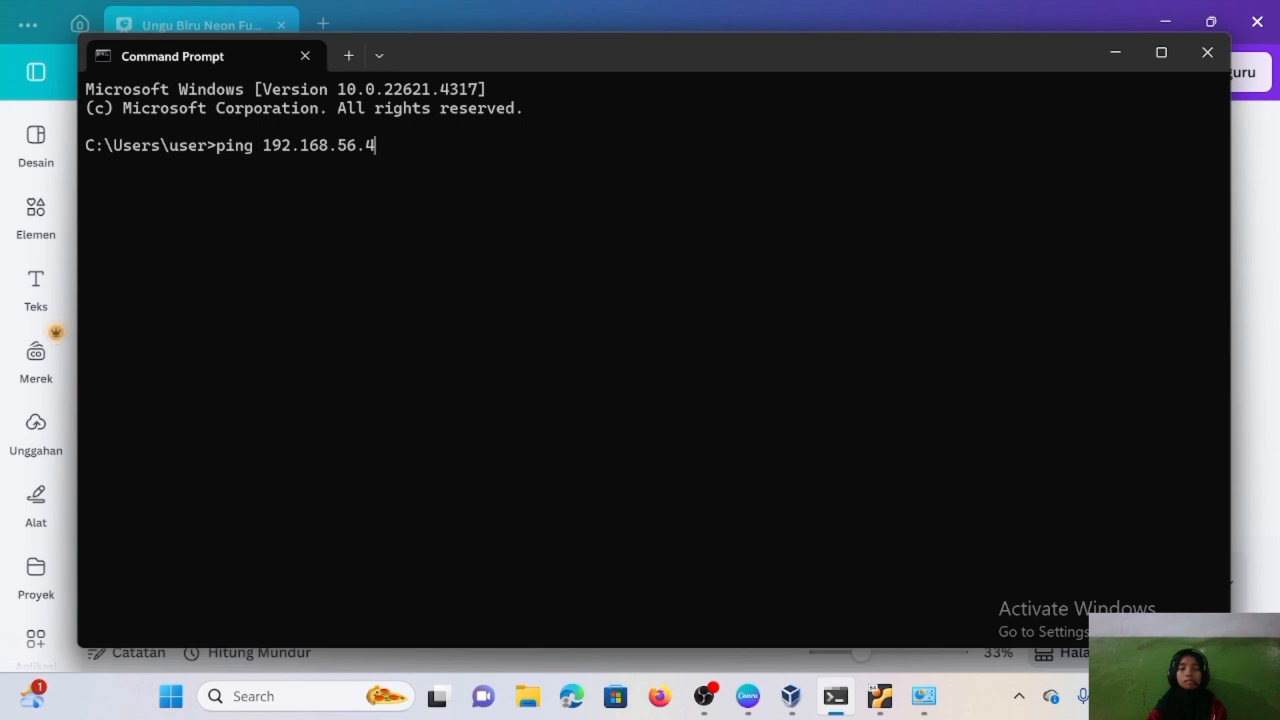
key(Return)
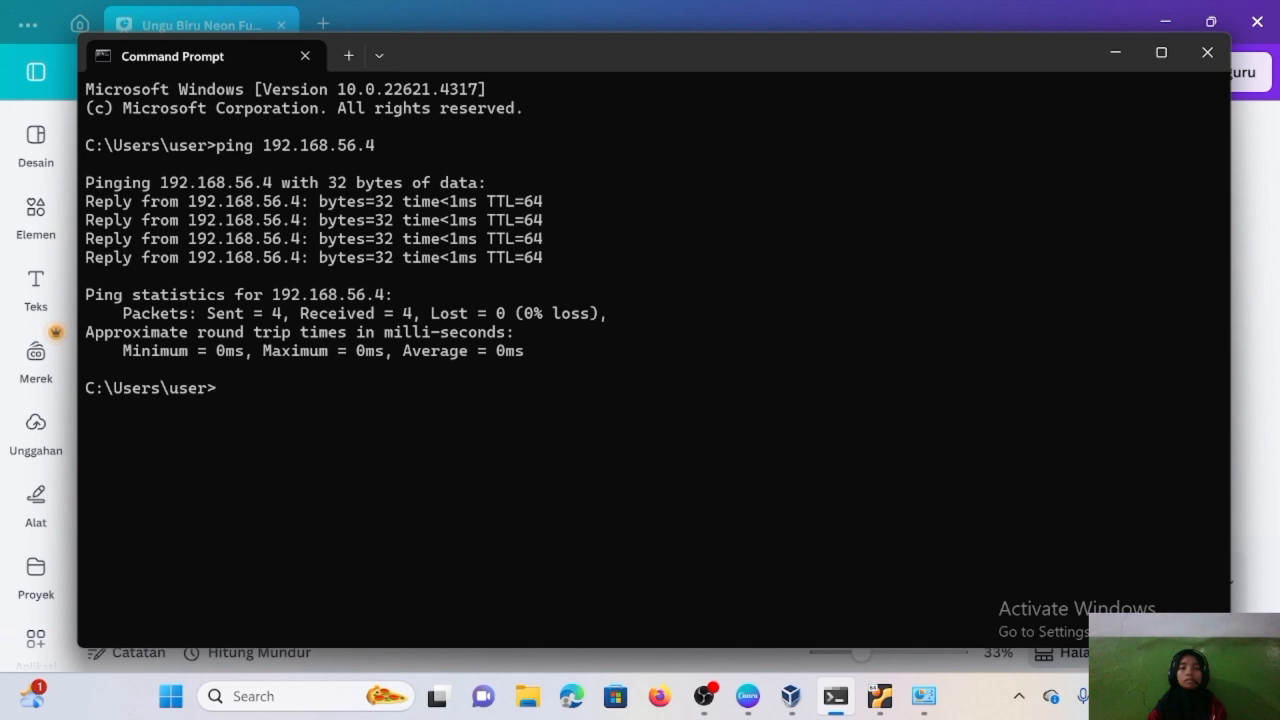
key(super+s)
text(win)
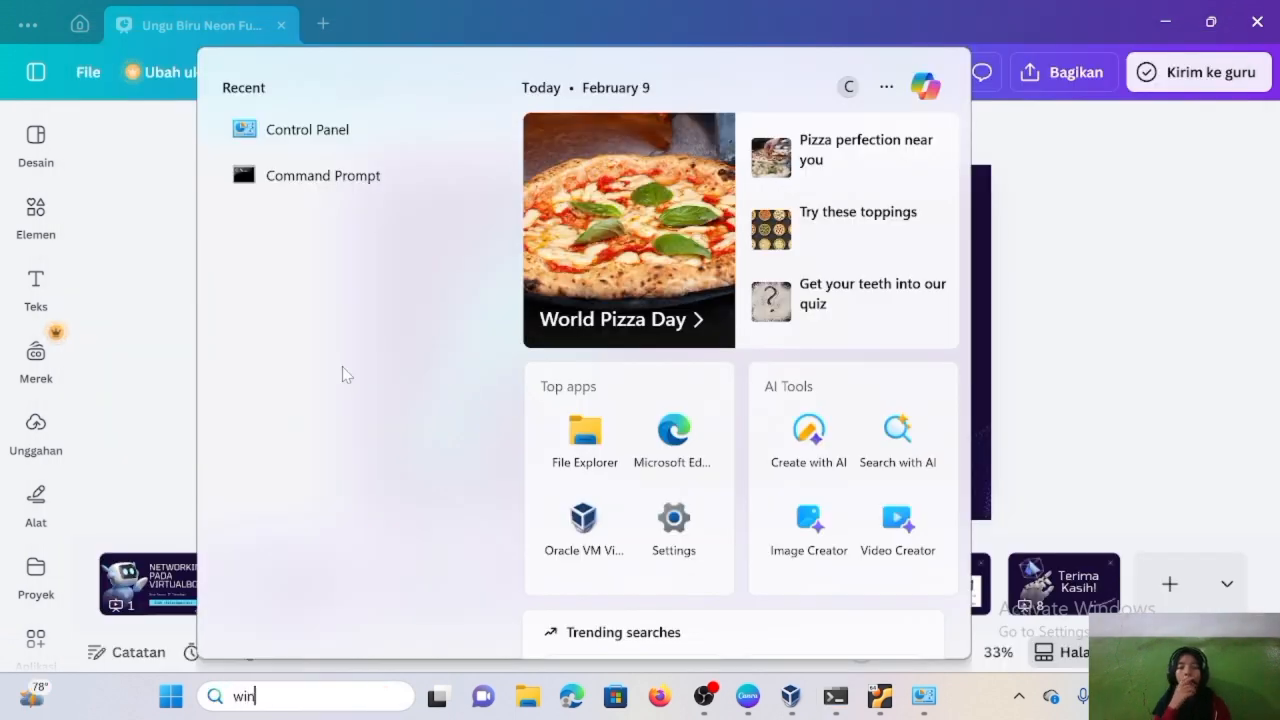
text(dows)
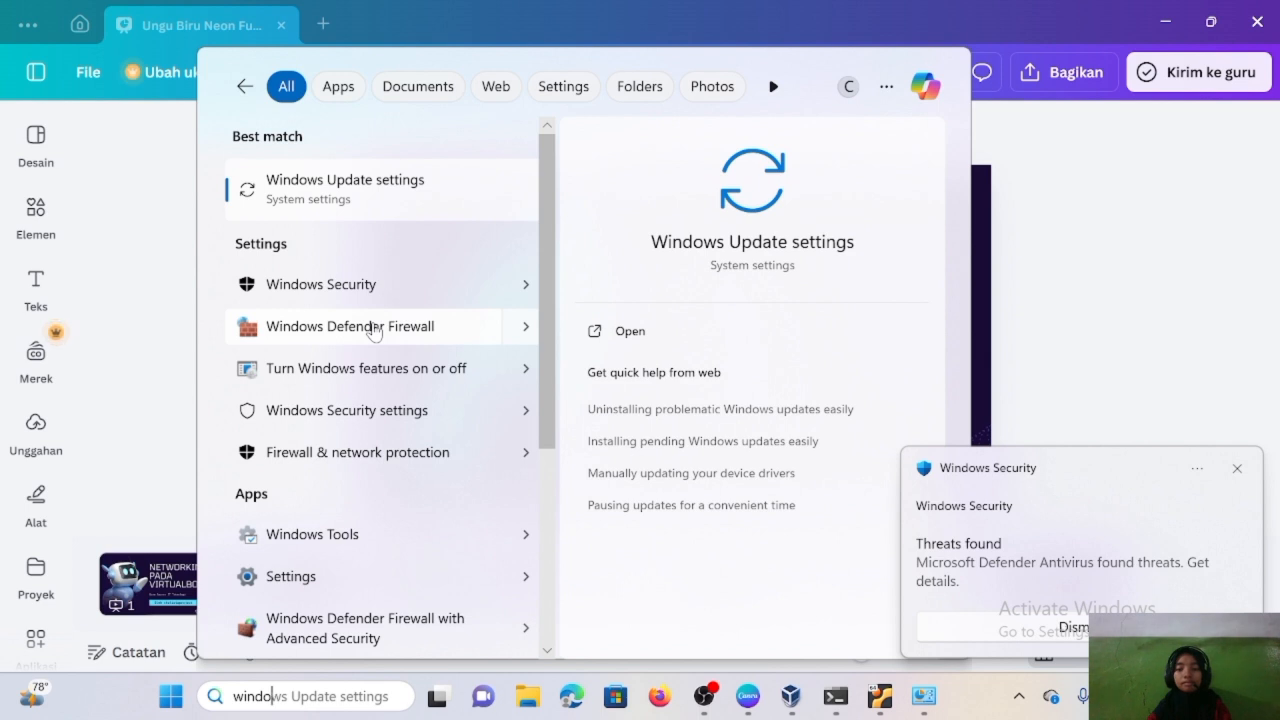
- In Windows Defender Firewall, select Turn off for both public and private networks and apply with OK
click(372, 330)
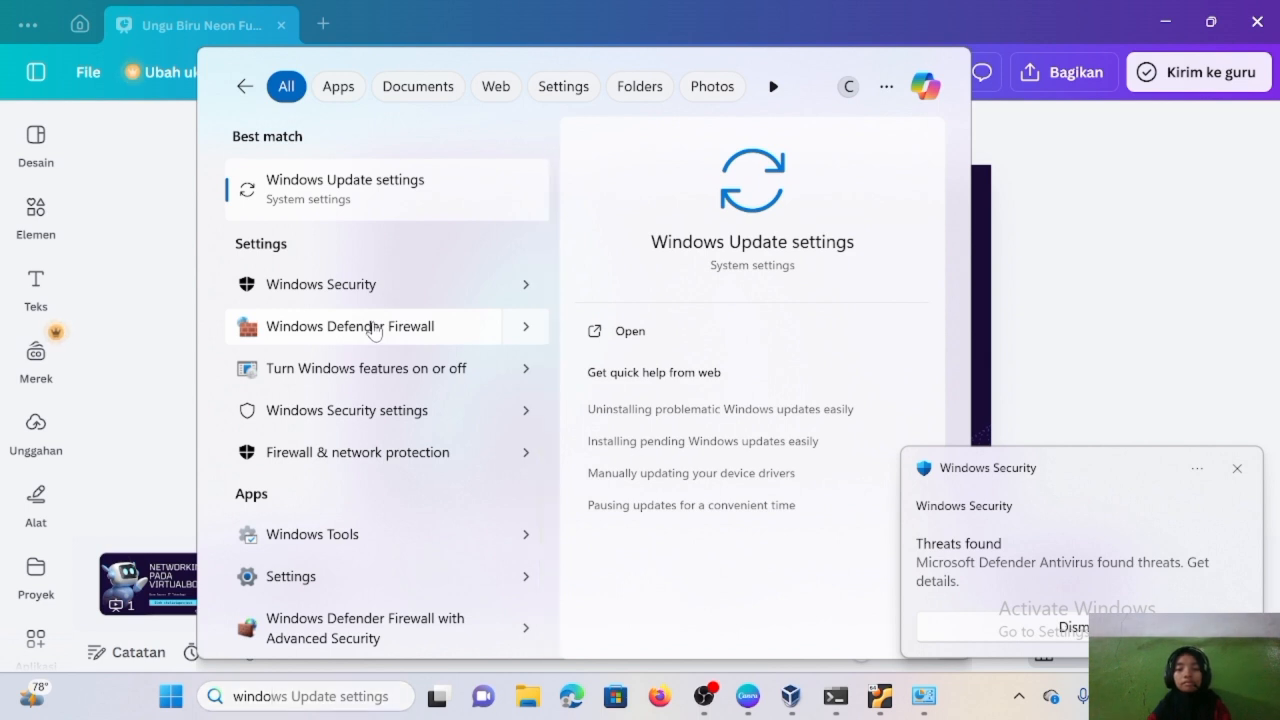
click(97, 232)
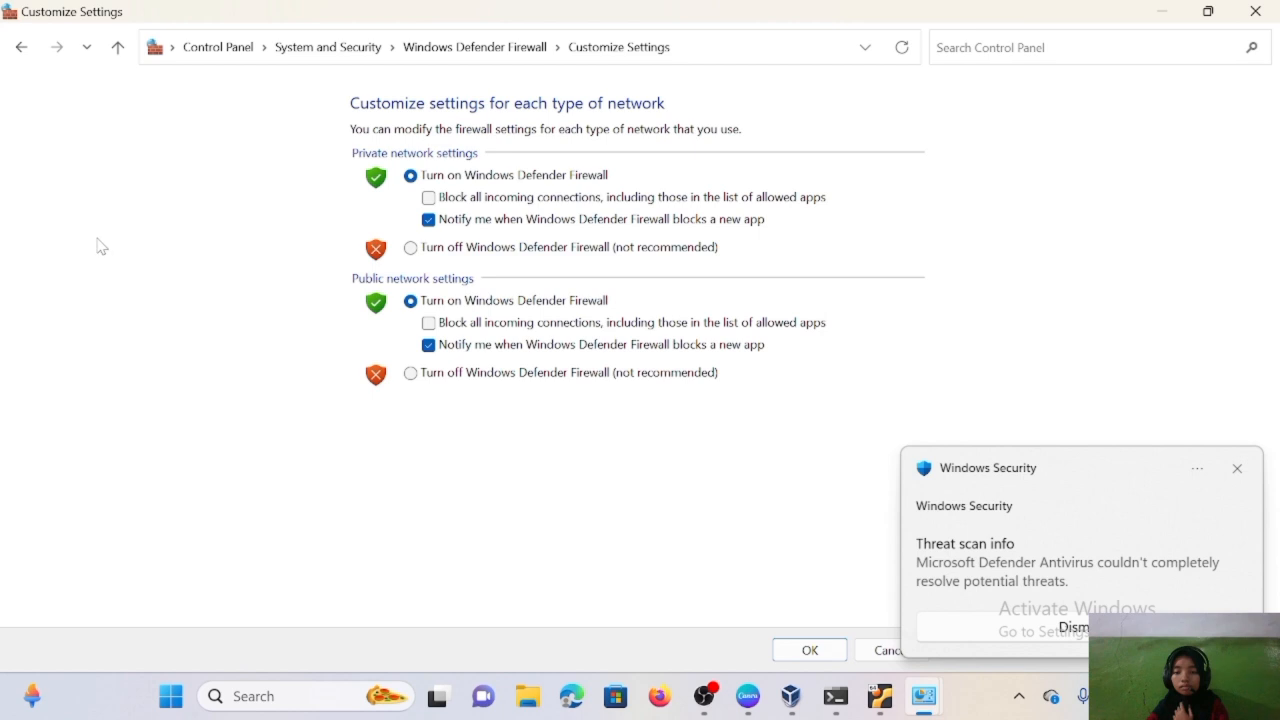
click(411, 374)
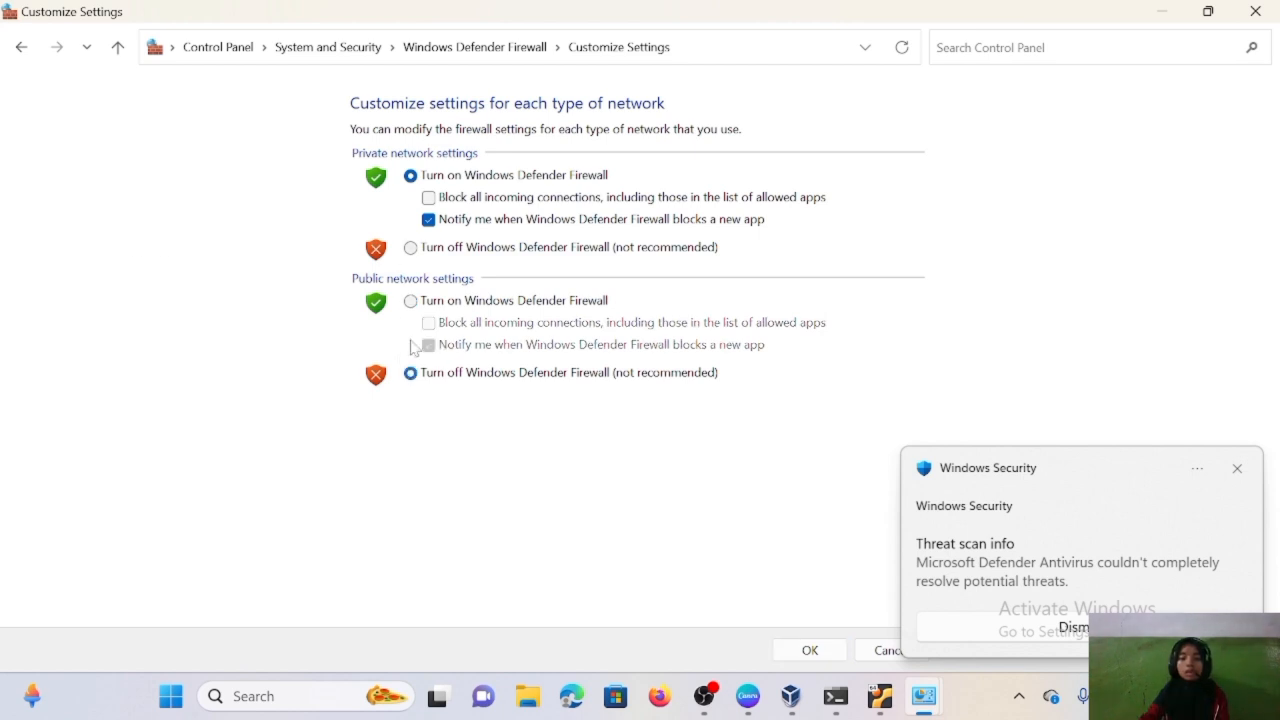
click(411, 250)
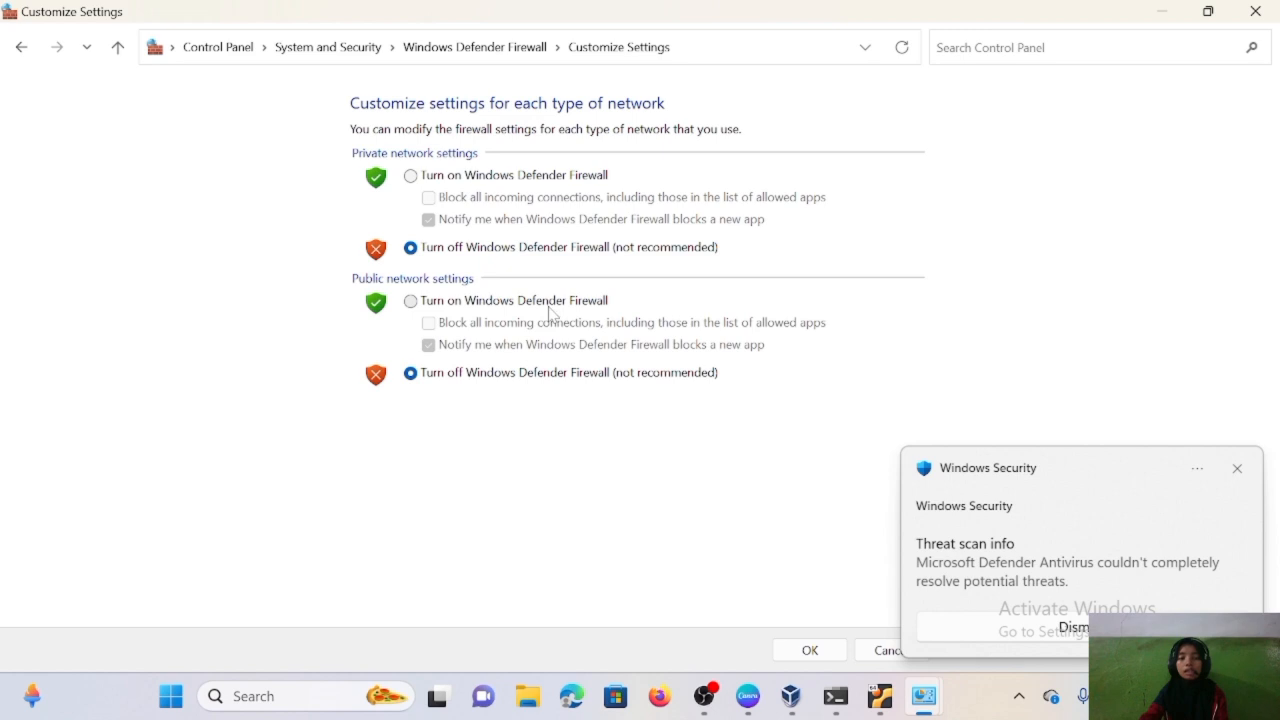
click(808, 651)
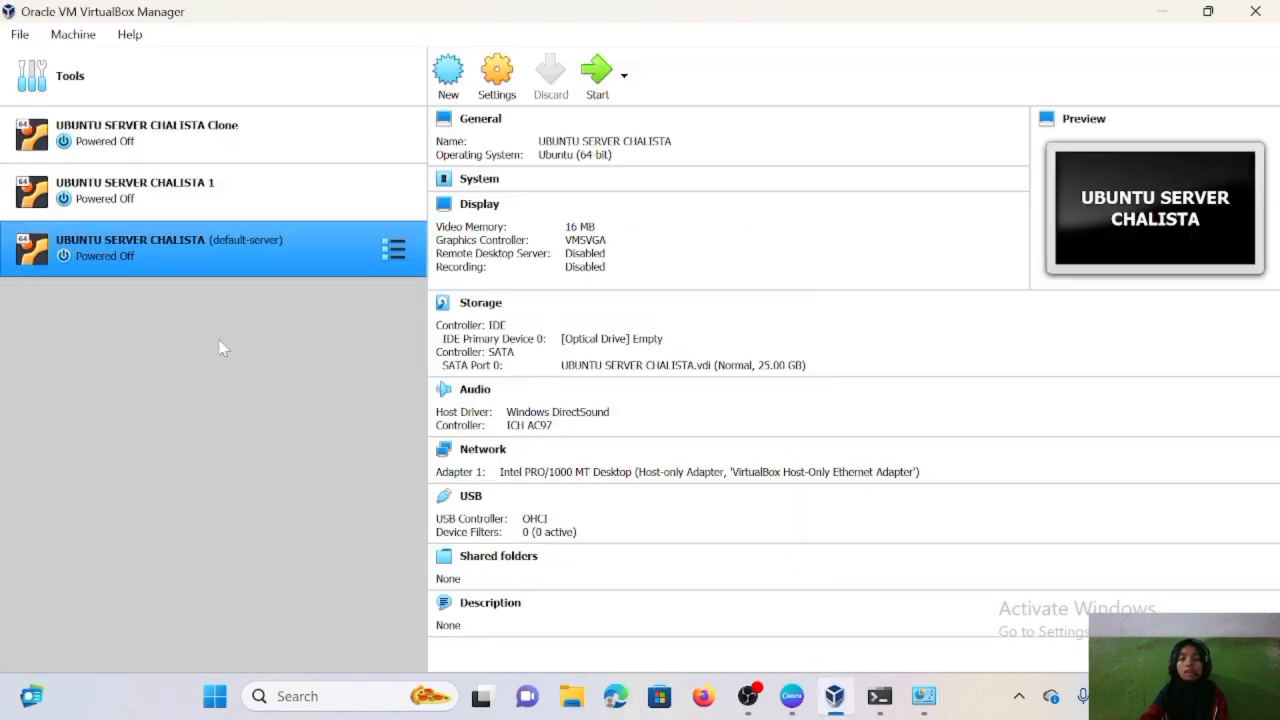
ctrl+click(157, 196)
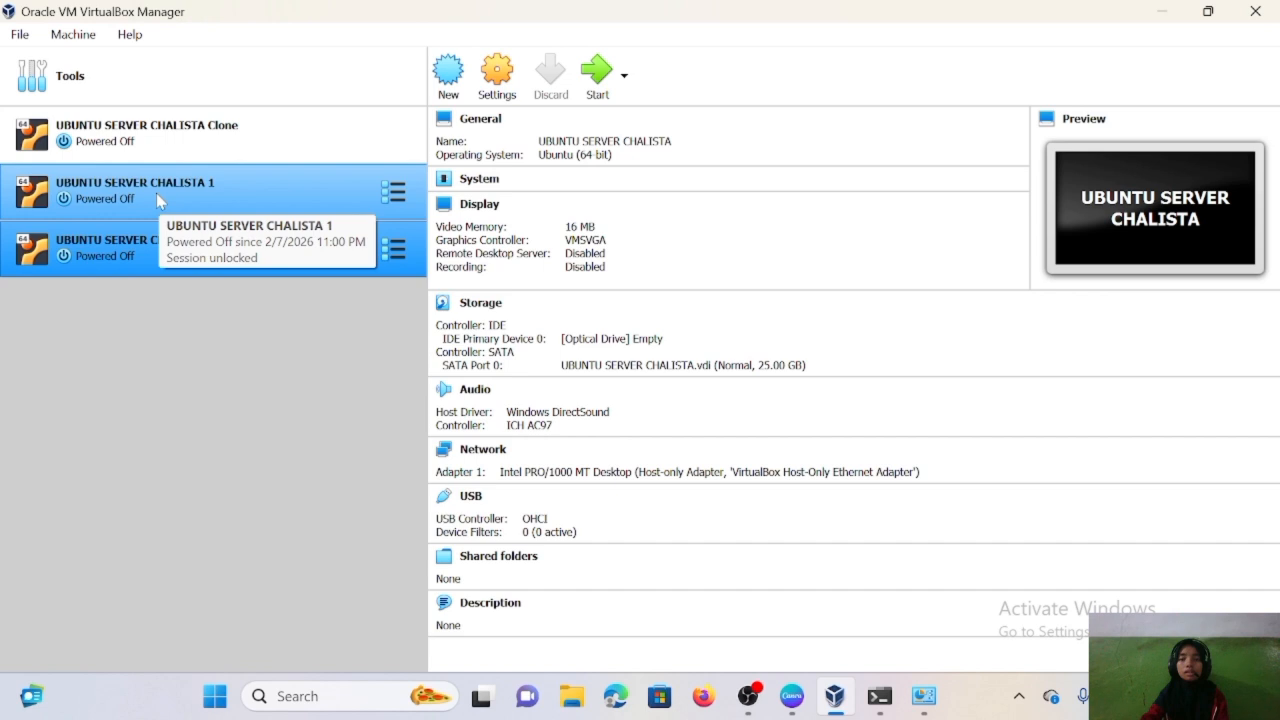
- Set the default-server VM's Adapter 1 to Internal Network named 'intnet', save, and start the machine
click(165, 255)
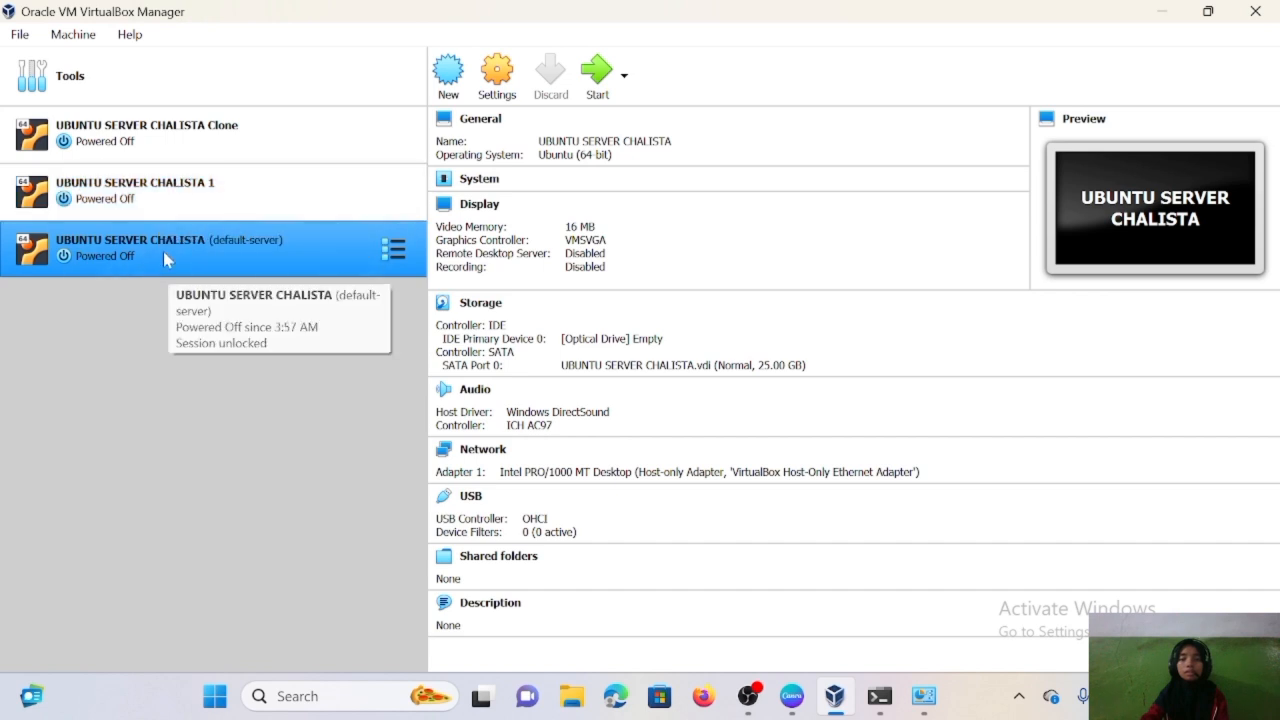
right_click(163, 251)
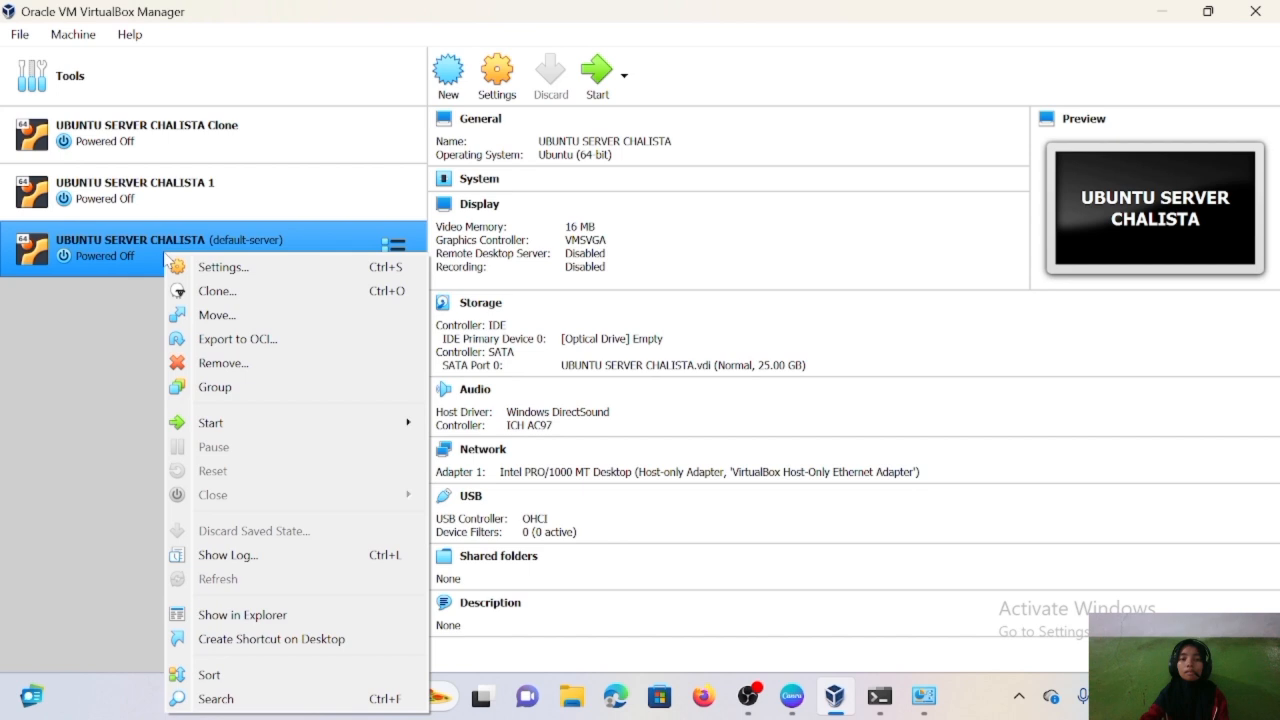
click(224, 268)
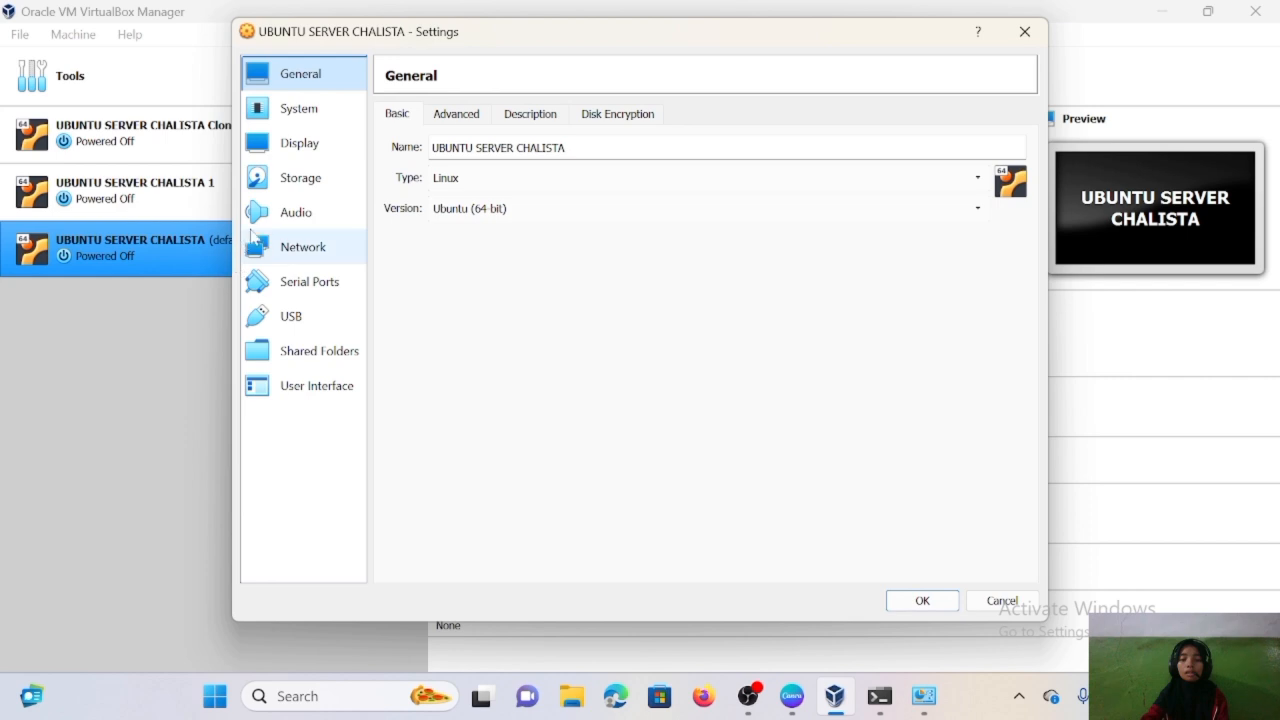
click(279, 249)
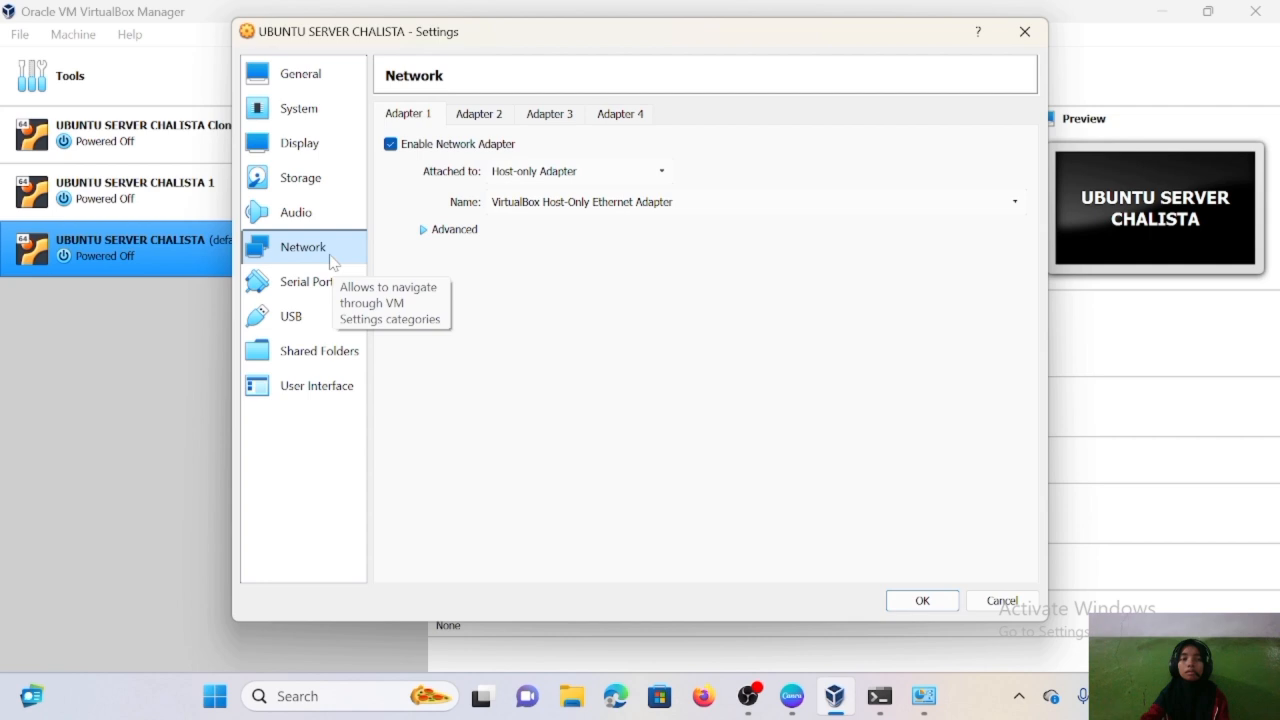
click(607, 172)
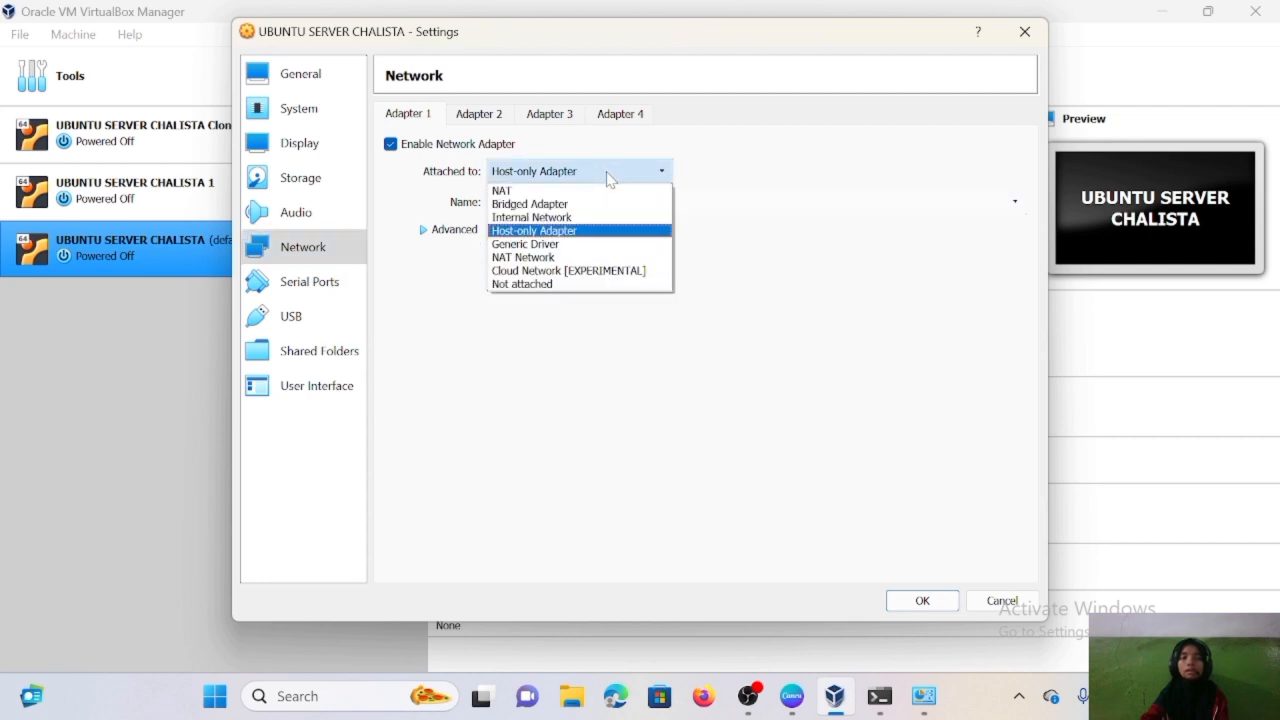
click(597, 224)
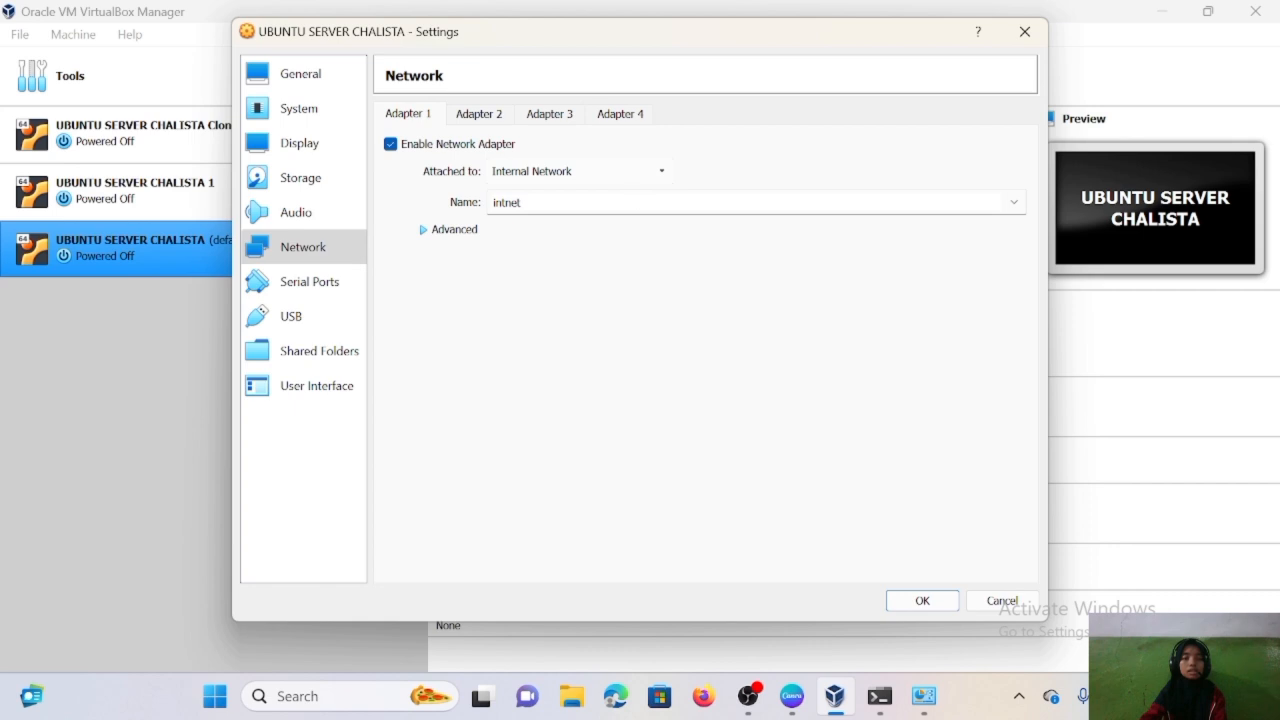
click(1014, 203)
click(995, 221)
click(922, 600)
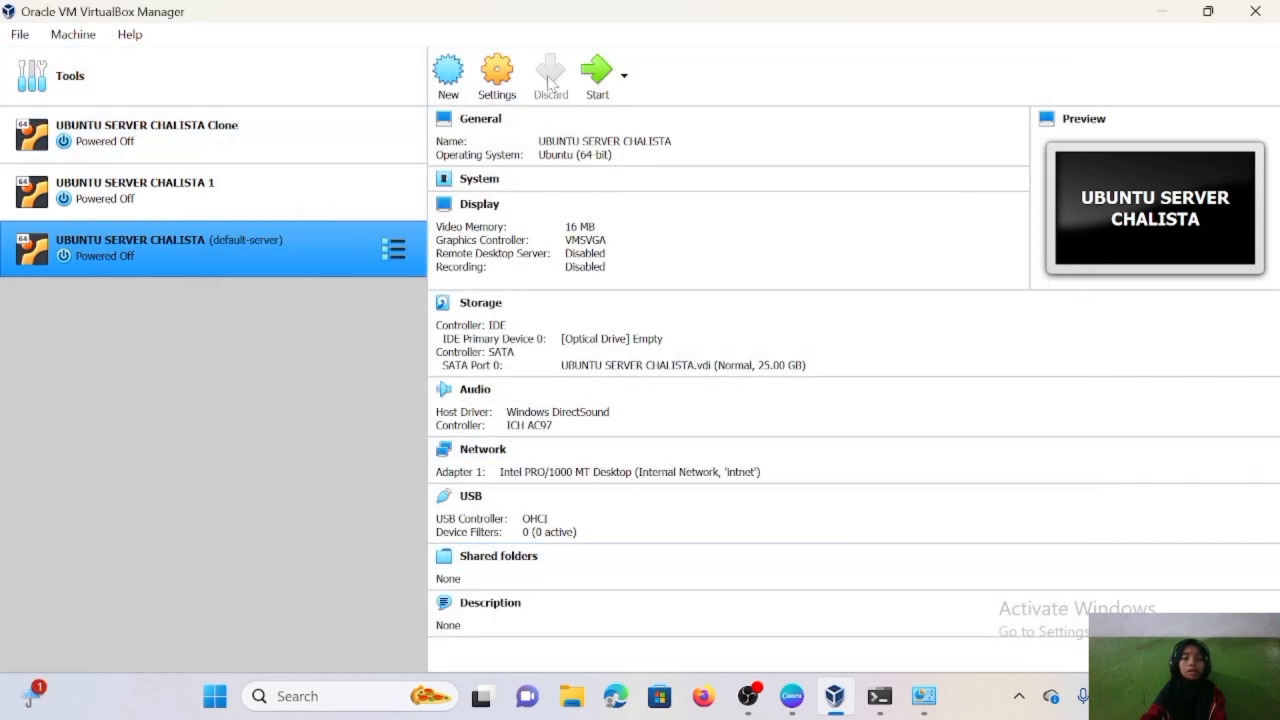
click(603, 88)
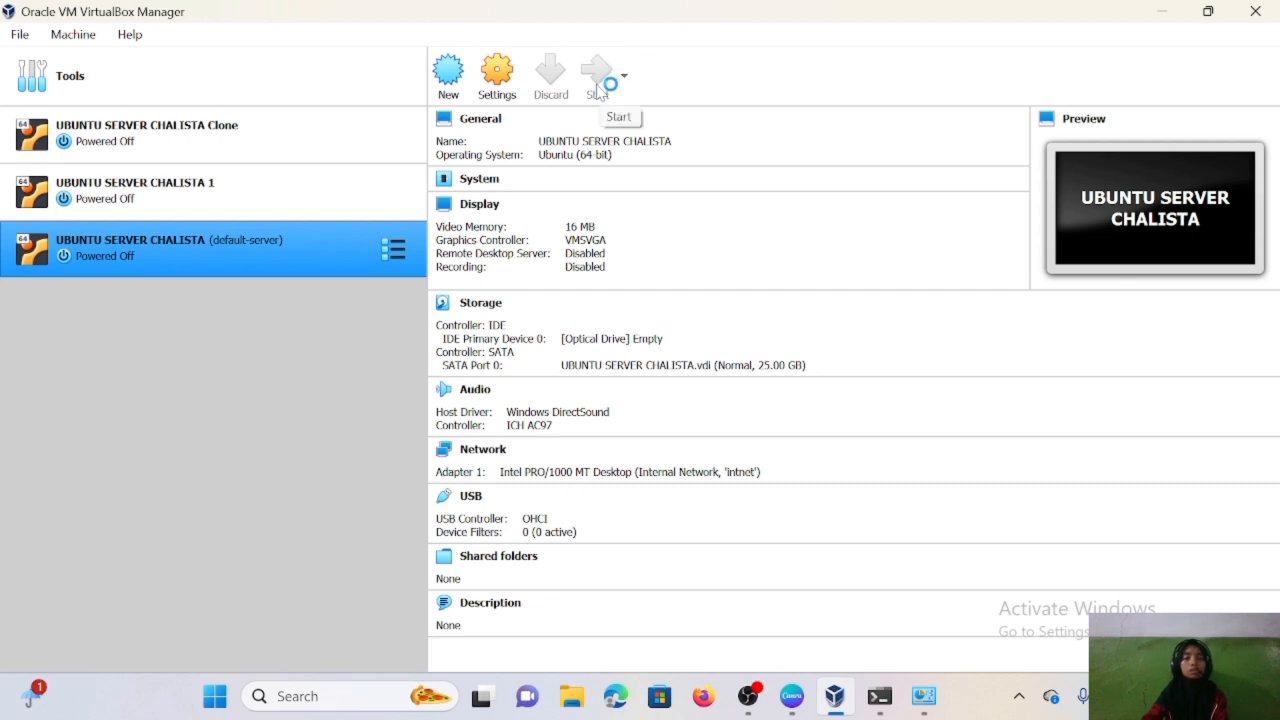
- Change the Clone VM's Adapter 1 from NAT to Internal Network 'intnet', save, and start it
right_click(195, 131)
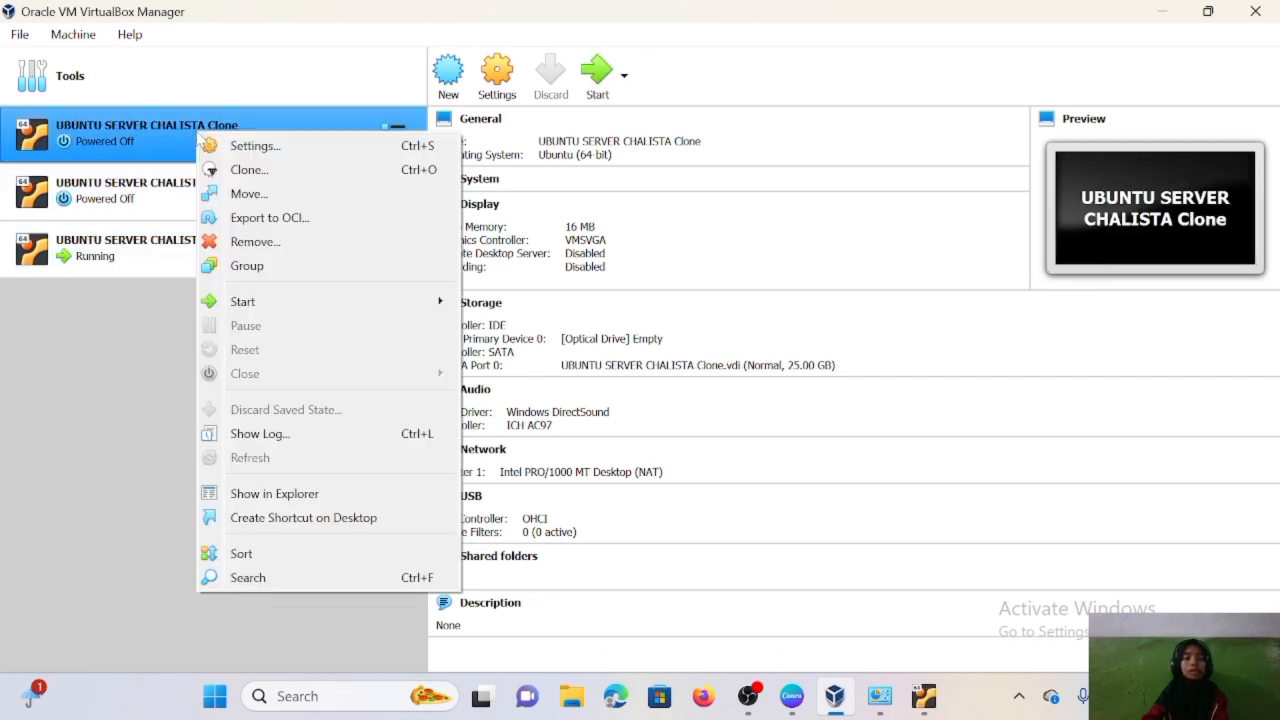
click(286, 148)
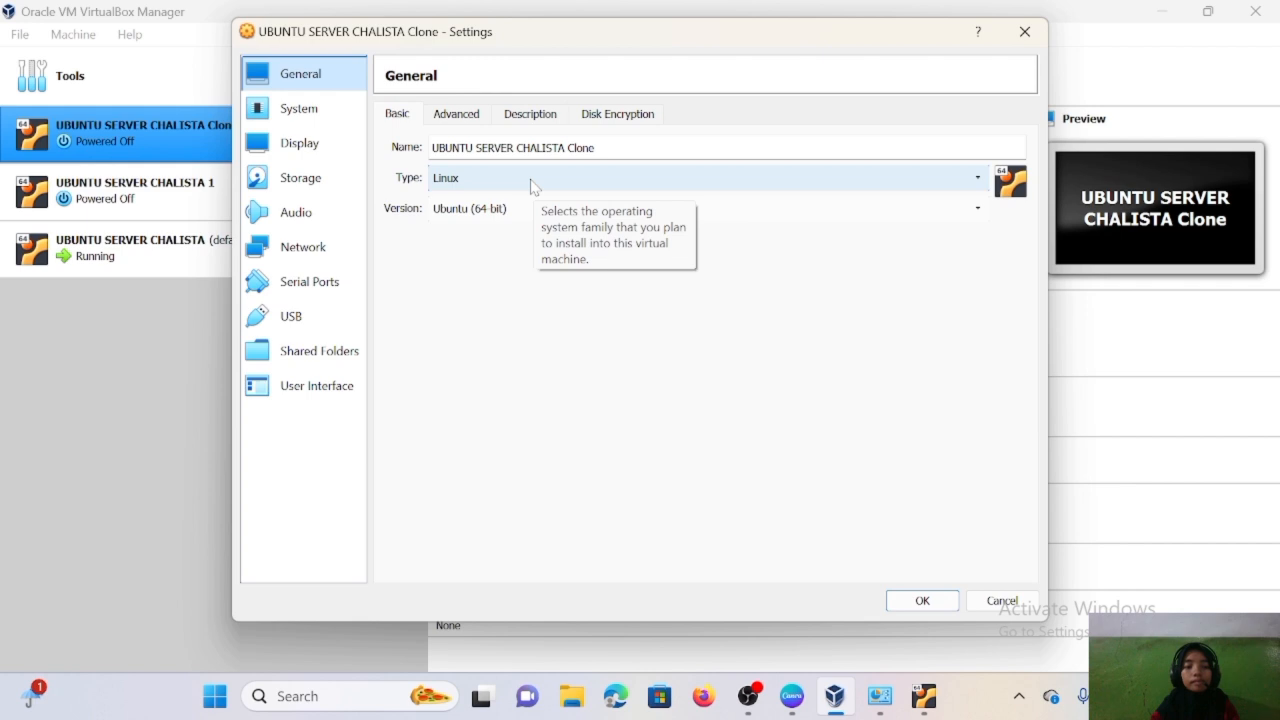
click(305, 248)
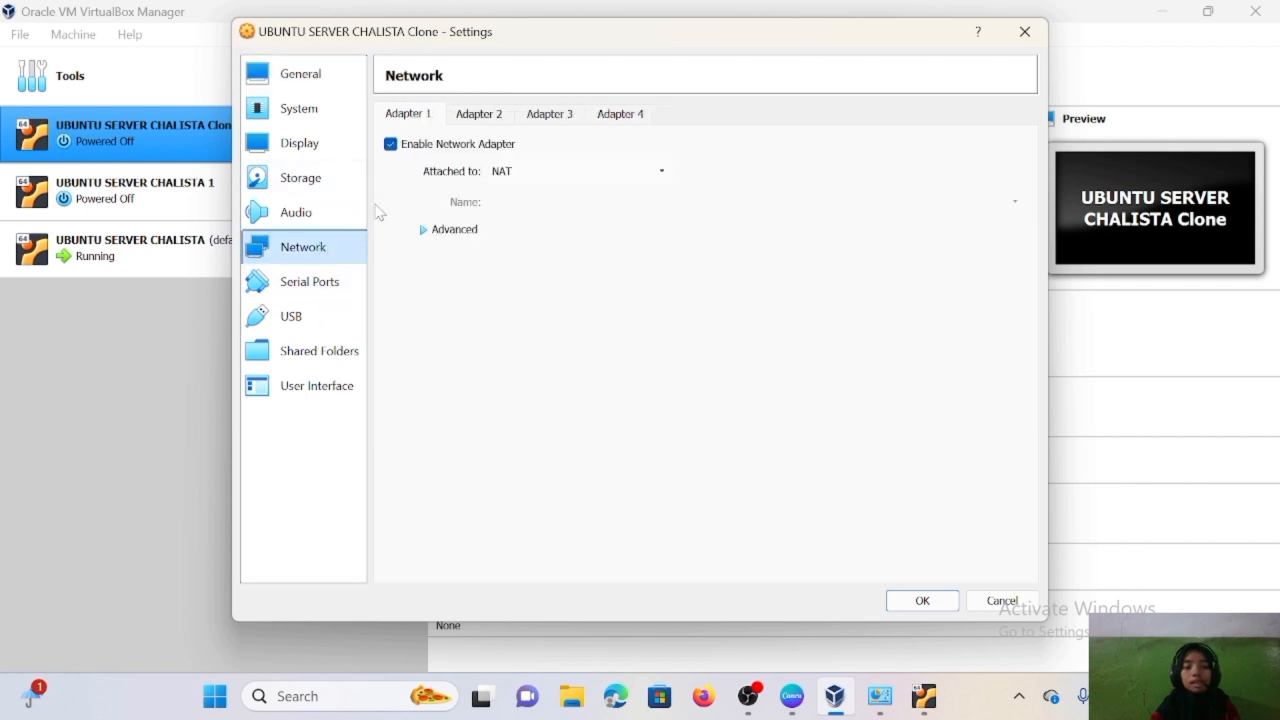
click(660, 176)
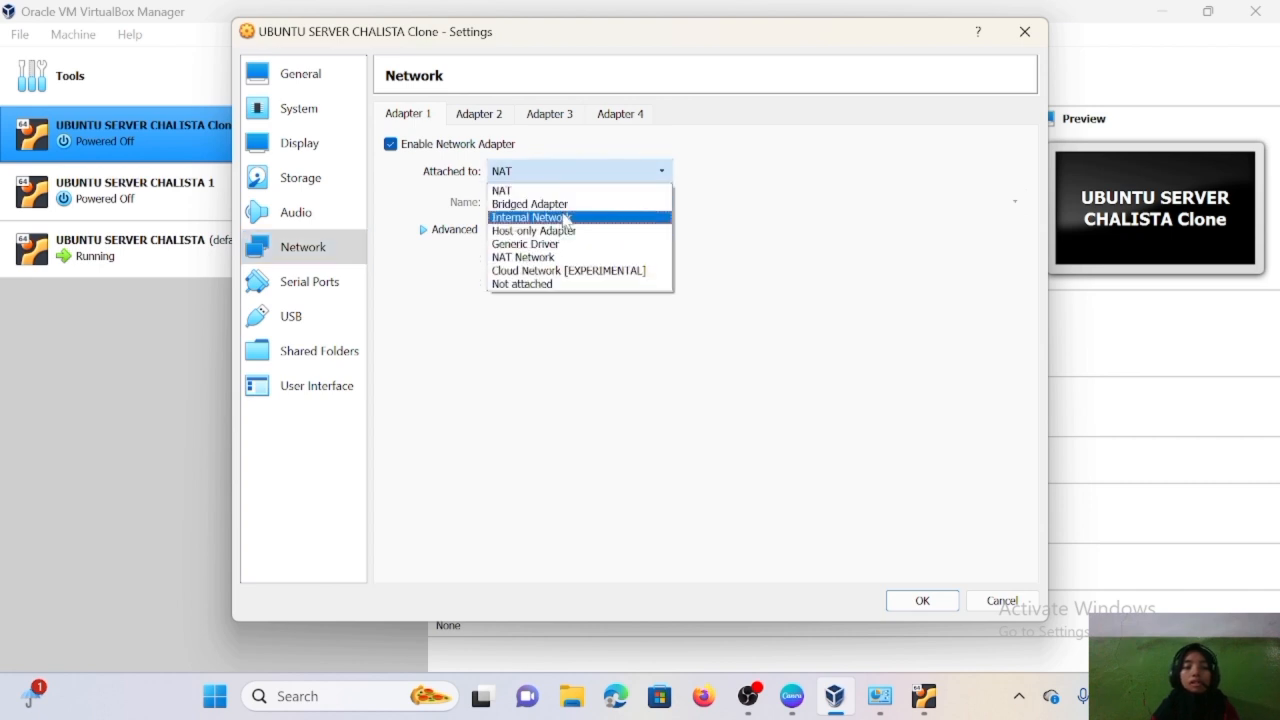
click(562, 217)
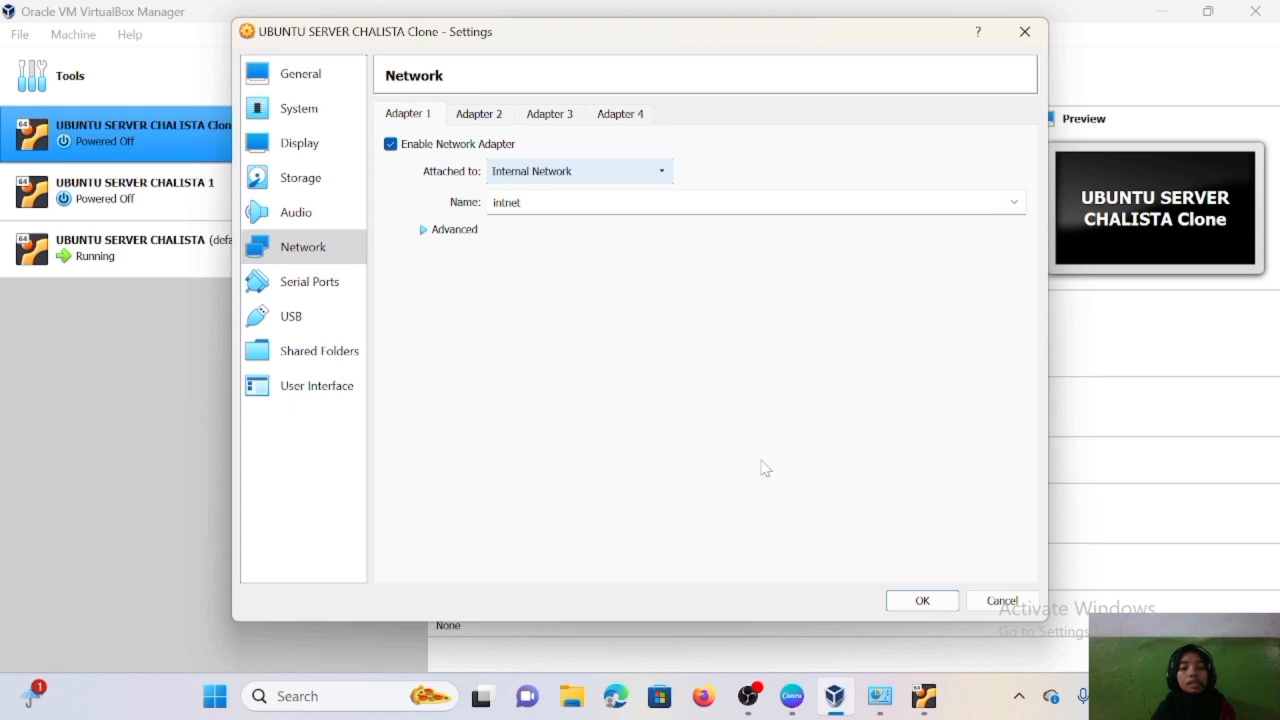
click(935, 602)
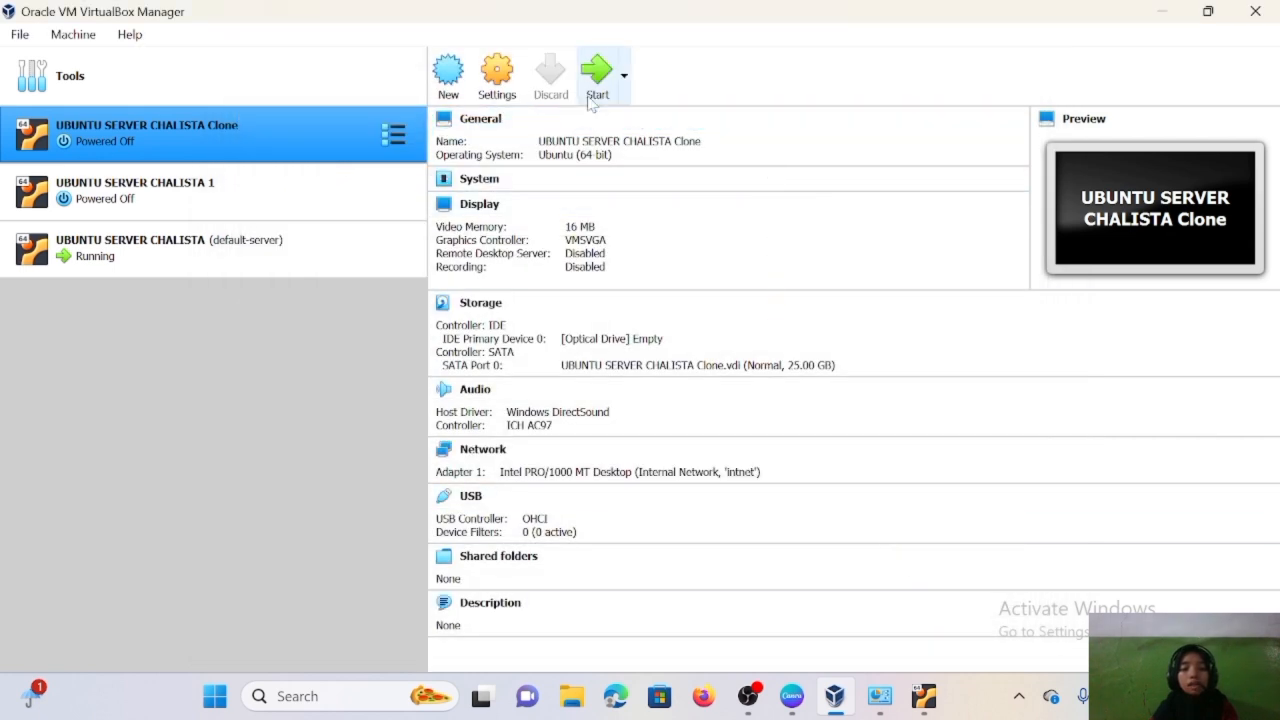
click(597, 92)
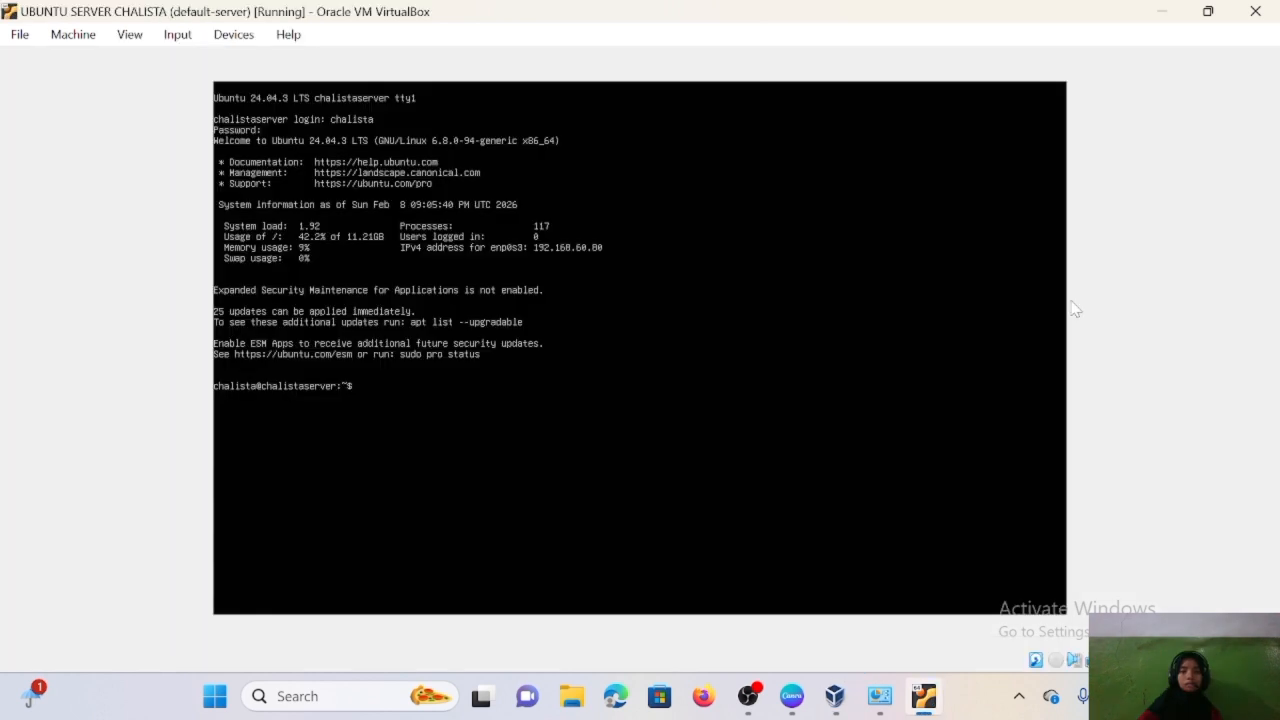
- Run 'sudo nano /etc/netplan/00-installer-config.yaml' in the server console, leaving it at the sudo password prompt
key(Return)
key(Return)
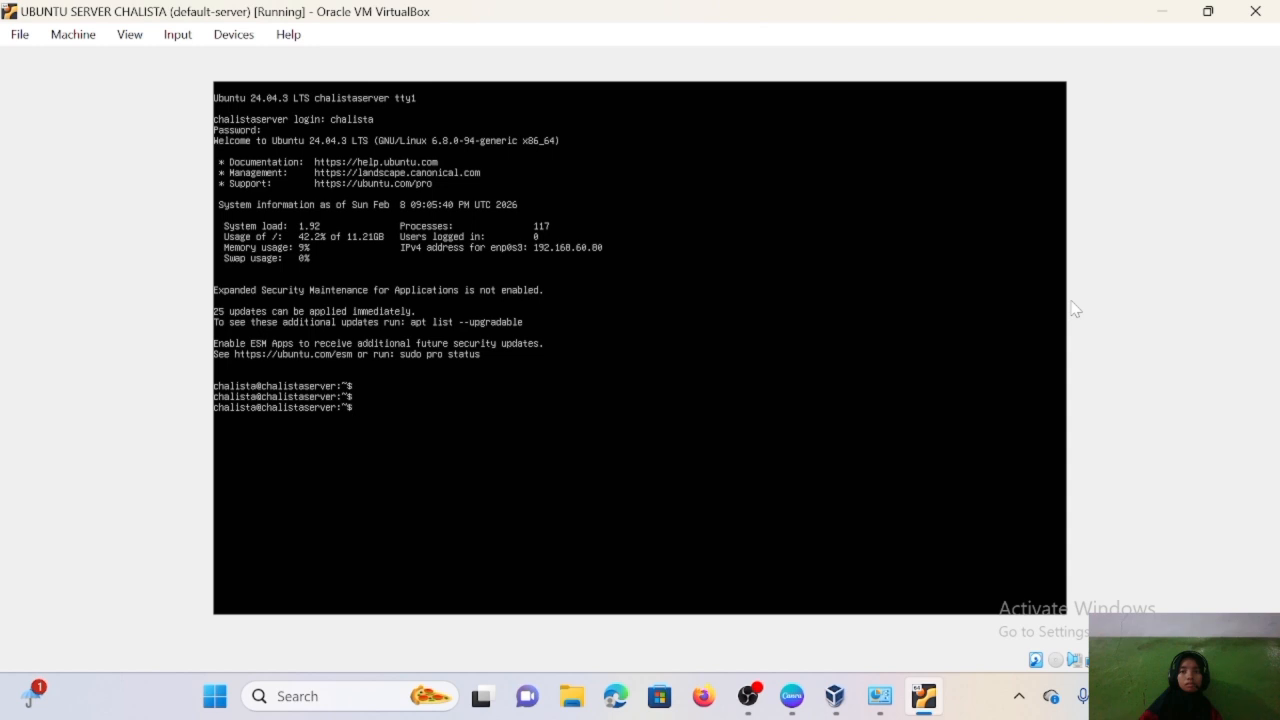
text(sudo na)
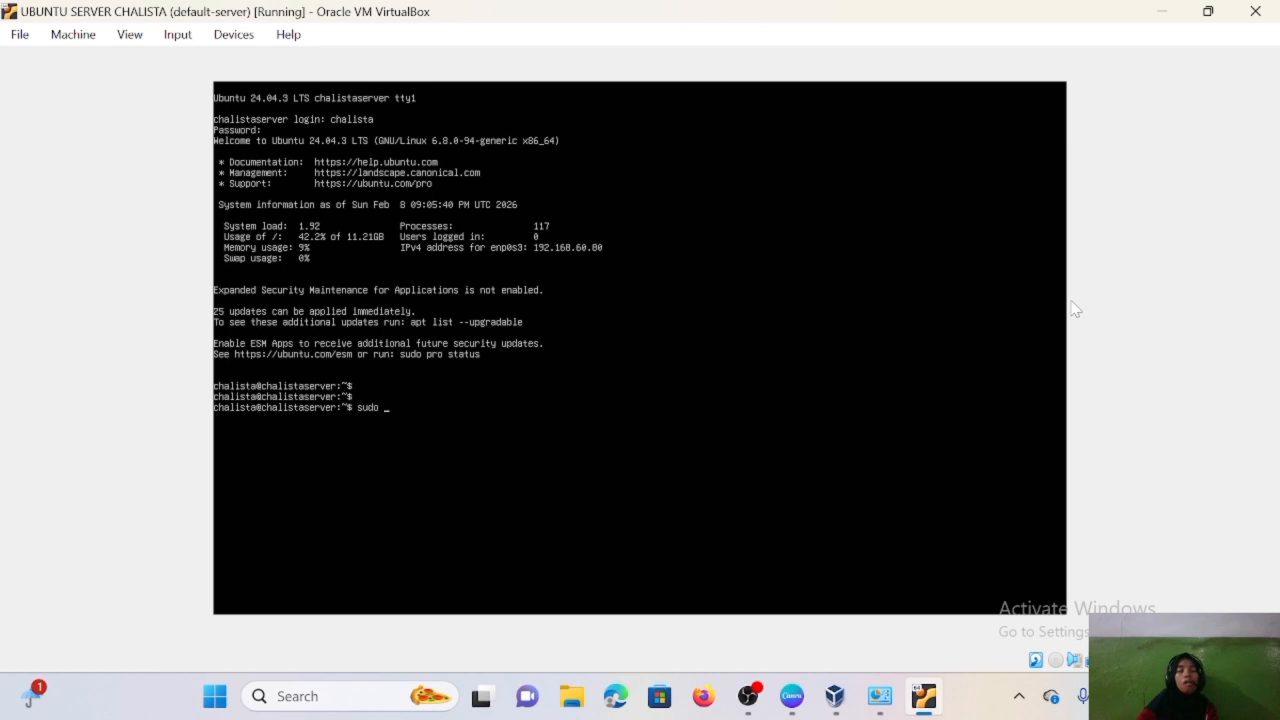
text(no /)
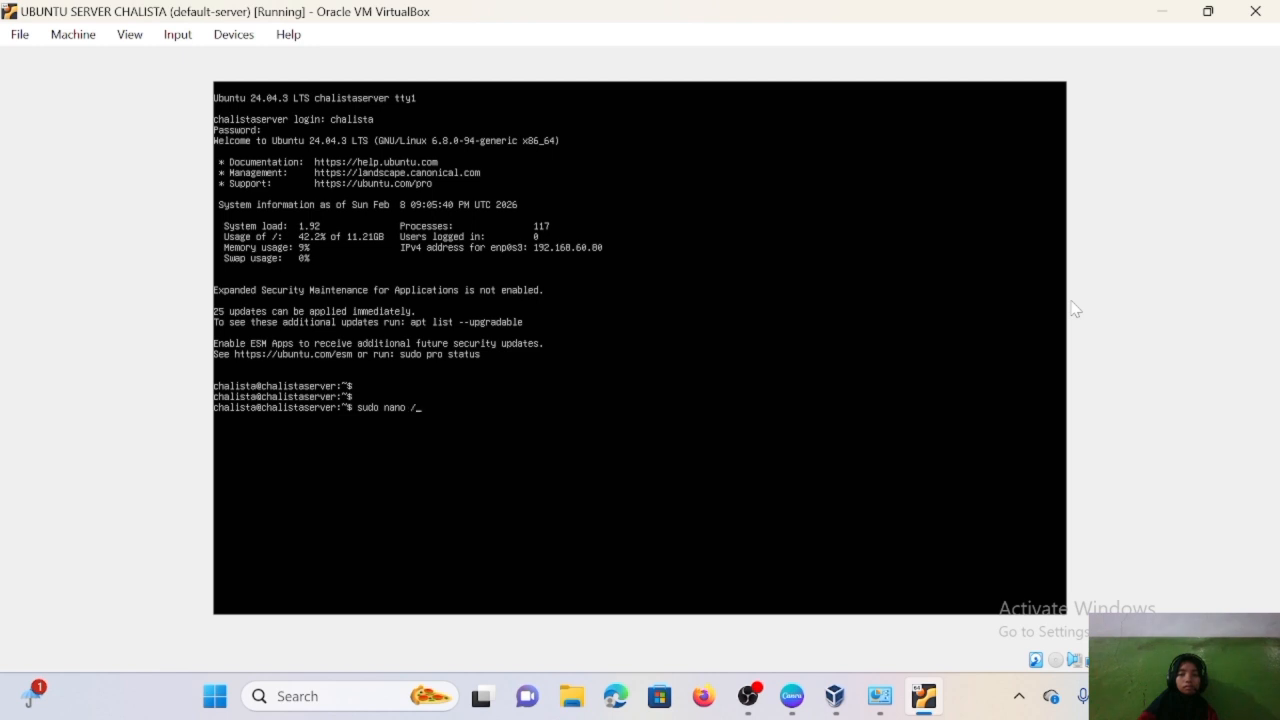
text(tc)
text(/netplan/)
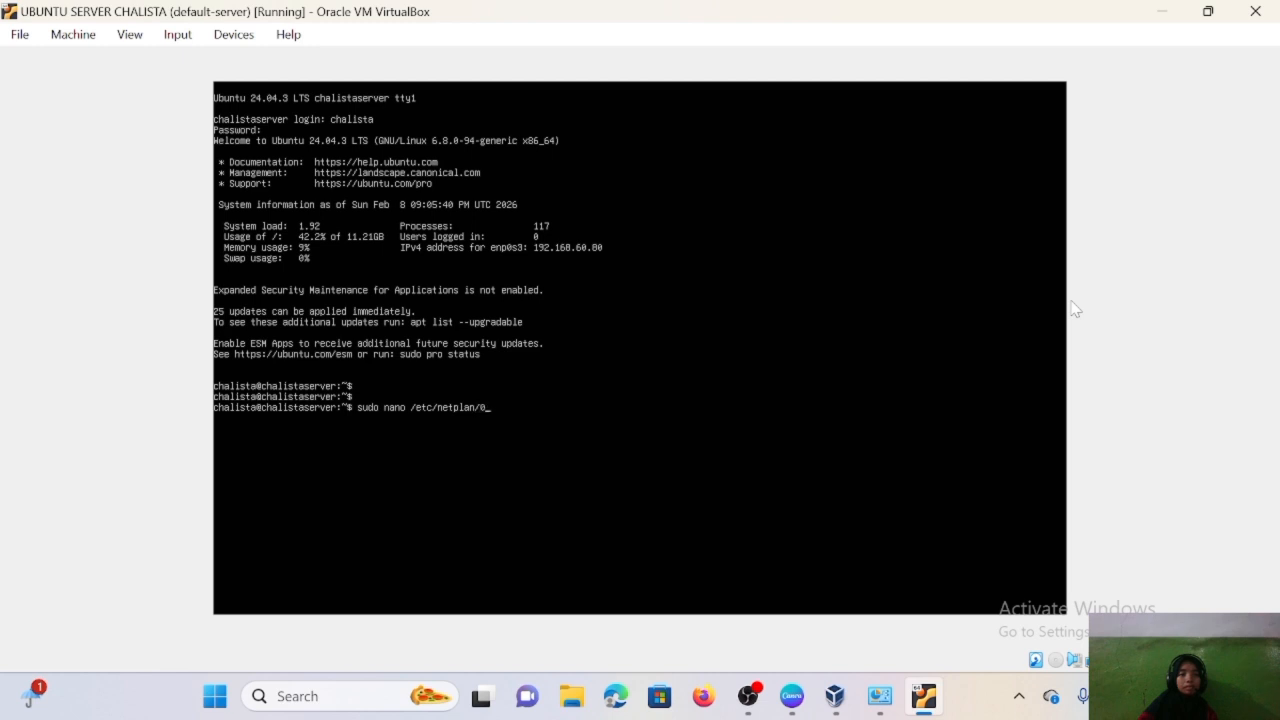
text(00)
key(Tab)
key(Return)
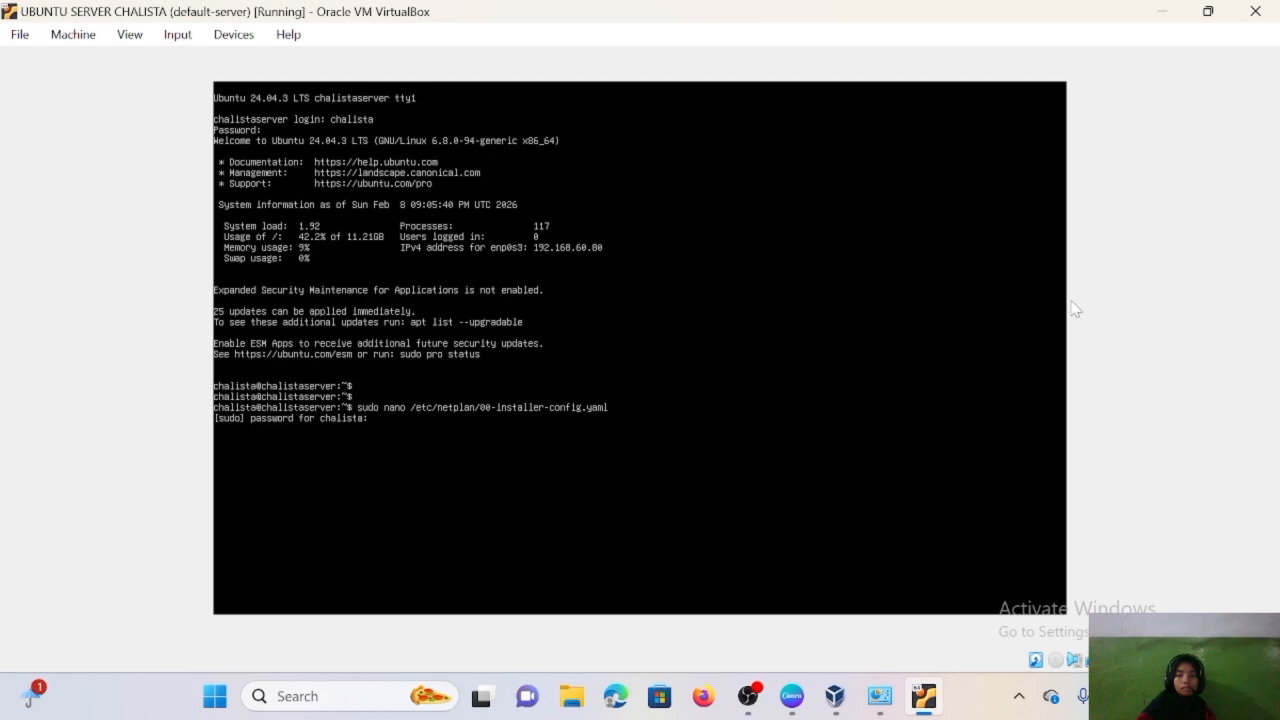